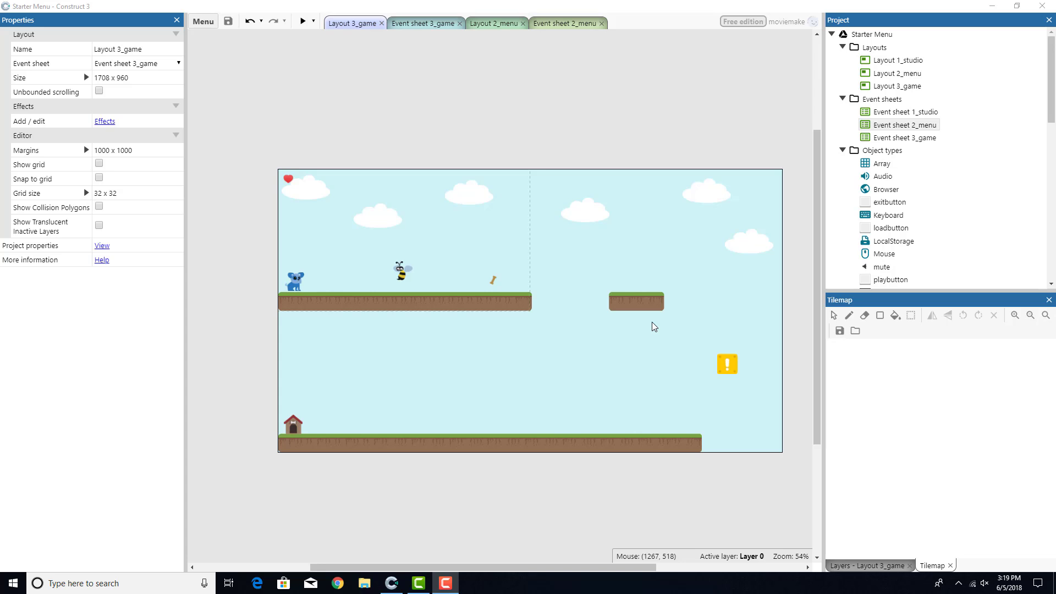
# - Select the yellow '!' checkpoint block (Sprite11) to show its Sine and Solid behaviours
pyautogui.click(727, 364)
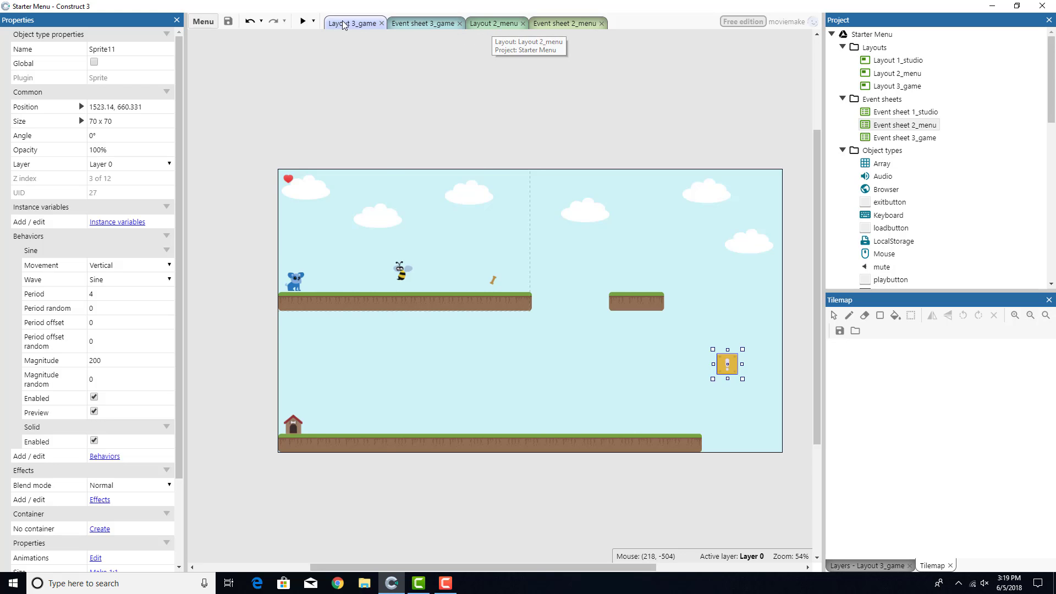
# - Start a Number global variable 'Health' with initial value 100, then cancel it as a duplicate
pyautogui.click(407, 25)
pyautogui.scroll(2, 695, 341)
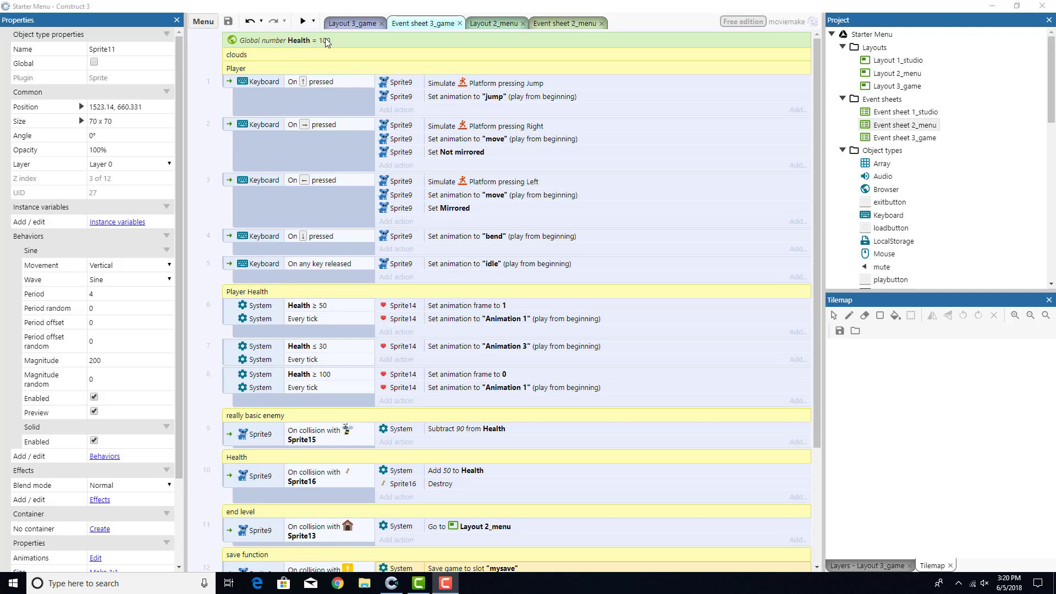
pyautogui.rightClick(200, 55)
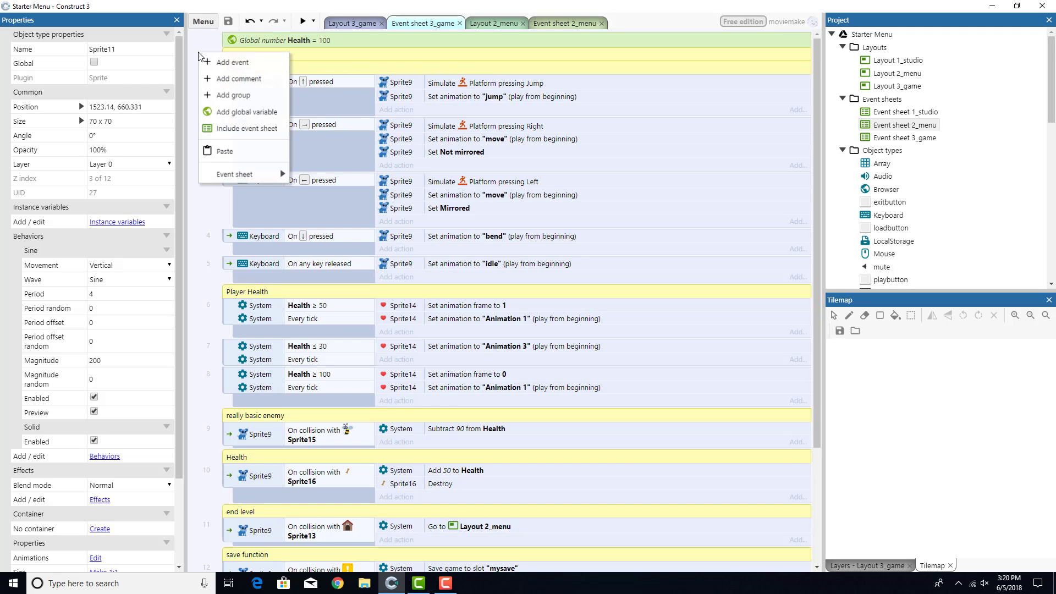
pyautogui.click(243, 112)
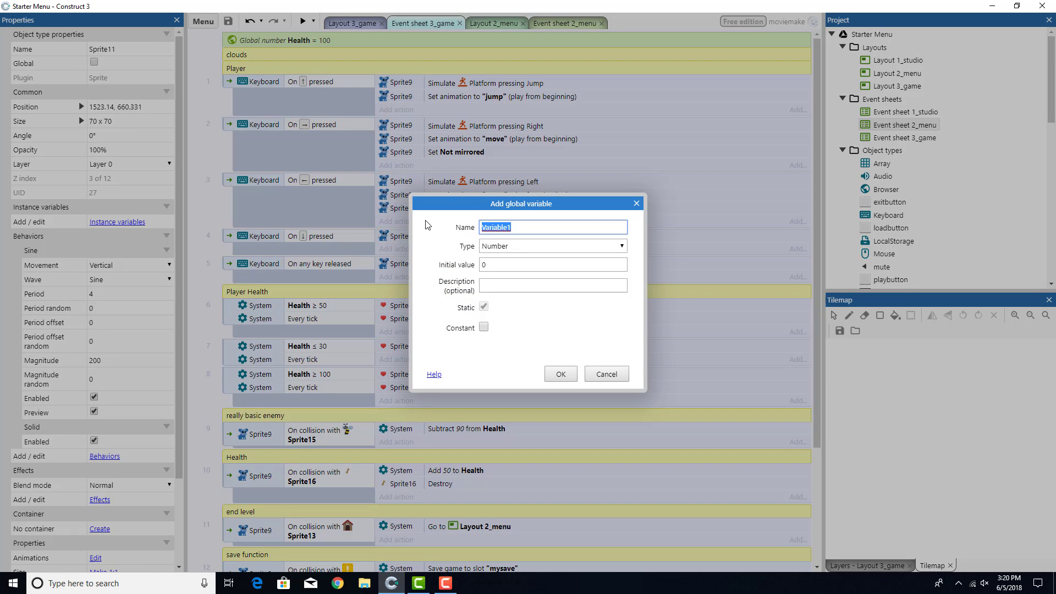
pyautogui.write('Health')
pyautogui.click(515, 248)
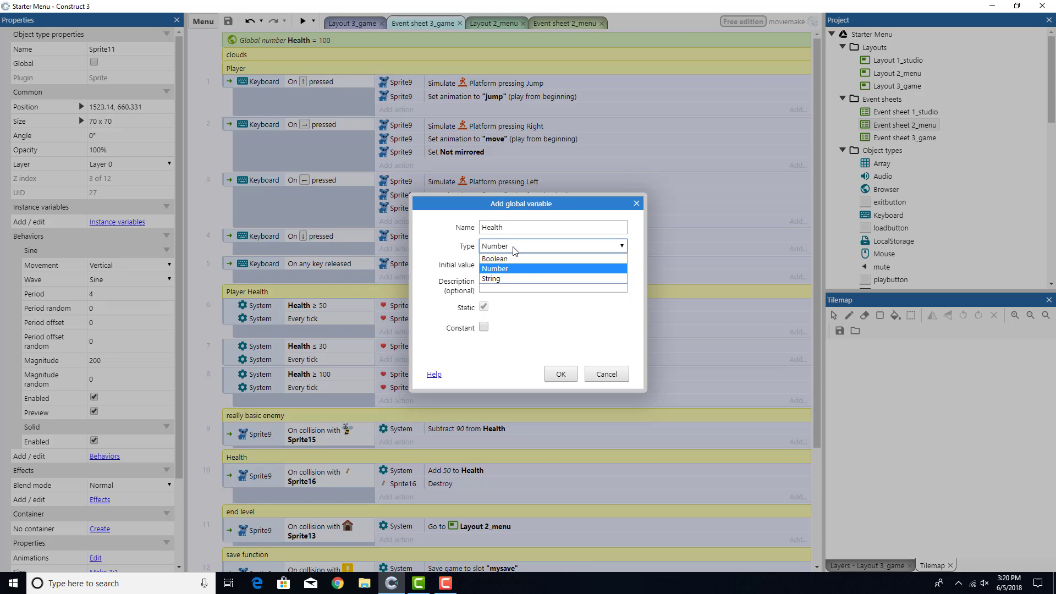
pyautogui.click(498, 268)
pyautogui.press('Tab')
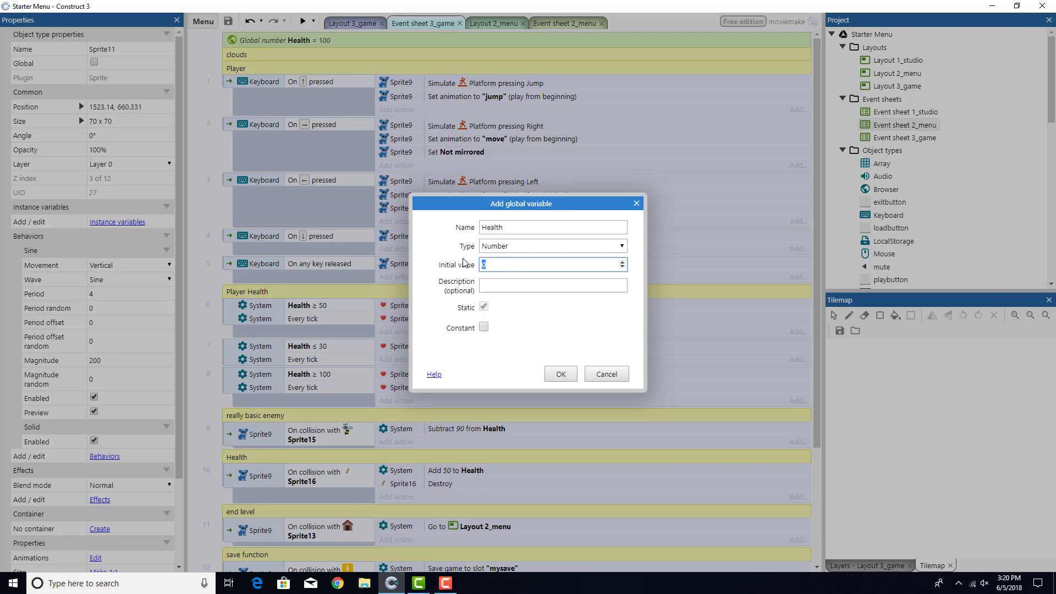
pyautogui.write('100')
pyautogui.click(507, 286)
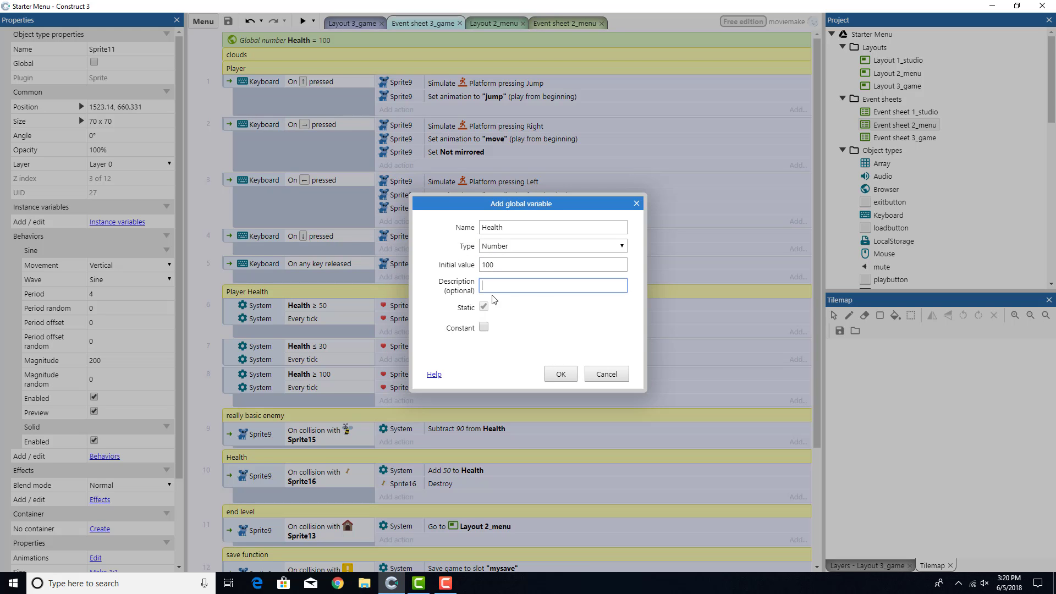
pyautogui.click(607, 374)
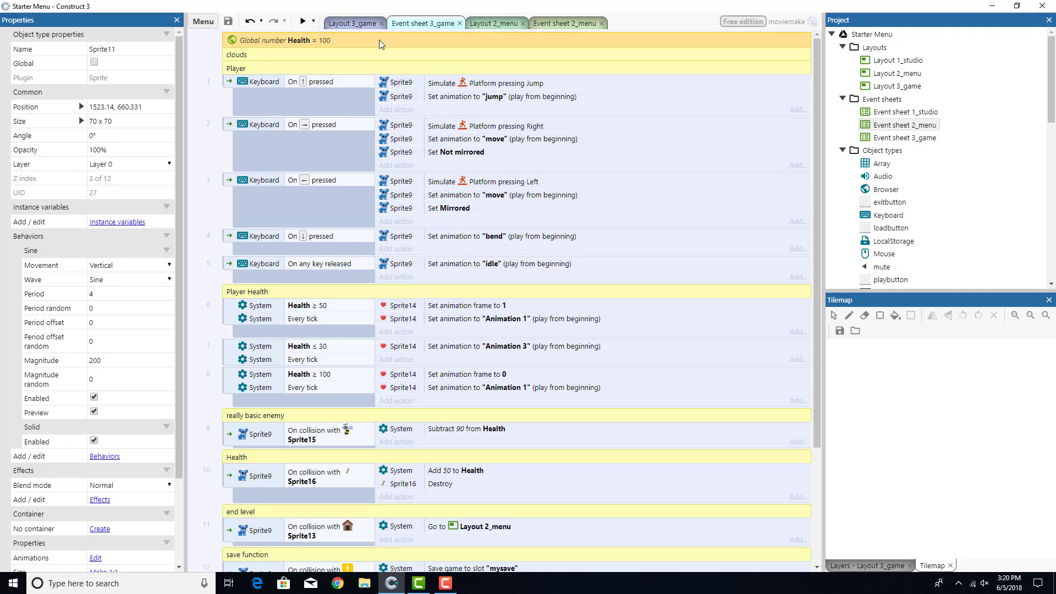
# - Give the existing Health global variable the description 'Player's Health'
pyautogui.doubleClick(379, 44)
pyautogui.click(487, 283)
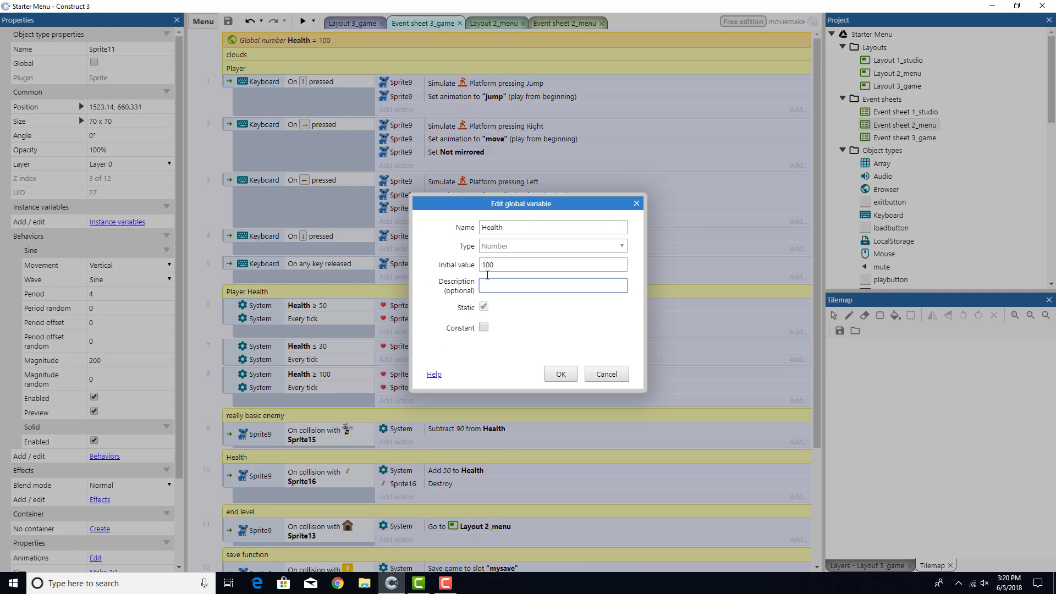
pyautogui.write("Player's Health")
pyautogui.click(561, 374)
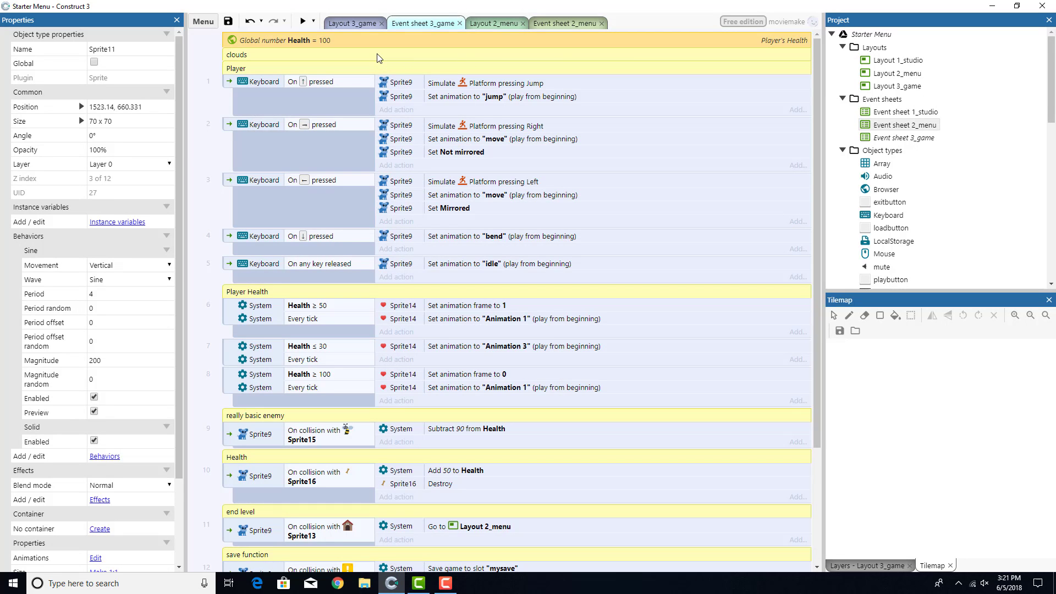
pyautogui.doubleClick(380, 54)
# - Select a cloud near the top of Layout 3_game, then return to the event sheet
pyautogui.click(354, 23)
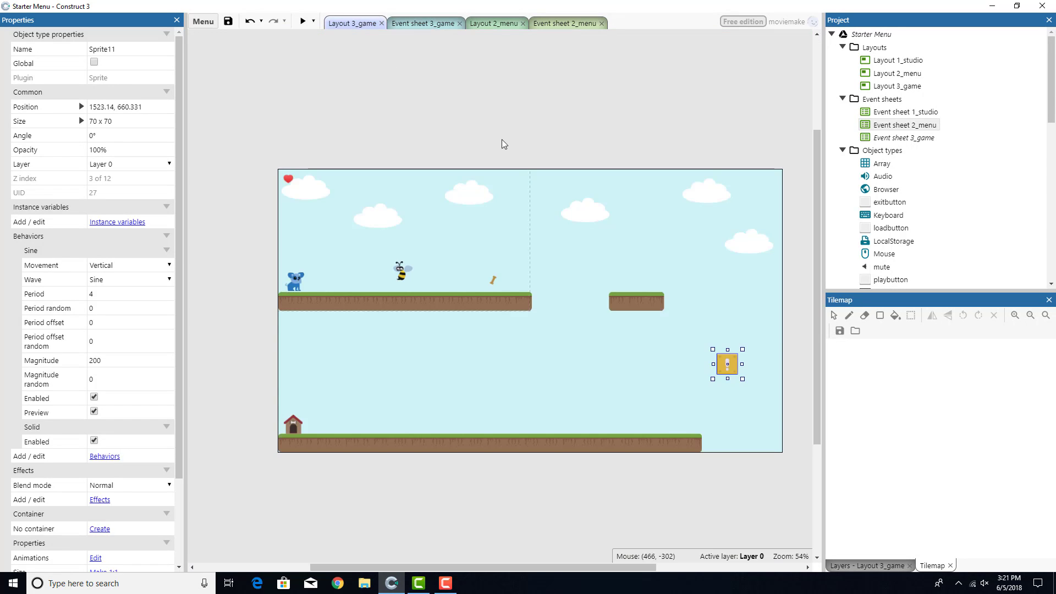
pyautogui.click(477, 202)
pyautogui.click(414, 25)
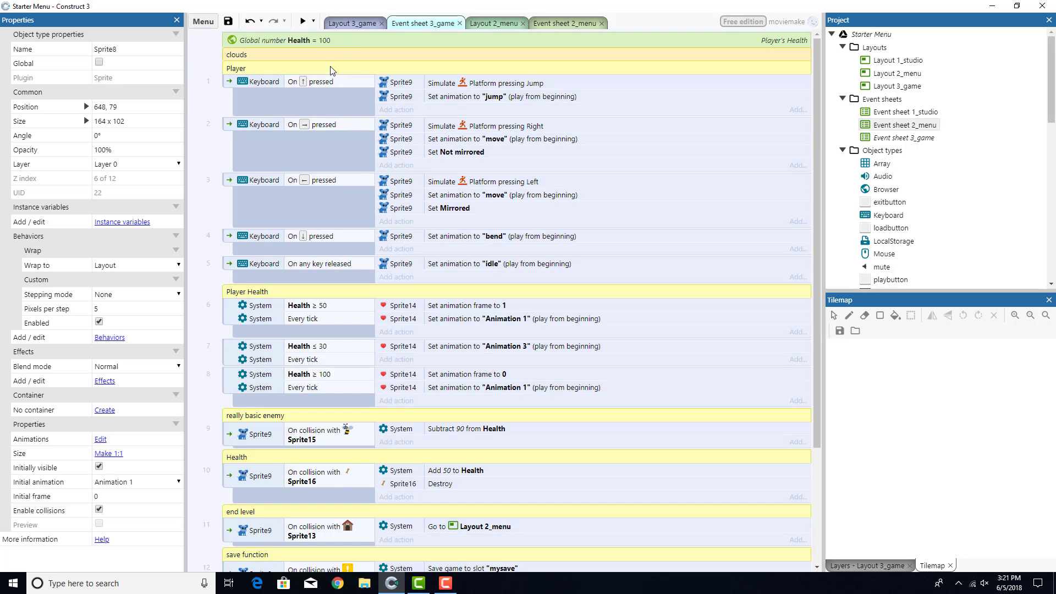
# - Open Sprite9's Animations Editor and view its jump, move and bend animations
pyautogui.click(331, 25)
pyautogui.doubleClick(295, 282)
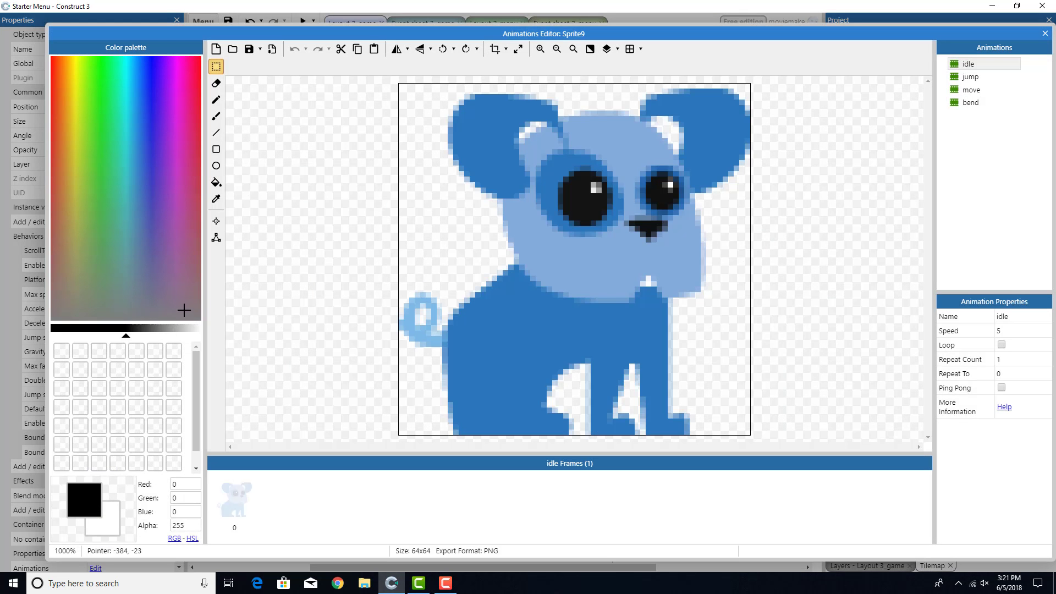
pyautogui.click(984, 77)
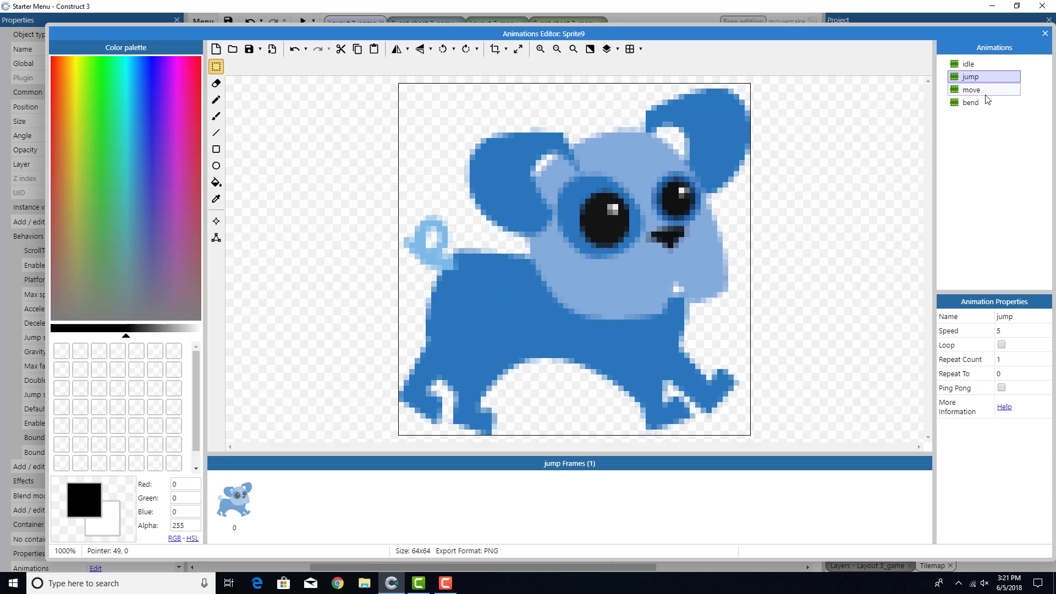
pyautogui.click(984, 91)
pyautogui.click(985, 103)
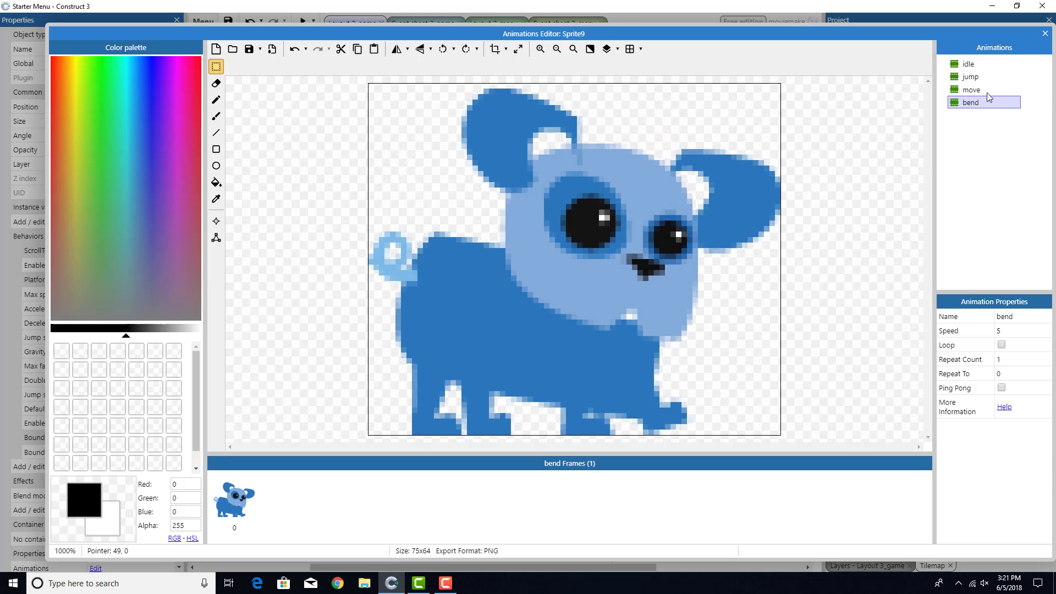
# - Close the animations editor and inspect the dog's Platform and BoundToLayout behaviours
pyautogui.click(1045, 36)
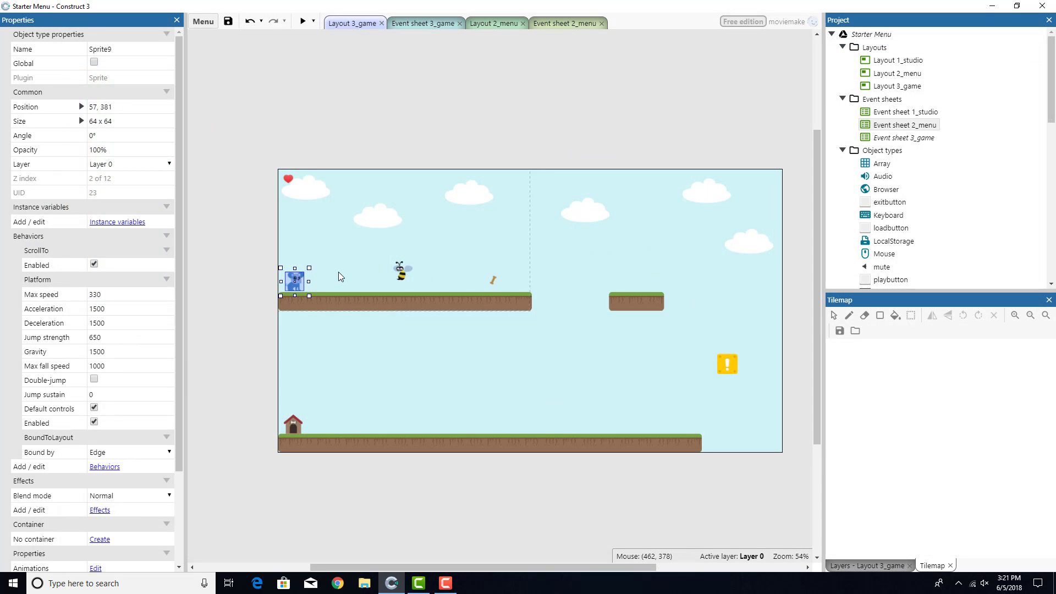
pyautogui.click(105, 466)
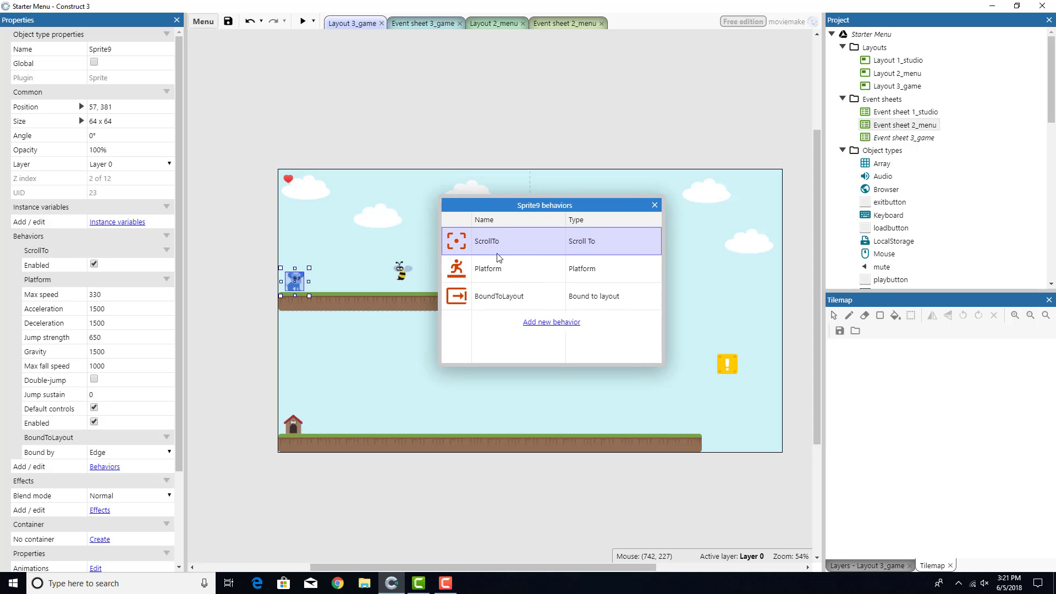
pyautogui.click(509, 270)
pyautogui.click(518, 302)
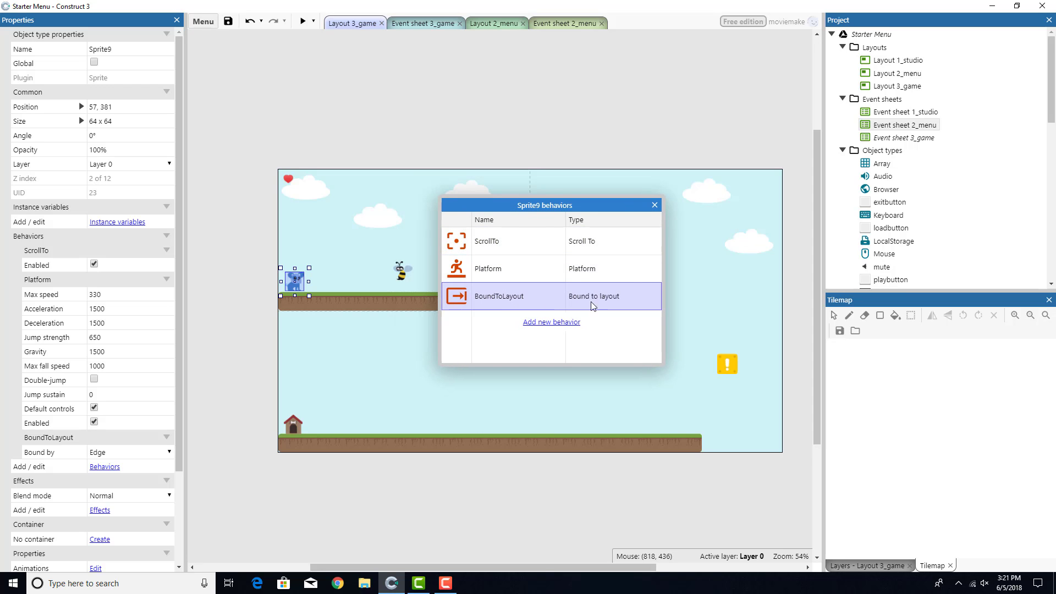
pyautogui.click(654, 205)
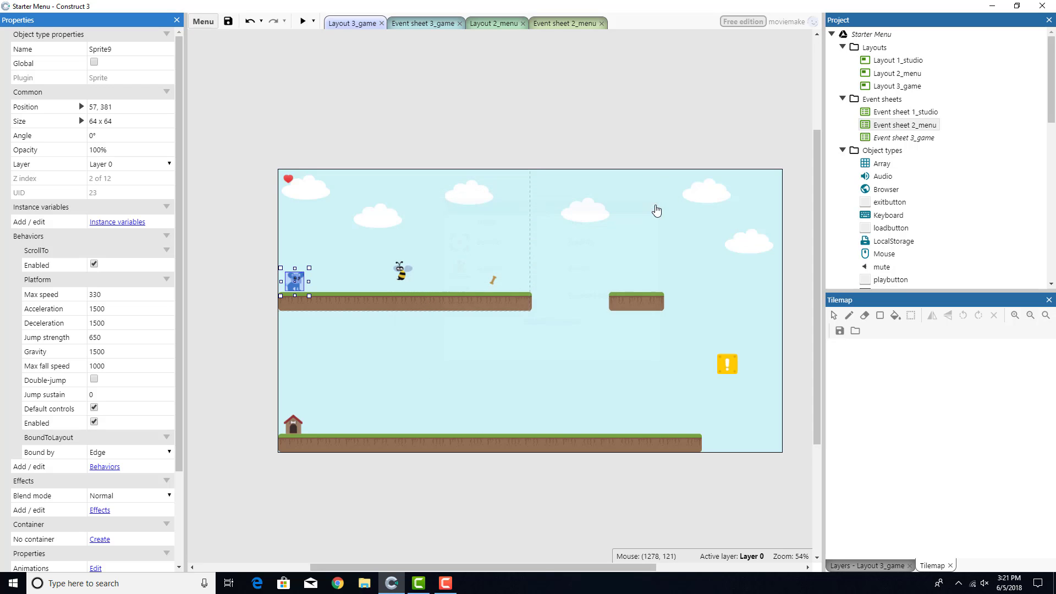
pyautogui.click(259, 238)
pyautogui.click(295, 279)
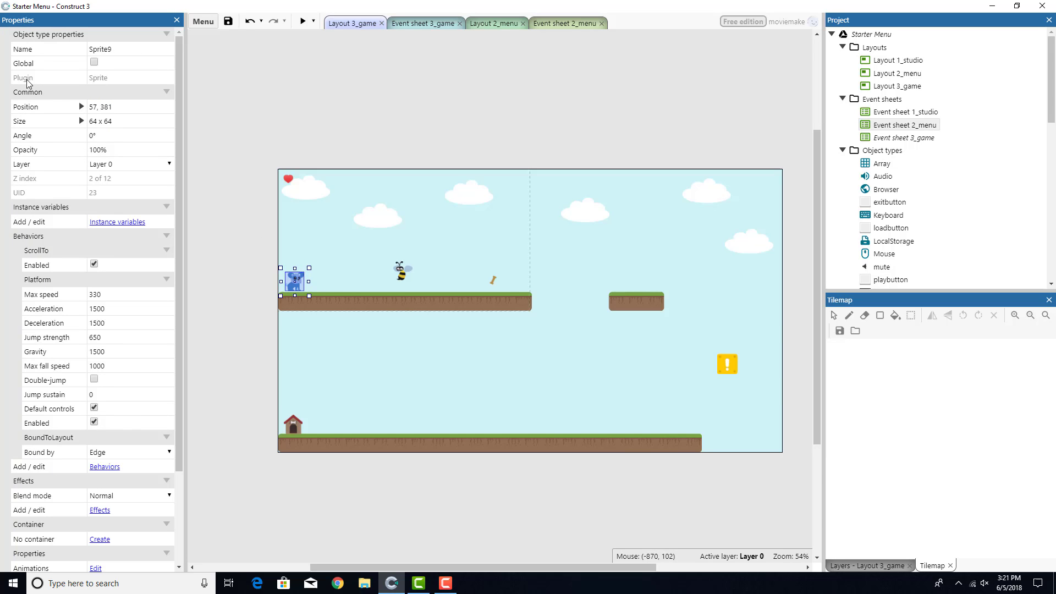
# - Browse the dog's Add behavior list, cancel without adding any, and return to Event sheet 3_game
pyautogui.click(106, 467)
pyautogui.click(573, 322)
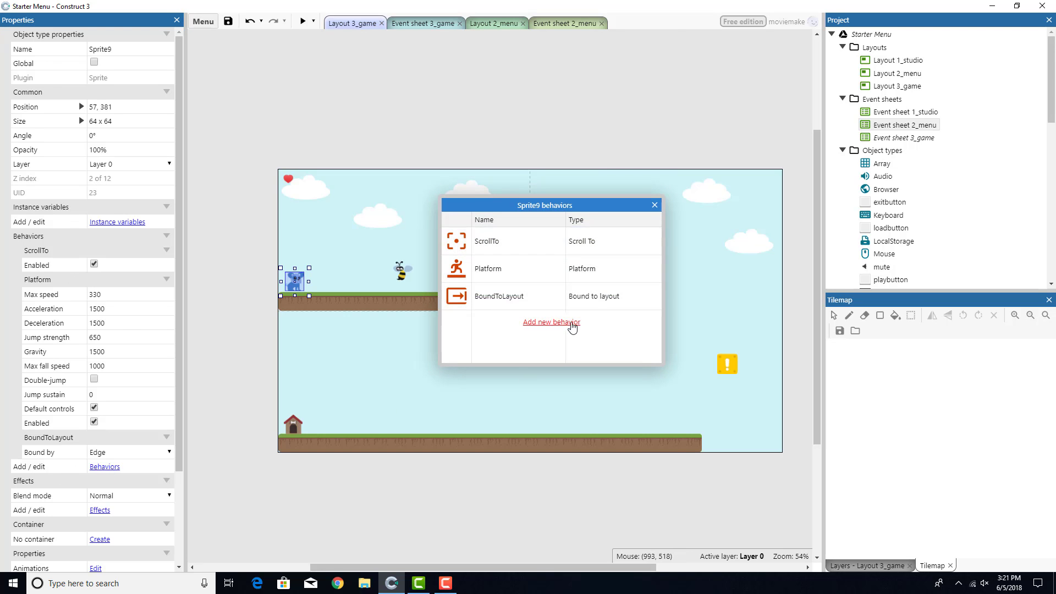
pyautogui.scroll(-3, 571, 325)
pyautogui.scroll(3, 550, 302)
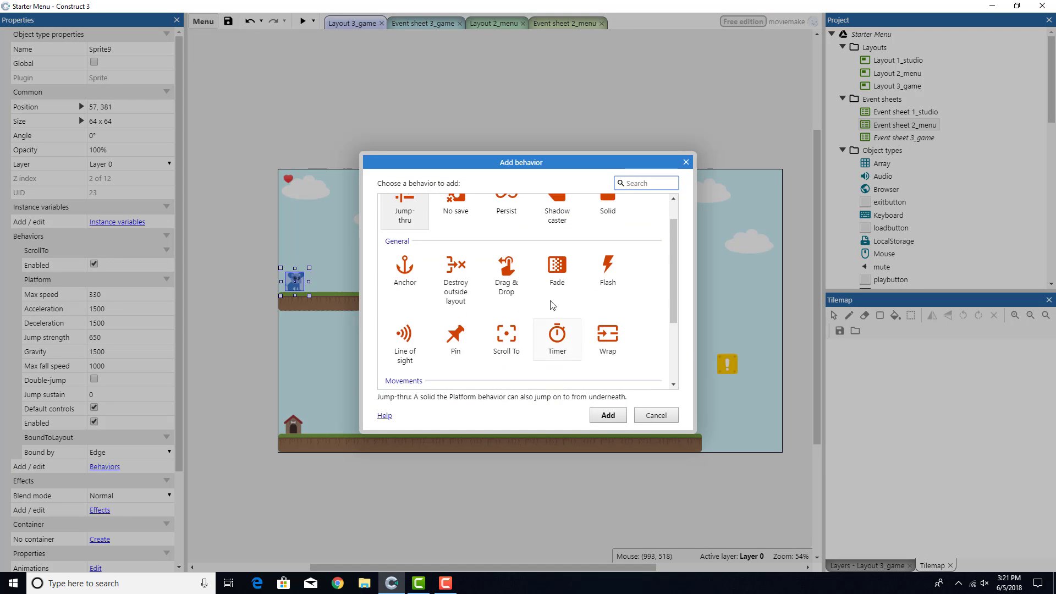
pyautogui.scroll(-3, 512, 294)
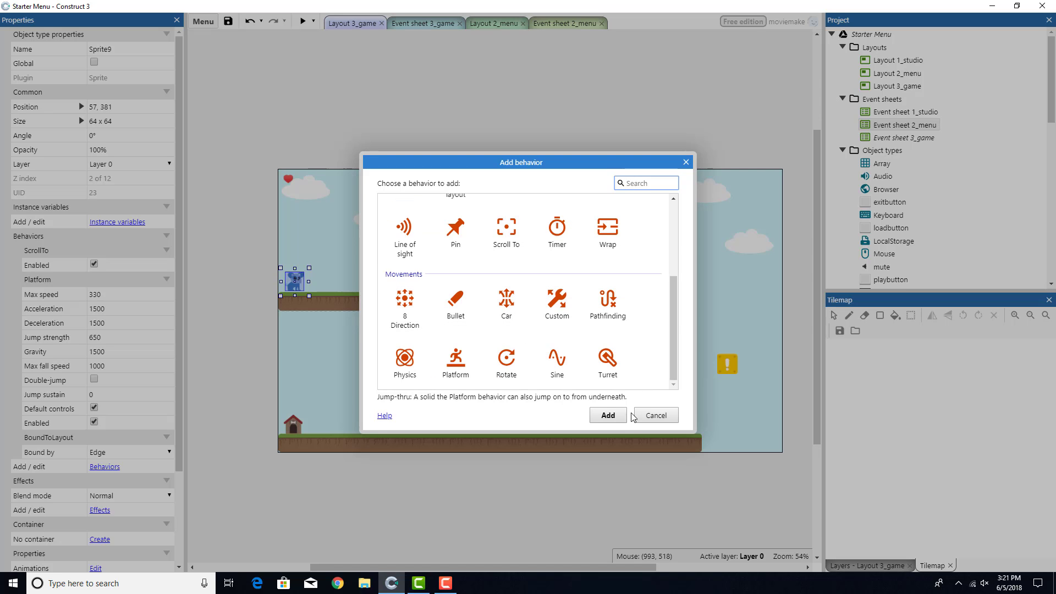
pyautogui.click(655, 415)
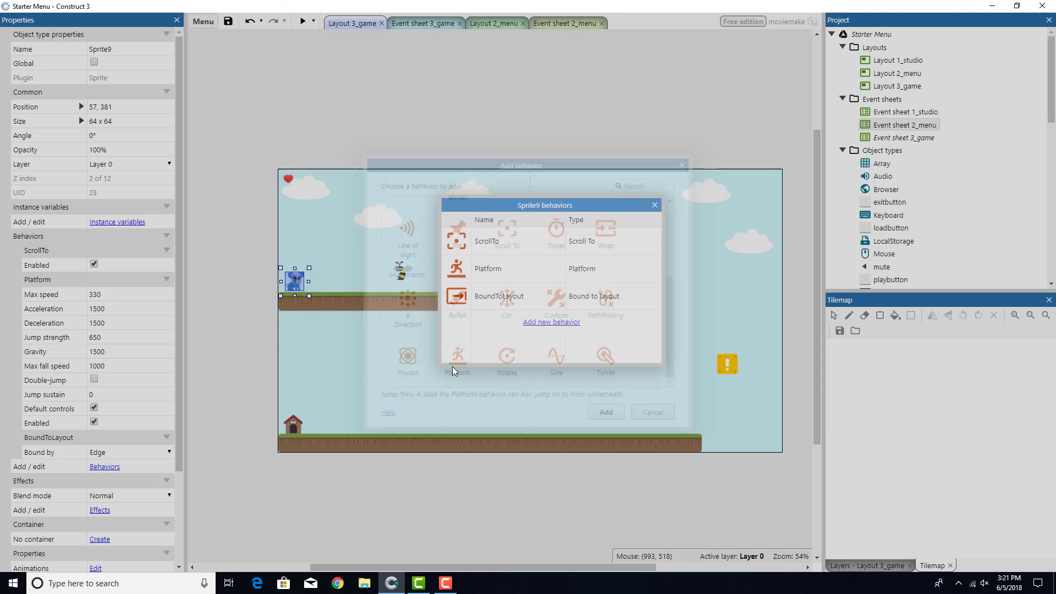
pyautogui.click(653, 206)
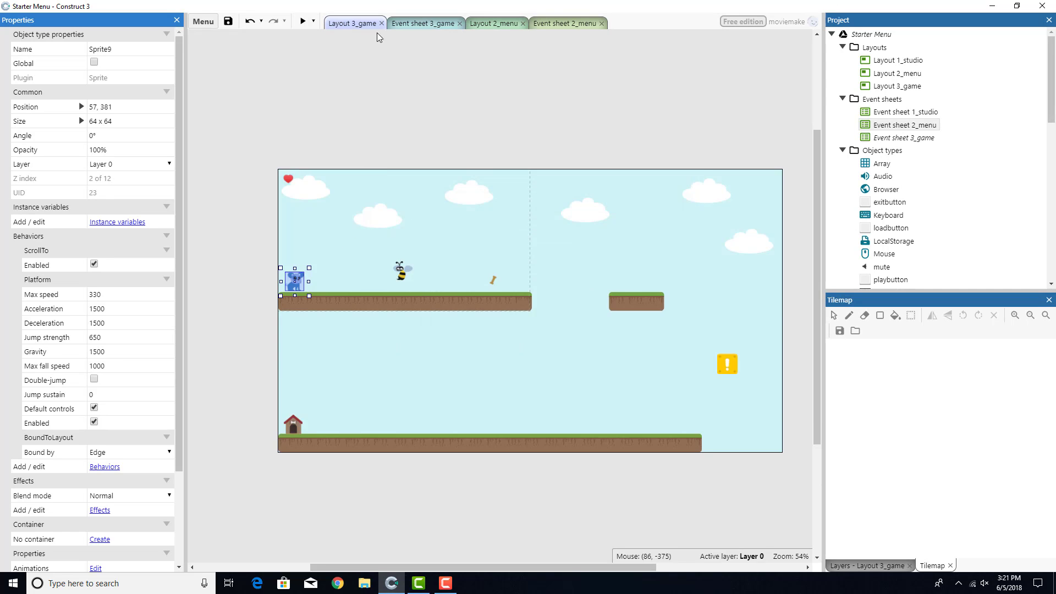
pyautogui.click(393, 24)
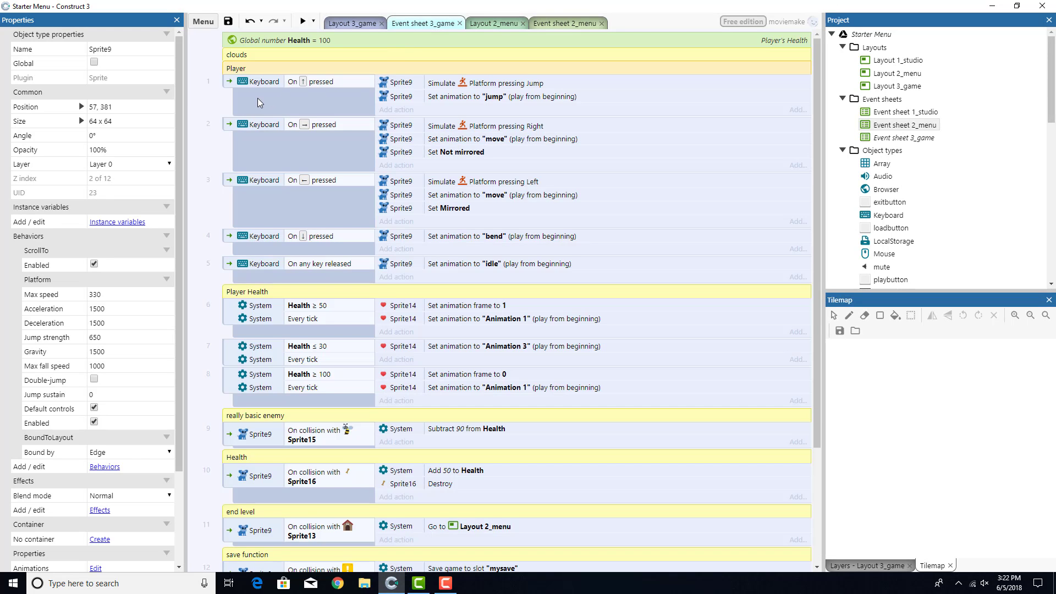
pyautogui.click(276, 81)
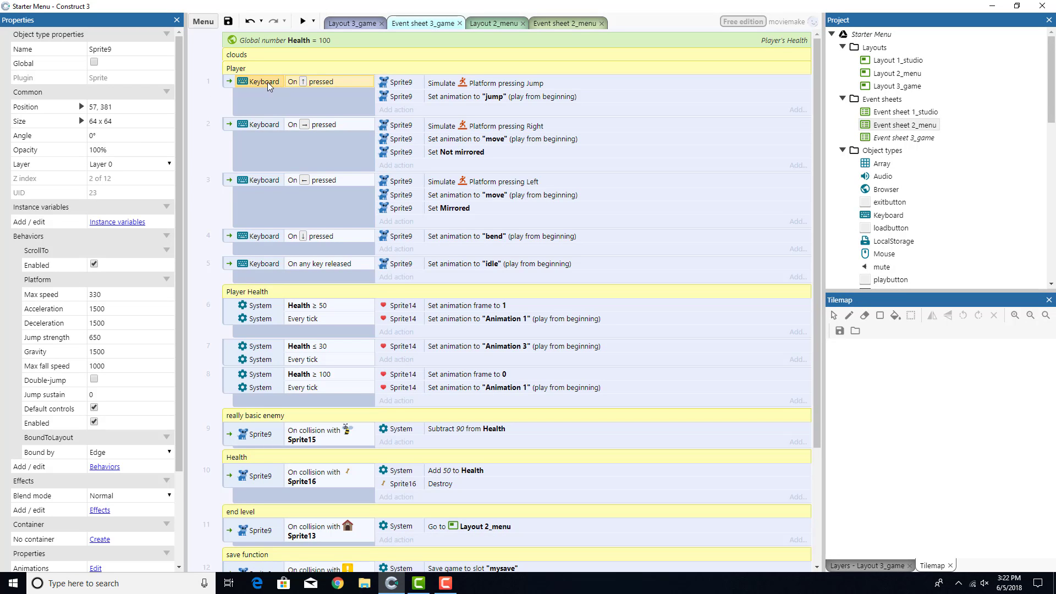
pyautogui.click(345, 24)
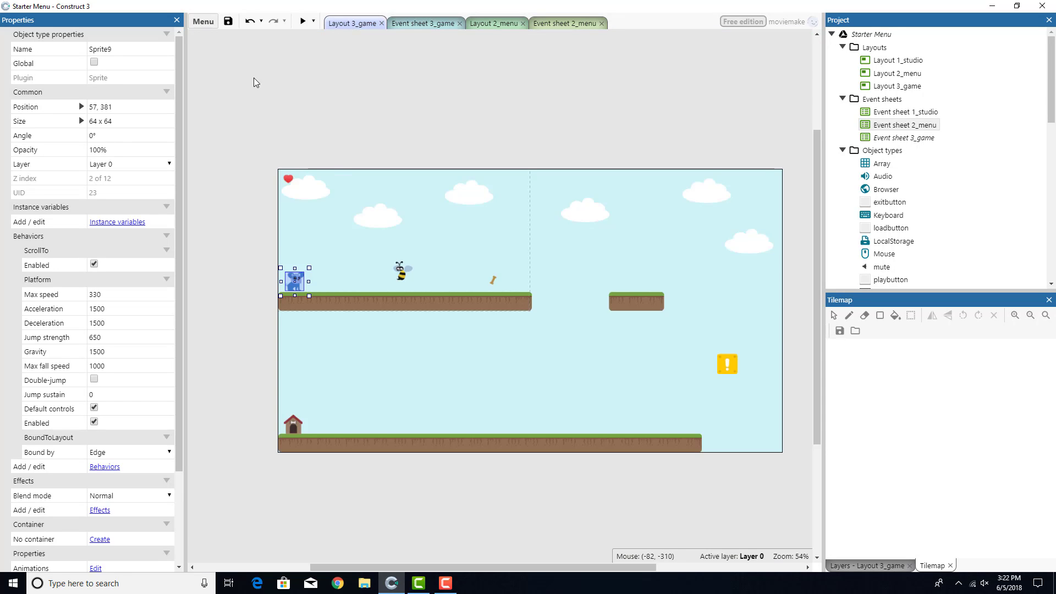
pyautogui.rightClick(254, 78)
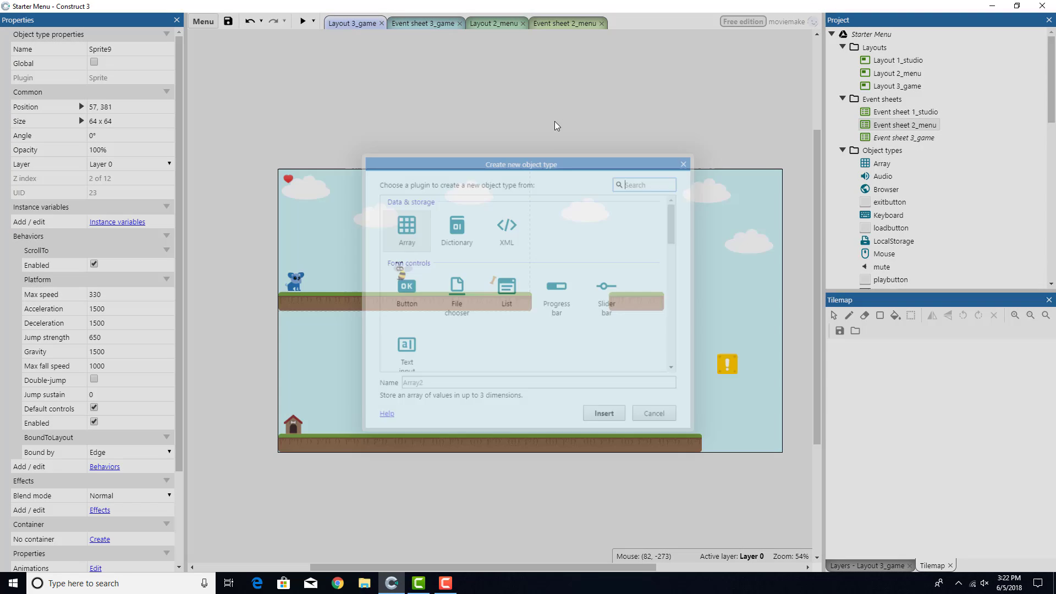
pyautogui.scroll(-2, 448, 288)
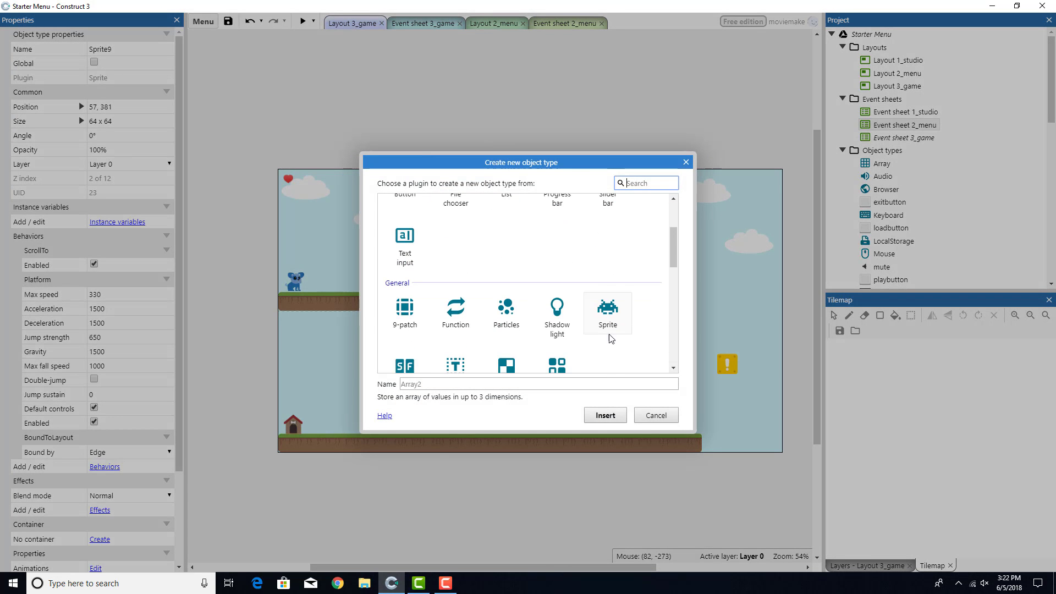
pyautogui.click(653, 416)
pyautogui.click(407, 22)
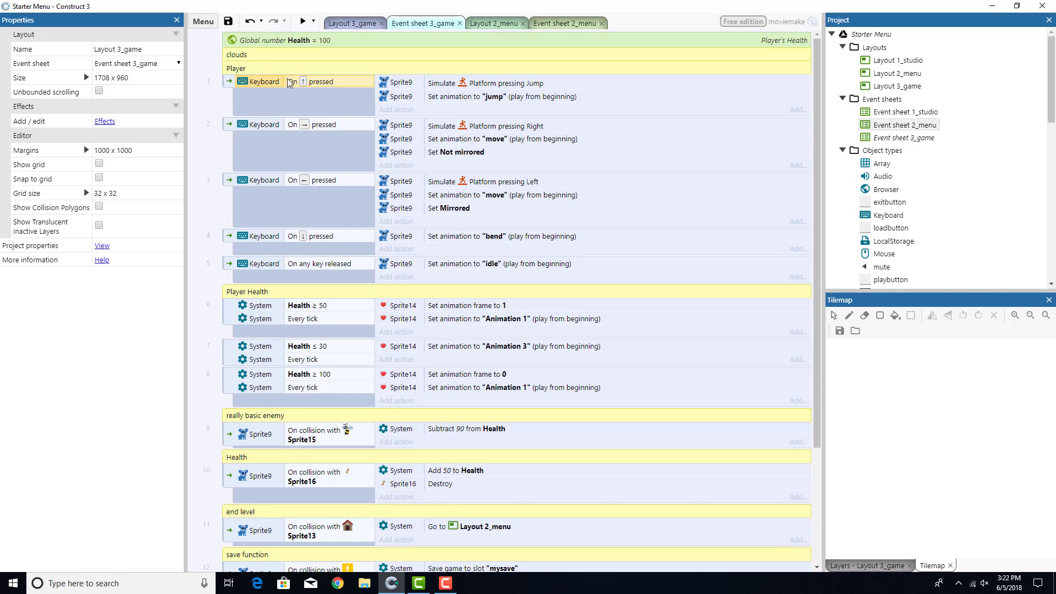
pyautogui.rightClick(215, 92)
pyautogui.click(247, 113)
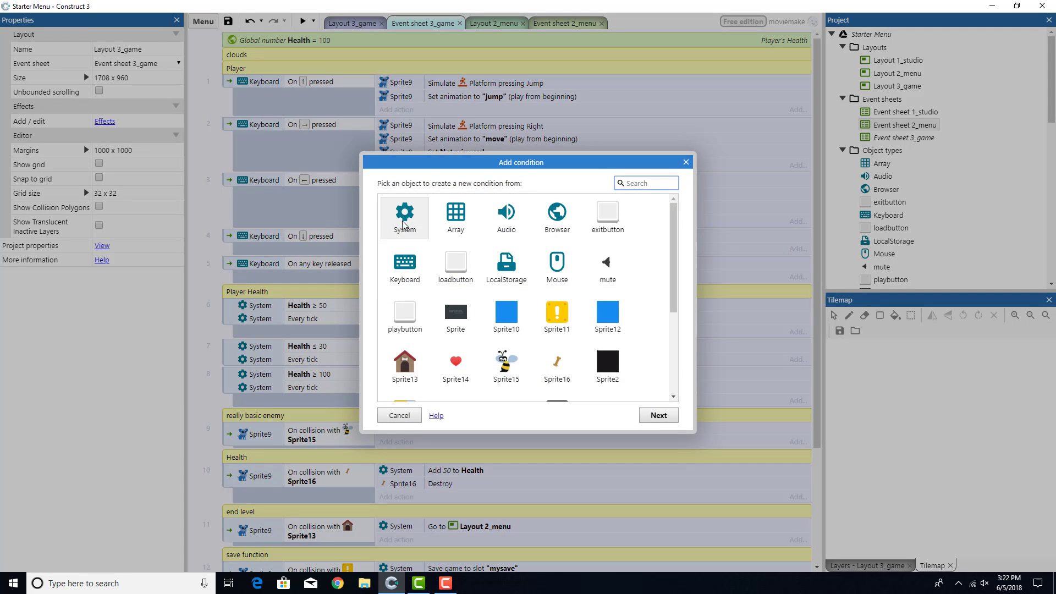
pyautogui.click(439, 224)
pyautogui.click(504, 220)
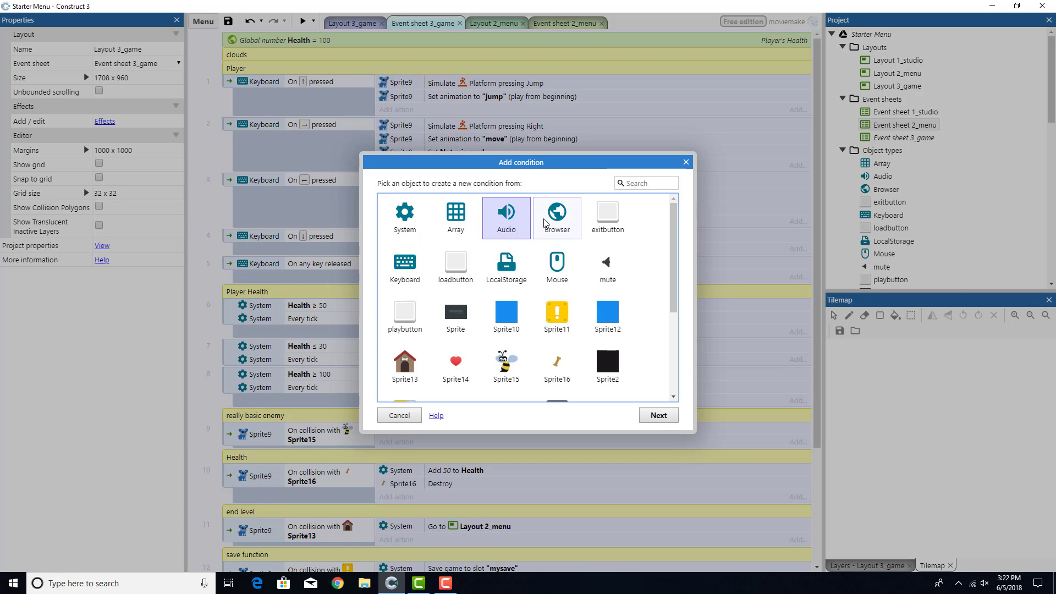
pyautogui.click(556, 217)
pyautogui.click(405, 267)
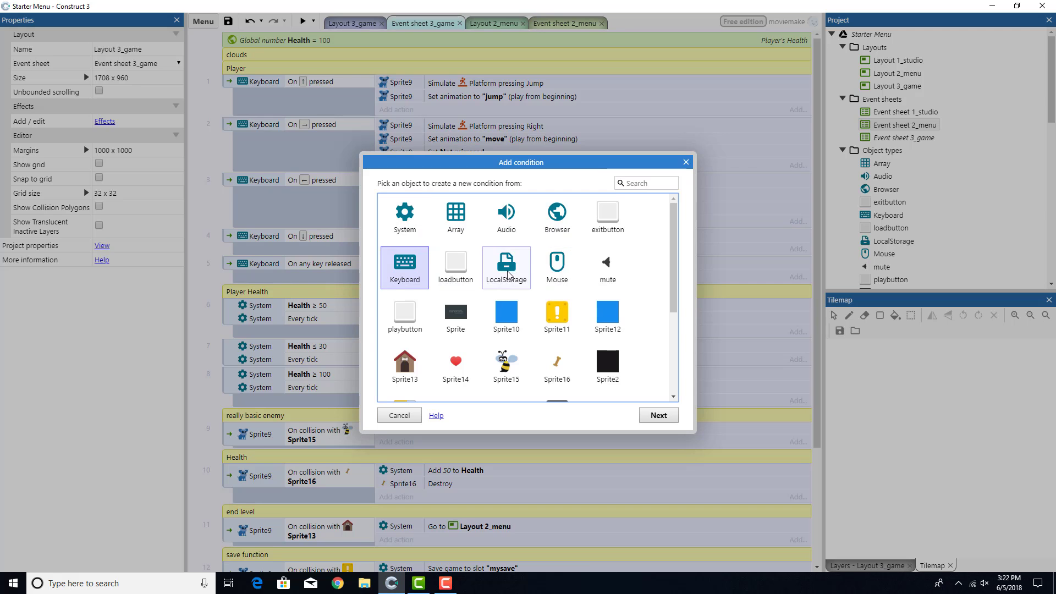
pyautogui.click(508, 271)
pyautogui.click(558, 267)
pyautogui.scroll(-3, 588, 291)
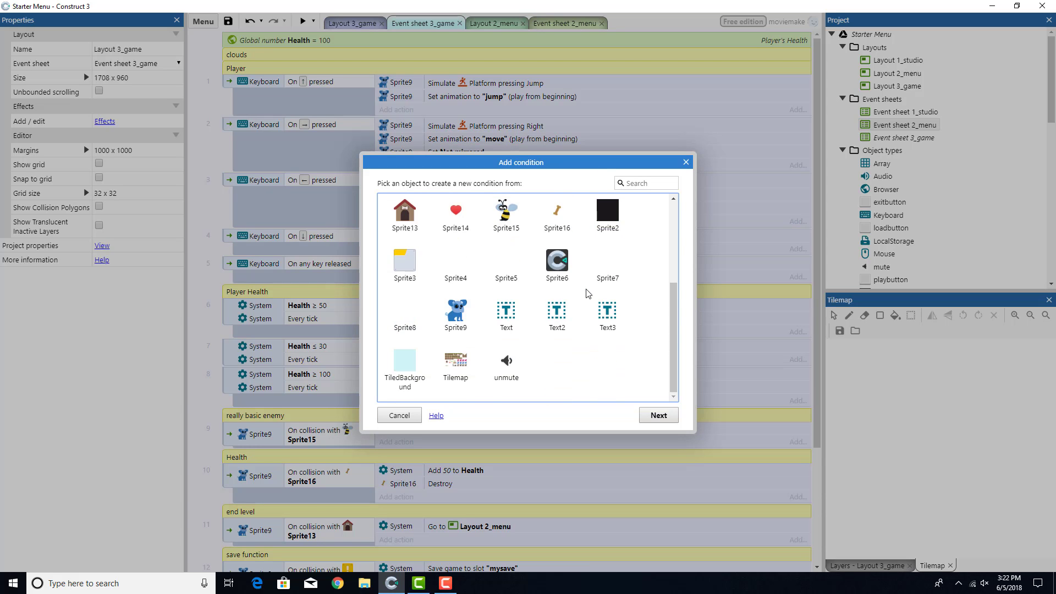
pyautogui.scroll(3, 588, 292)
pyautogui.click(685, 162)
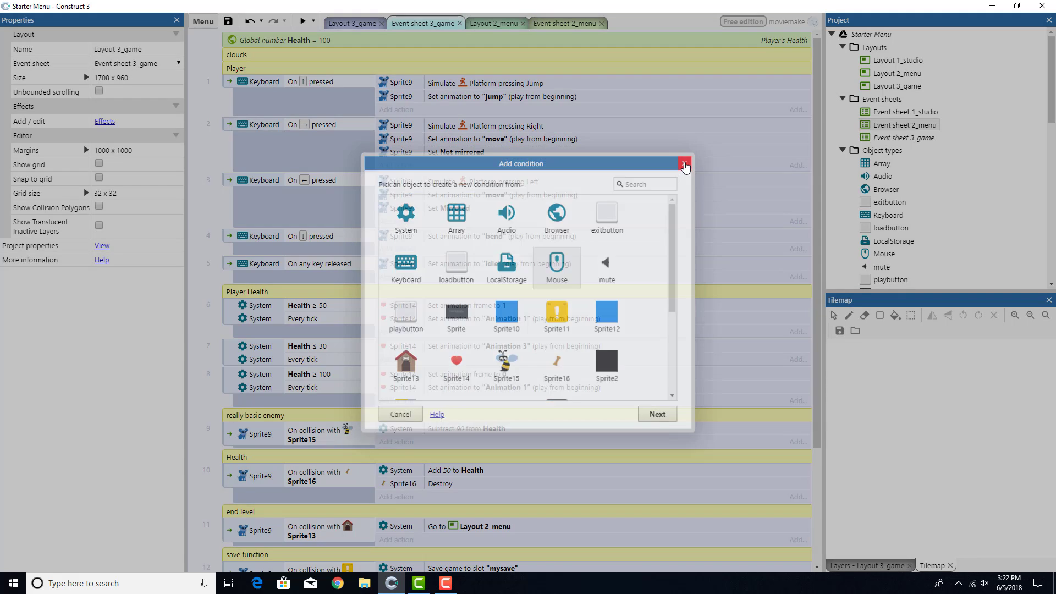
pyautogui.click(272, 97)
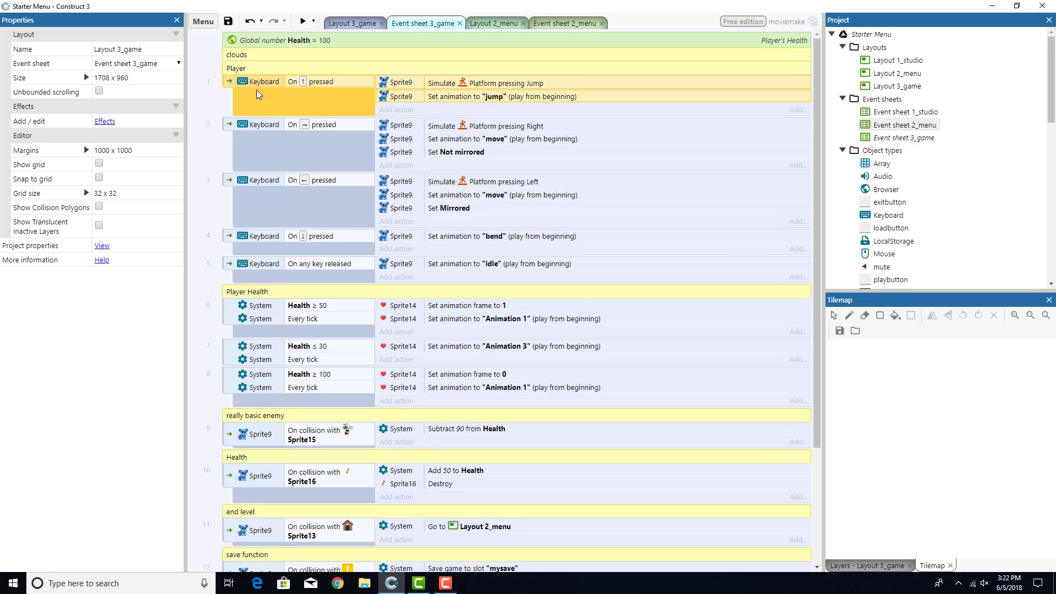
pyautogui.rightClick(206, 99)
pyautogui.moveTo(259, 108)
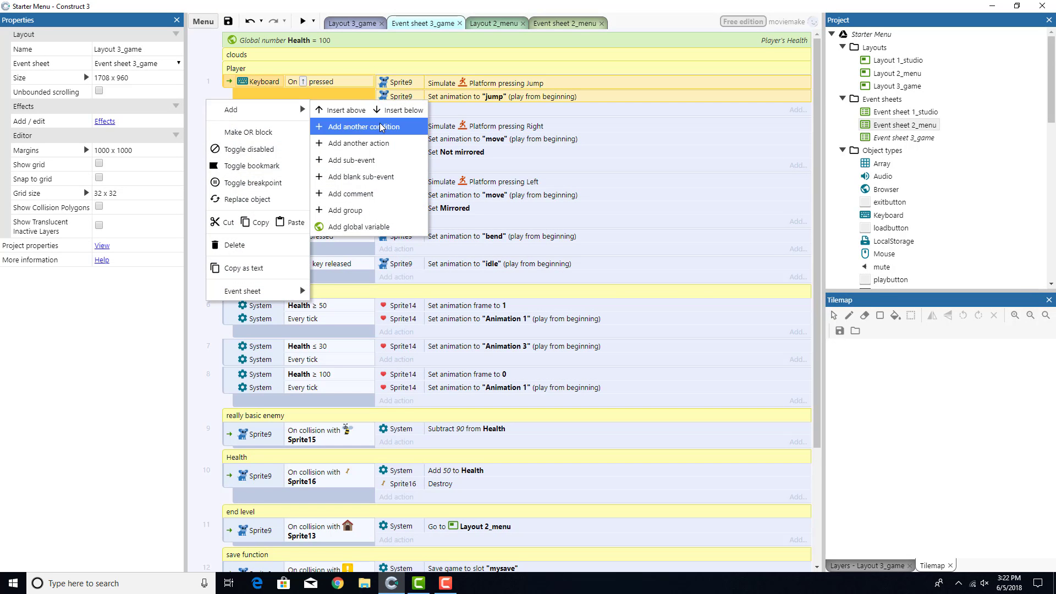
pyautogui.click(363, 126)
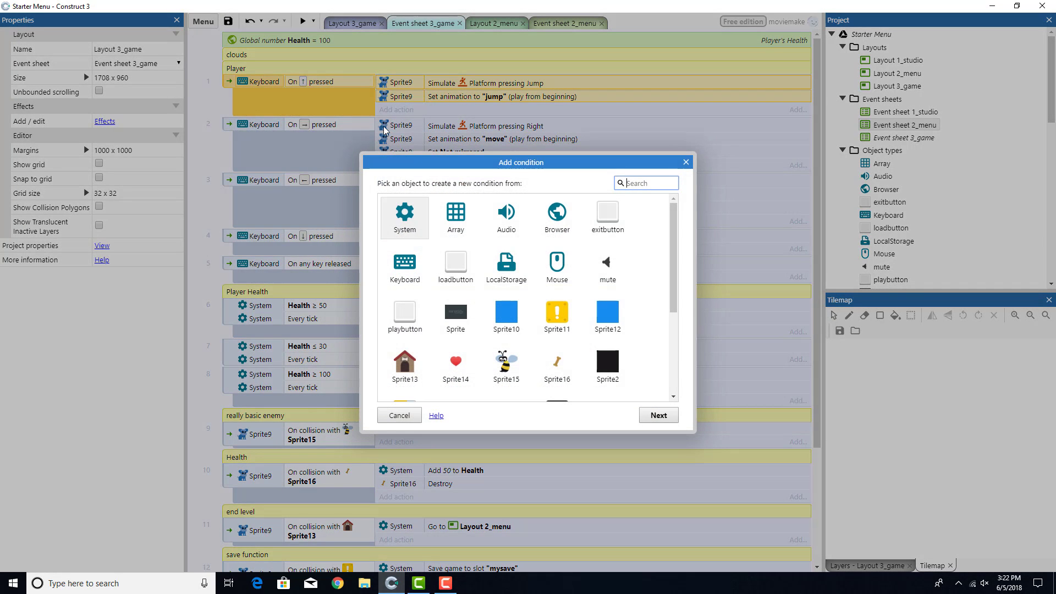
pyautogui.doubleClick(404, 214)
pyautogui.click(618, 414)
pyautogui.doubleClick(405, 265)
pyautogui.click(626, 416)
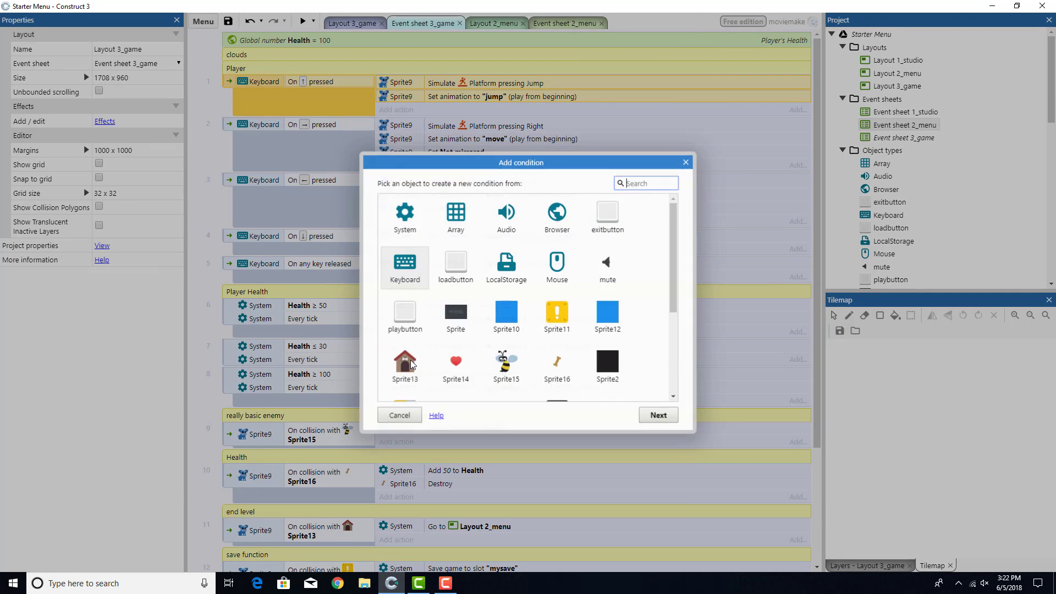
pyautogui.click(399, 415)
pyautogui.scroll(-2, 404, 394)
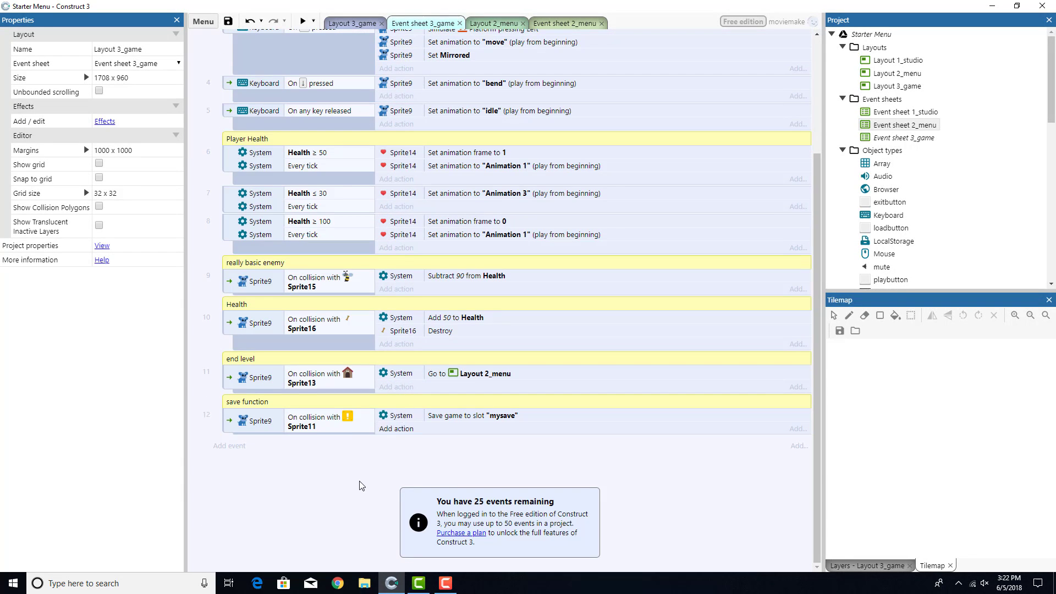
# - Add a new Keyboard 'On key pressed' event at the end of the sheet
pyautogui.rightClick(360, 351)
pyautogui.click(394, 360)
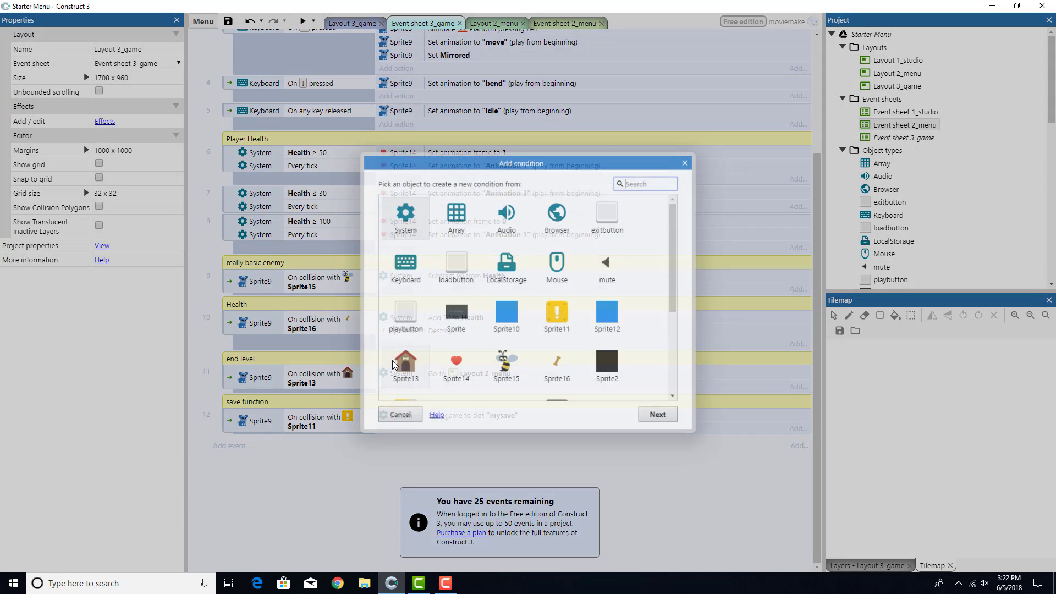
pyautogui.doubleClick(418, 264)
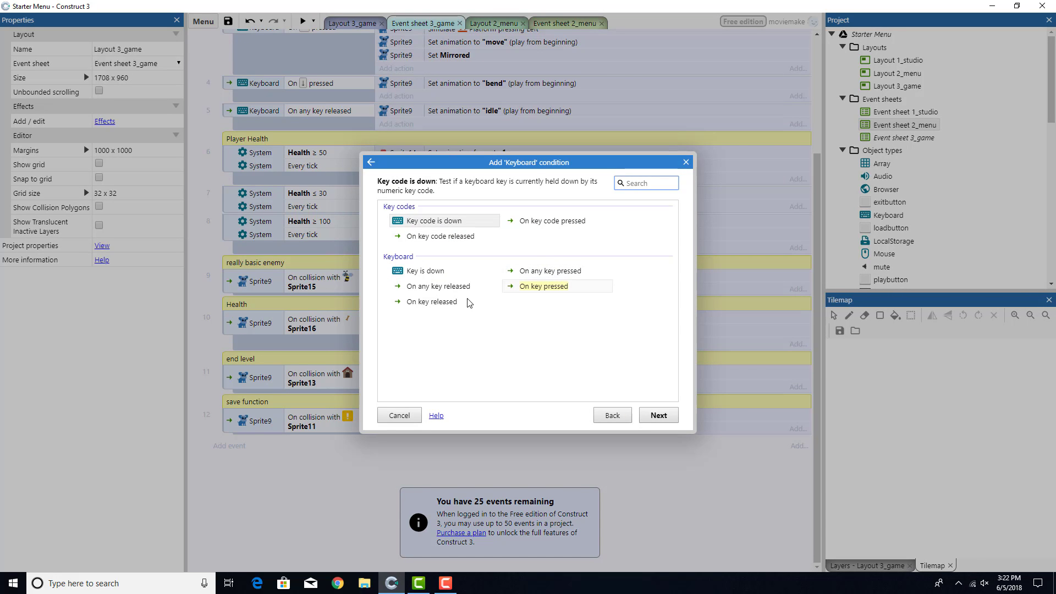
pyautogui.click(431, 287)
pyautogui.click(435, 302)
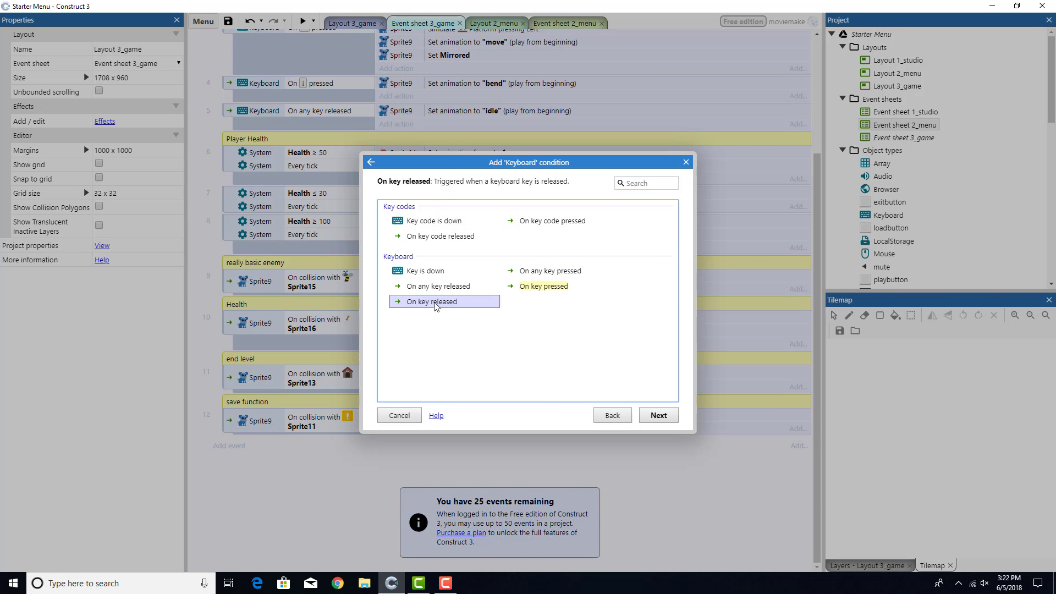
pyautogui.doubleClick(438, 302)
pyautogui.click(578, 318)
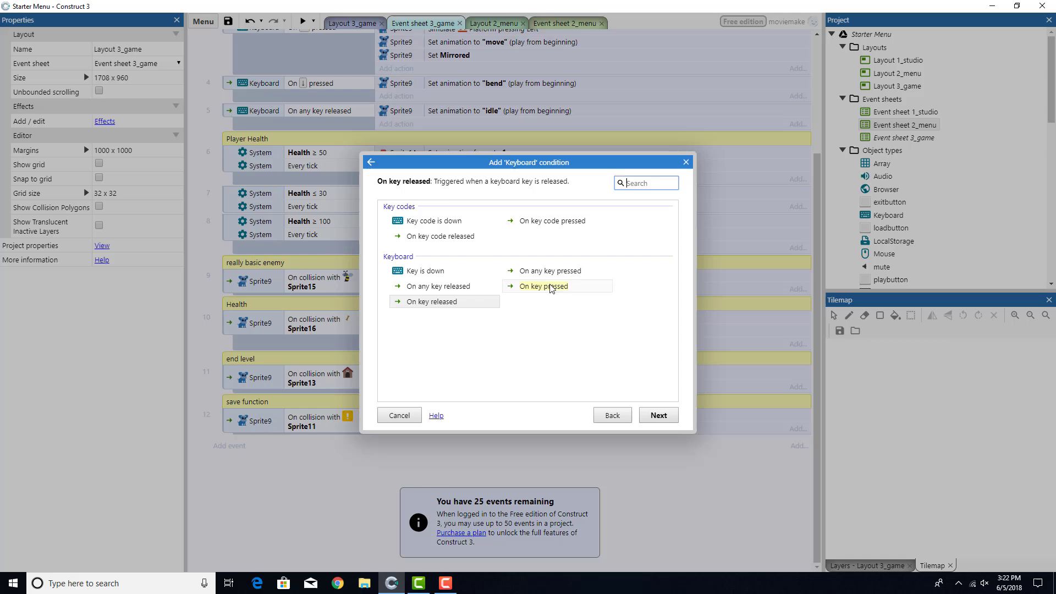
pyautogui.click(538, 275)
pyautogui.doubleClick(543, 286)
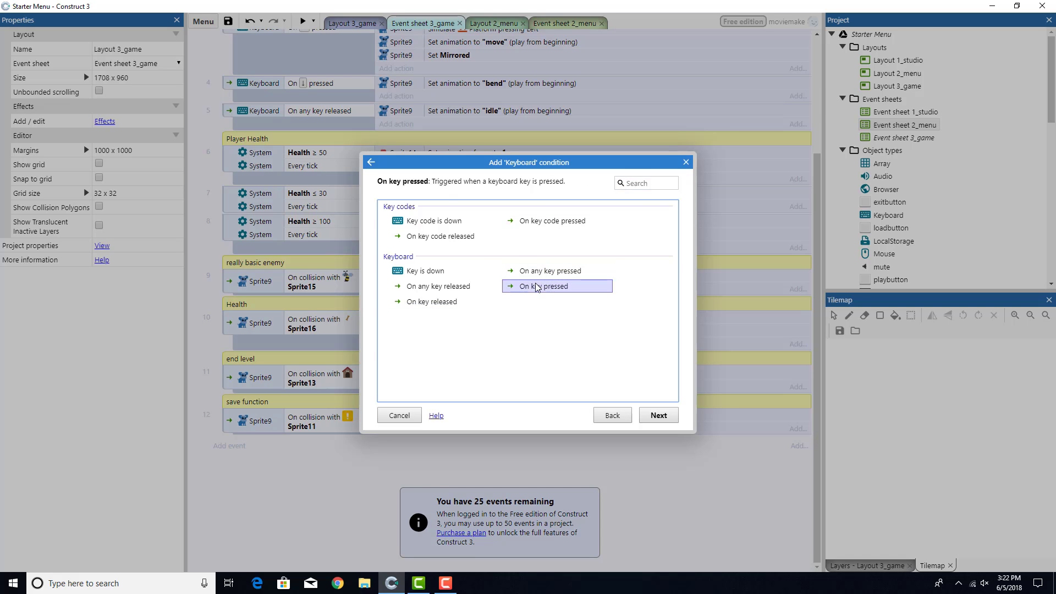
# - Set the event's trigger key to the Up arrow
pyautogui.click(506, 221)
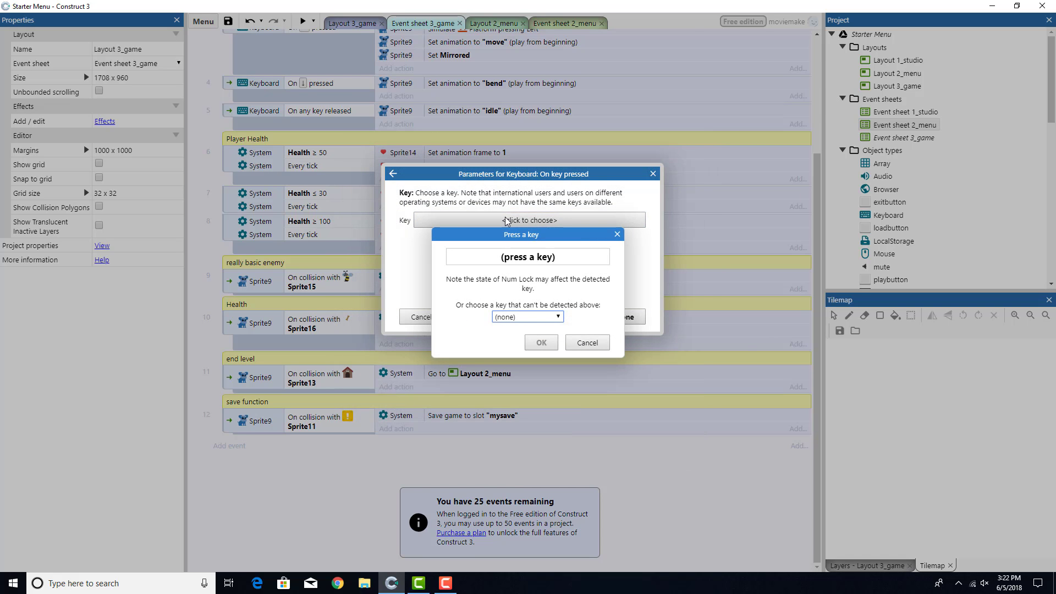
pyautogui.press('k')
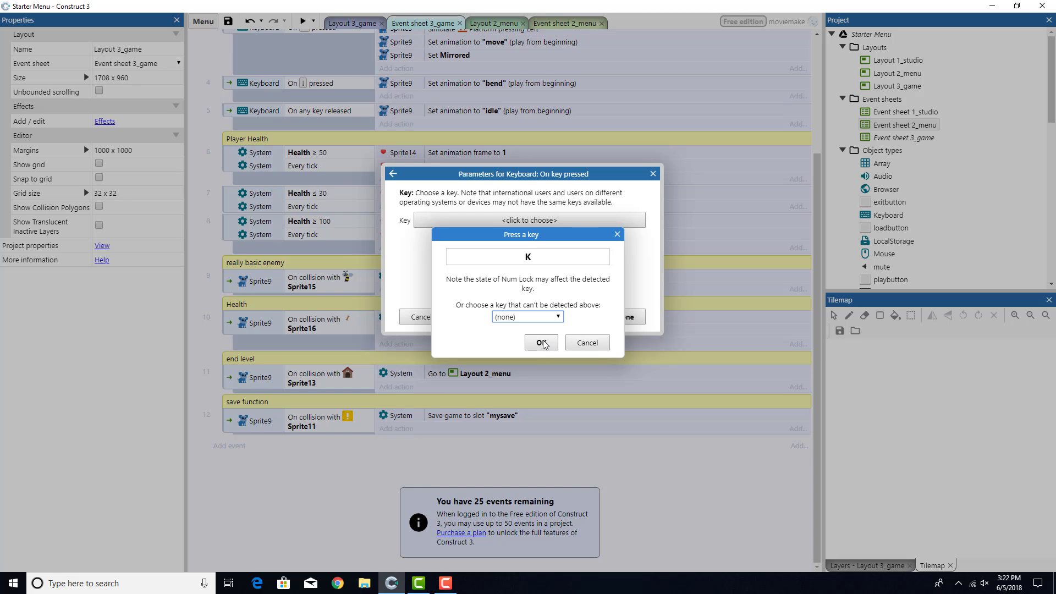
pyautogui.press('Up')
pyautogui.click(542, 342)
# - Give event 13 a Sprite9 Platform 'Simulate control' action set to Jump
pyautogui.click(623, 316)
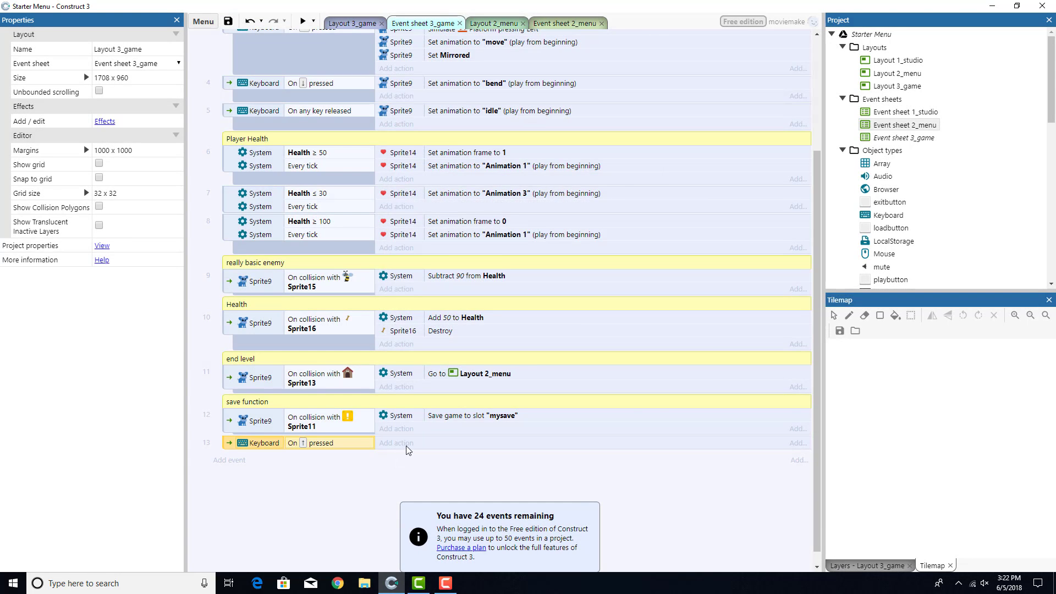
pyautogui.click(397, 442)
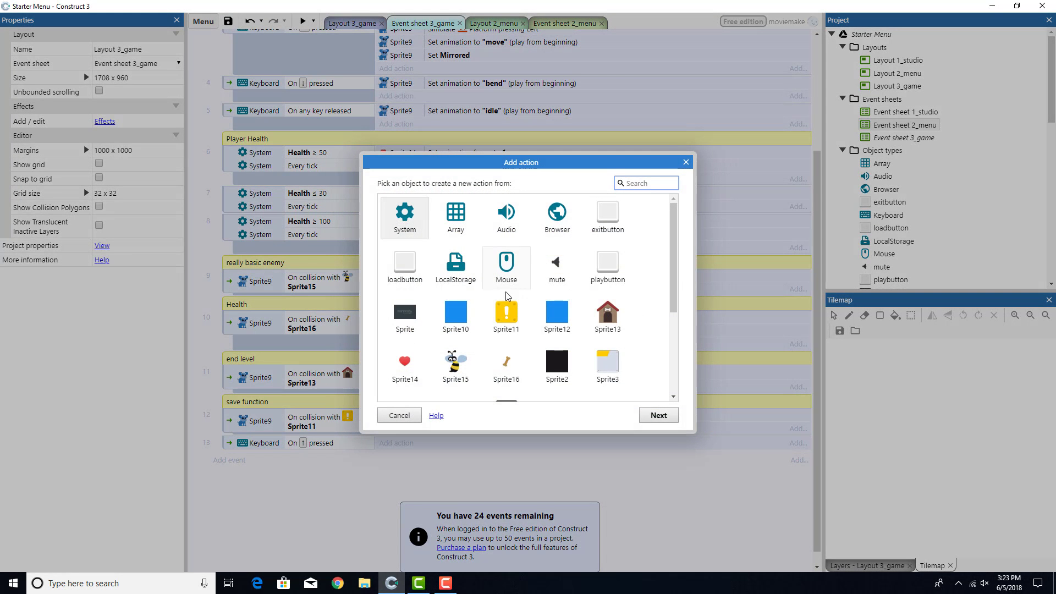
pyautogui.scroll(-3, 557, 299)
pyautogui.doubleClick(506, 258)
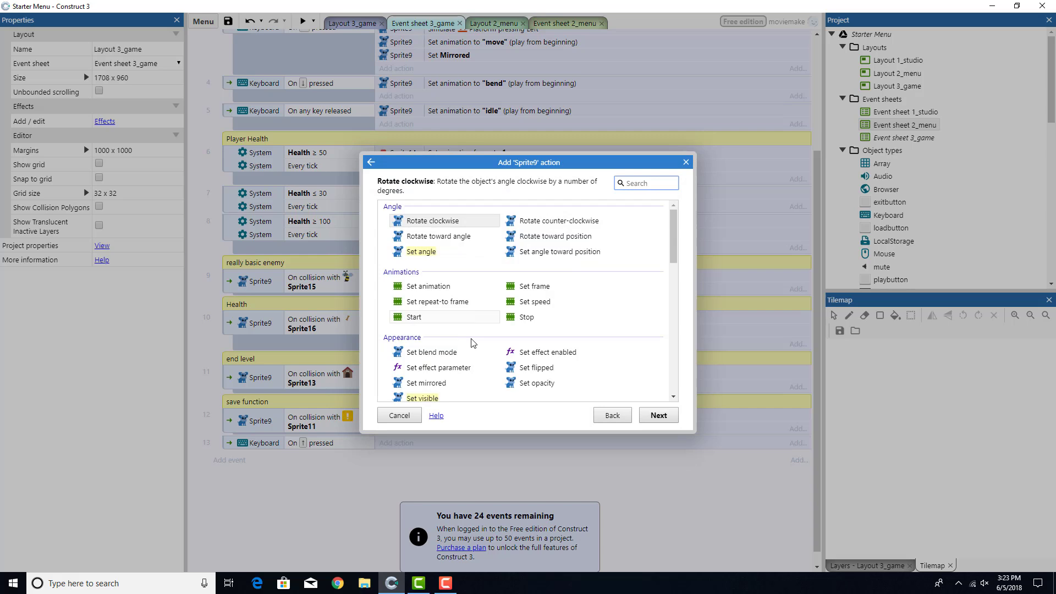
pyautogui.scroll(-5, 394, 269)
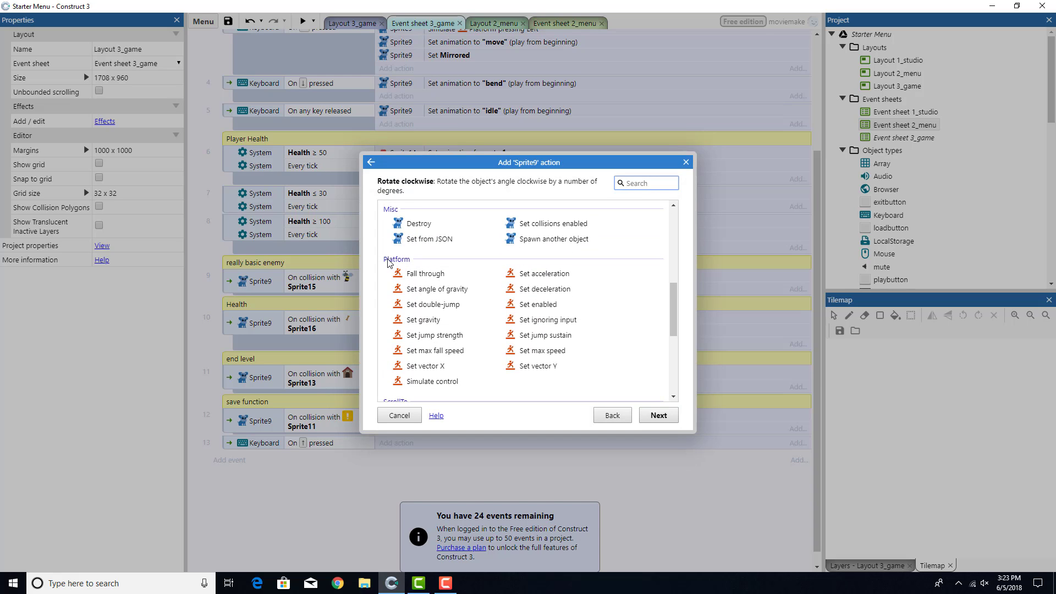
pyautogui.click(388, 262)
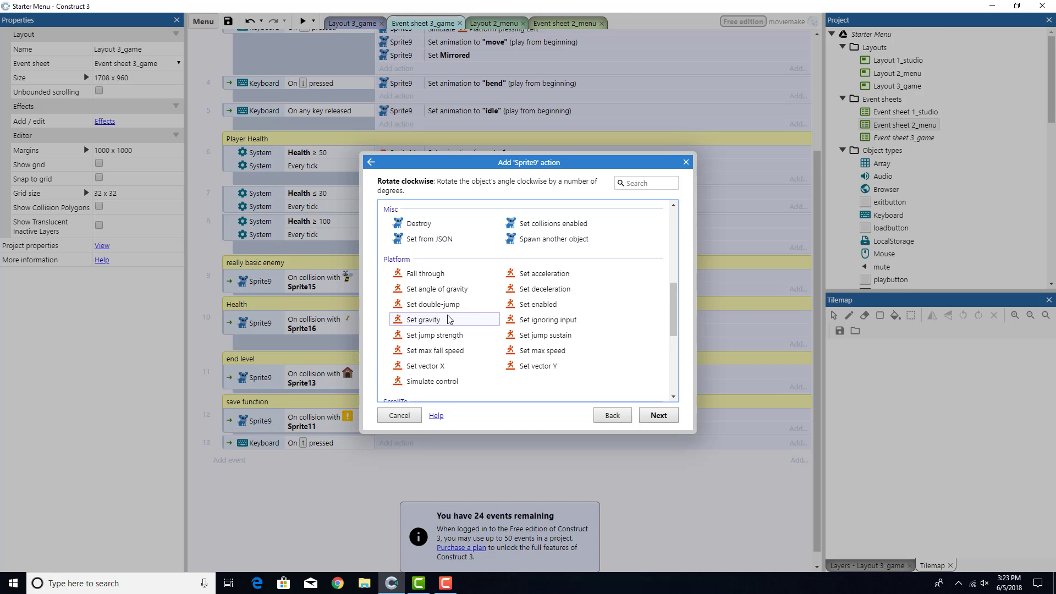
pyautogui.doubleClick(447, 379)
pyautogui.click(439, 219)
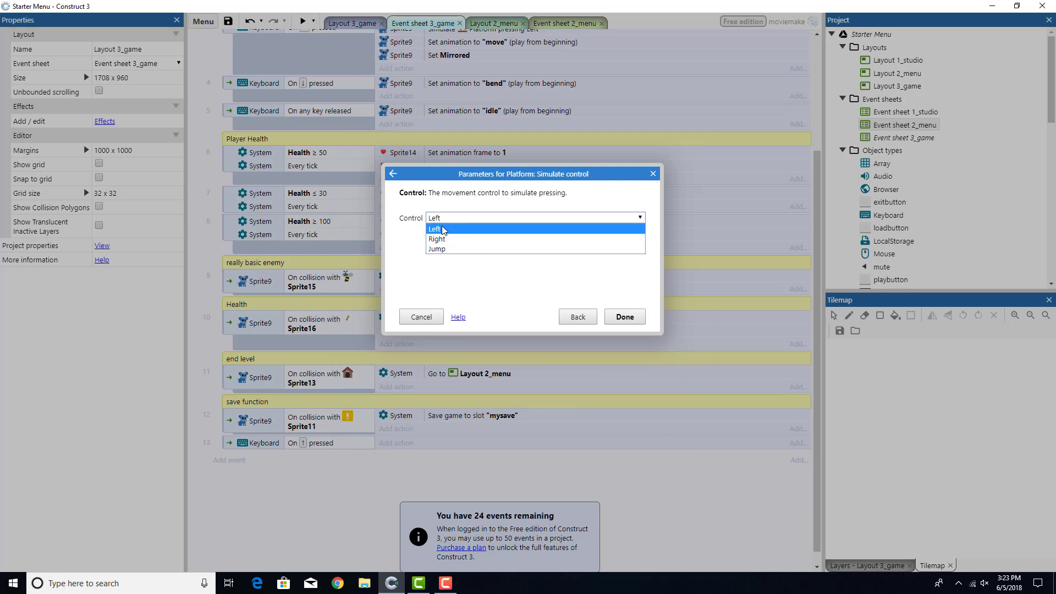
pyautogui.click(459, 248)
pyautogui.click(640, 315)
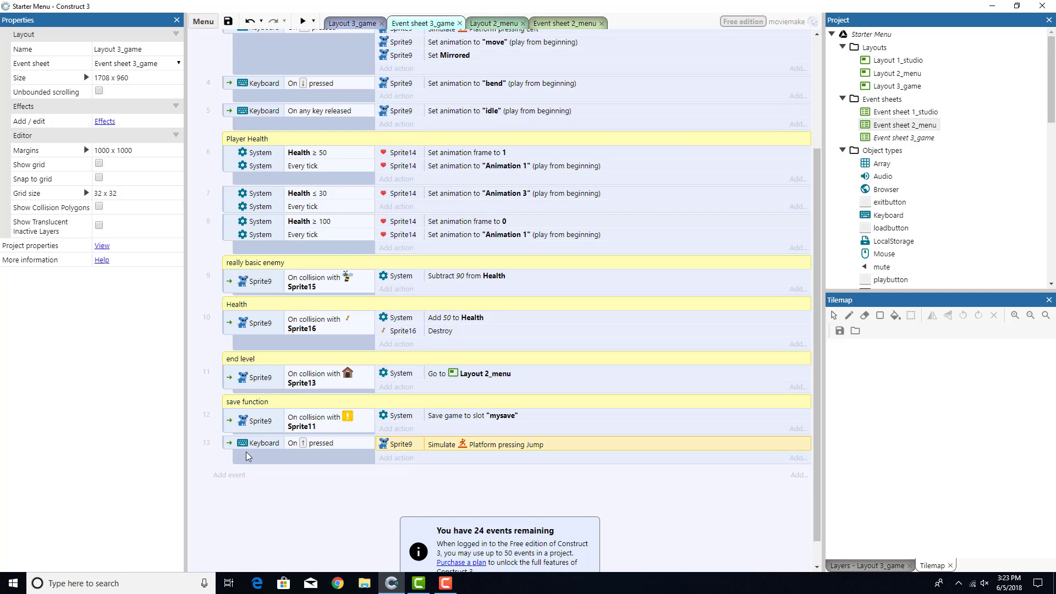
pyautogui.click(248, 449)
pyautogui.press('Delete')
pyautogui.scroll(3, 248, 457)
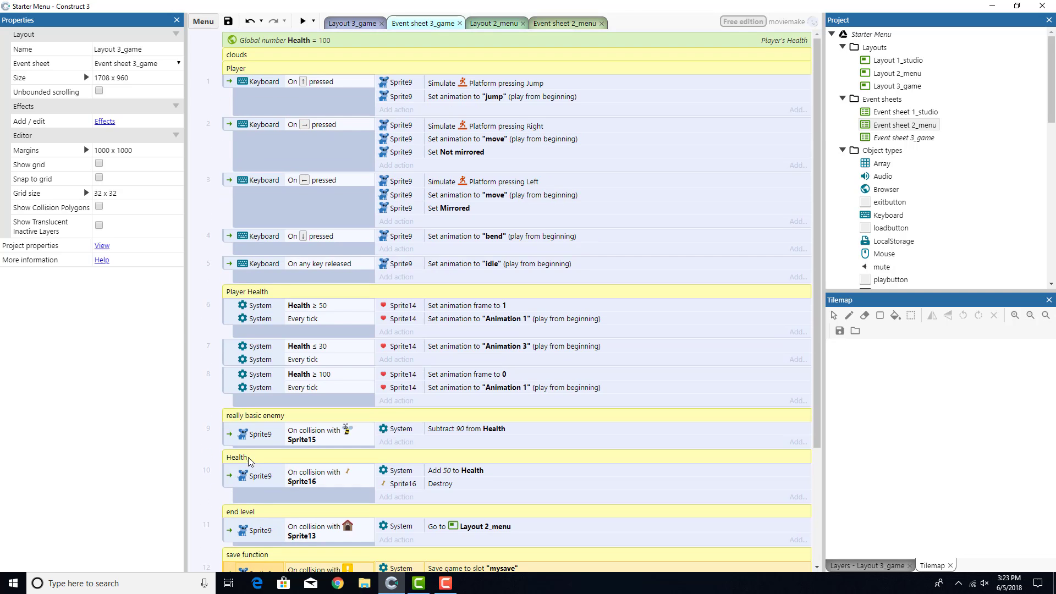
pyautogui.click(297, 90)
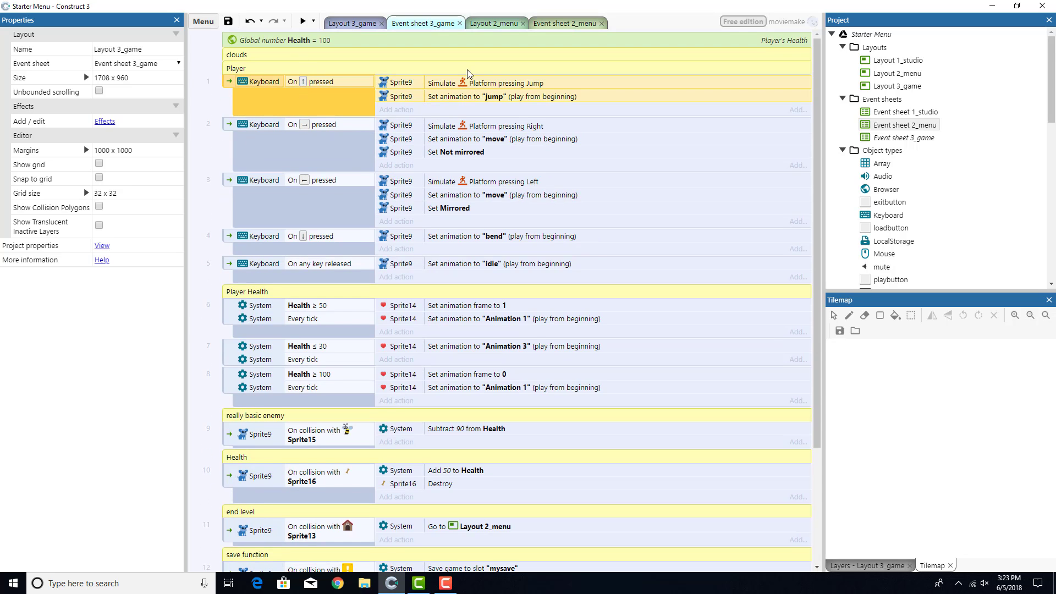
pyautogui.click(457, 85)
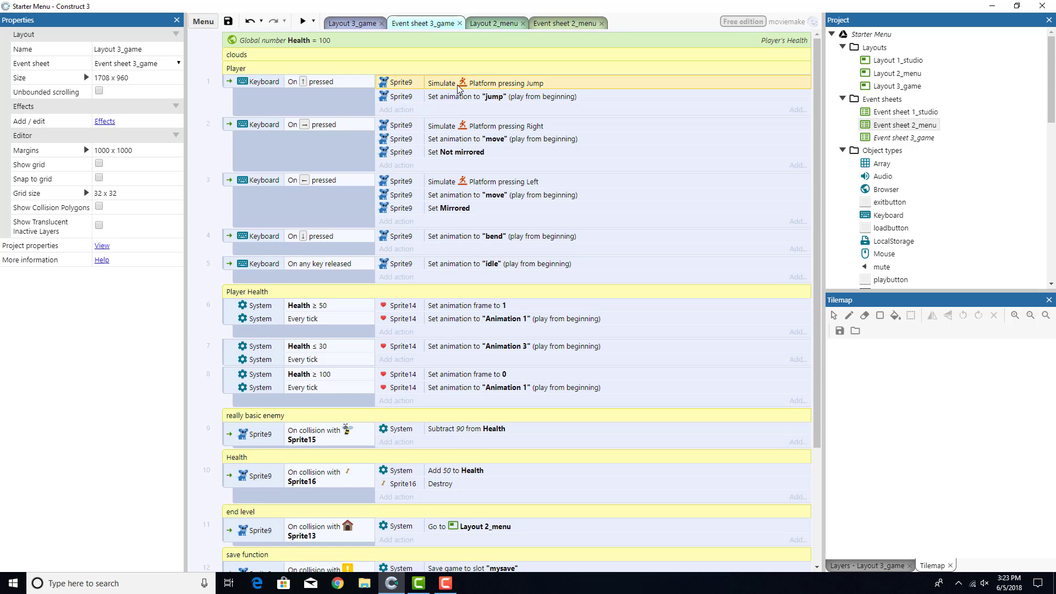
pyautogui.click(532, 103)
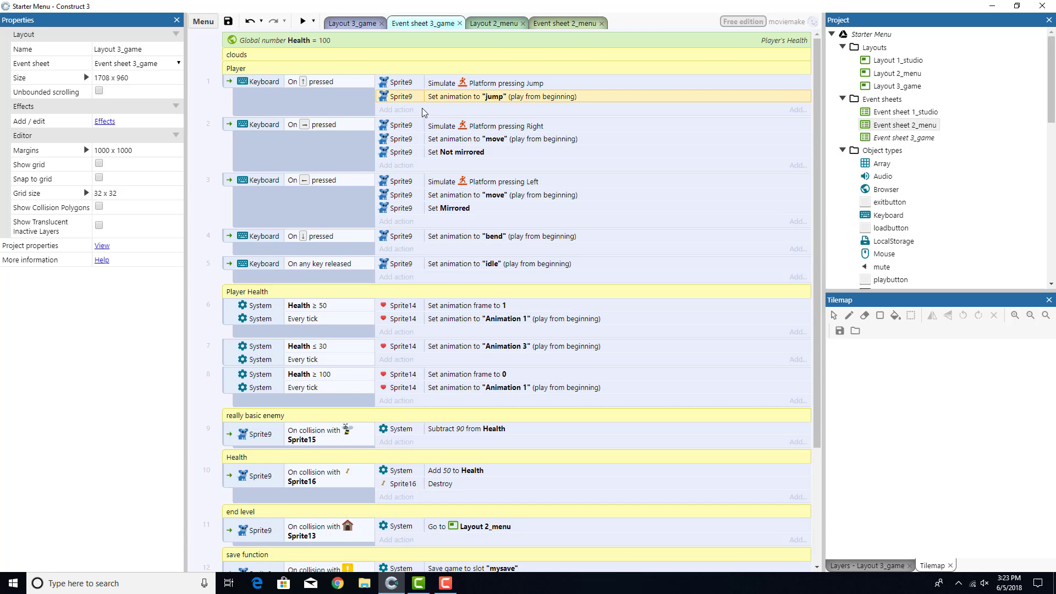
pyautogui.click(408, 109)
pyautogui.scroll(-2, 536, 300)
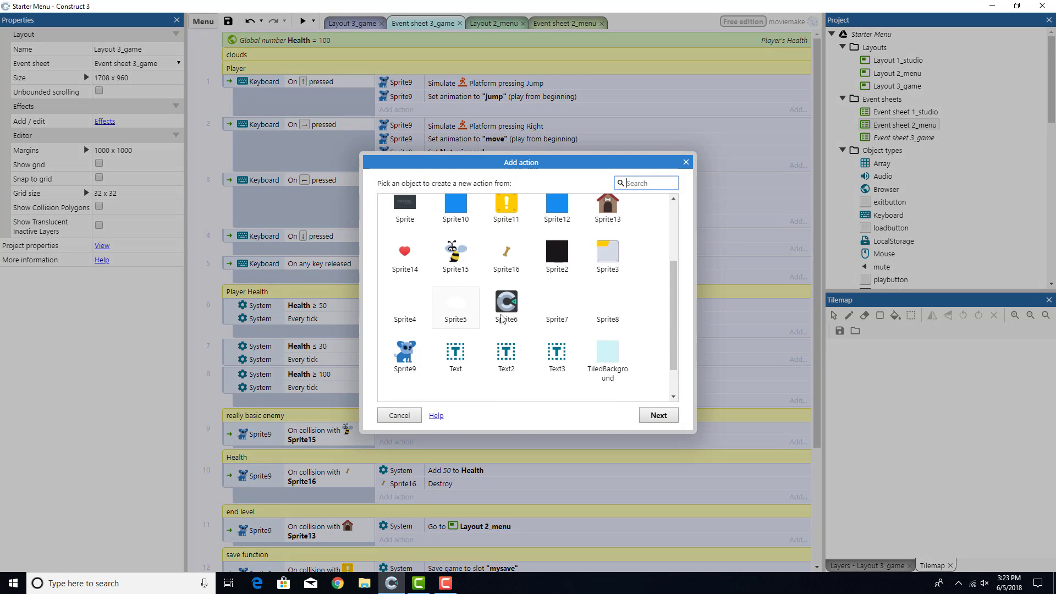
pyautogui.doubleClick(404, 357)
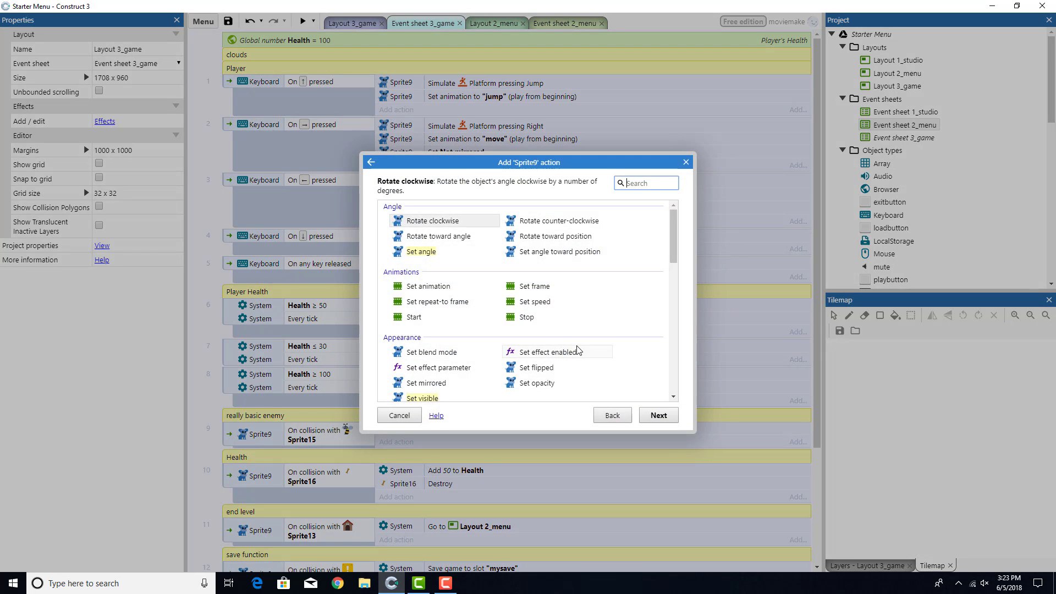
pyautogui.scroll(-5, 528, 360)
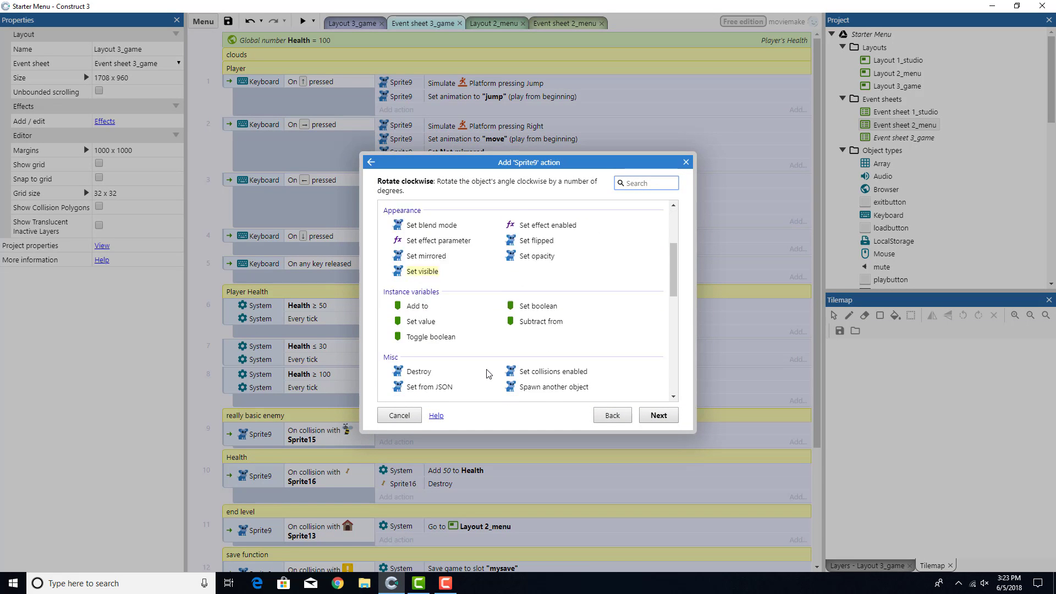
pyautogui.scroll(-1, 494, 363)
pyautogui.scroll(4, 514, 309)
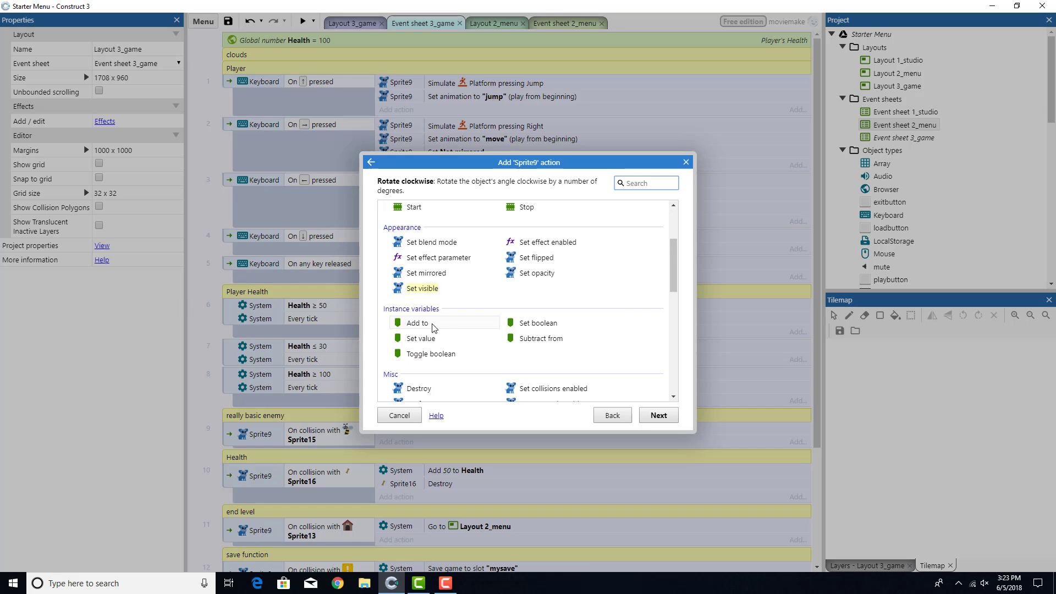
pyautogui.scroll(2, 514, 309)
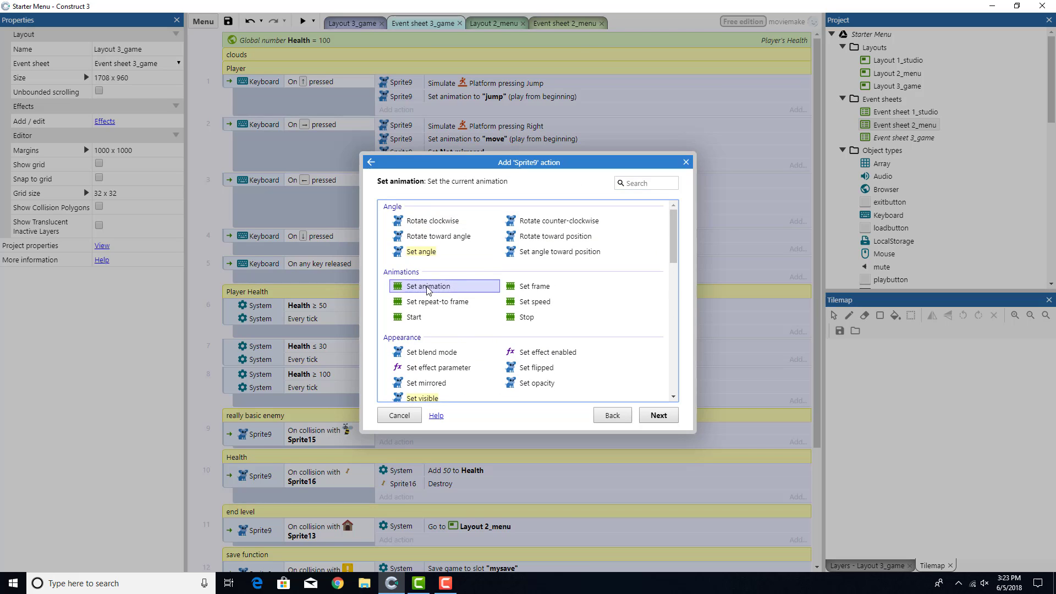
pyautogui.doubleClick(427, 286)
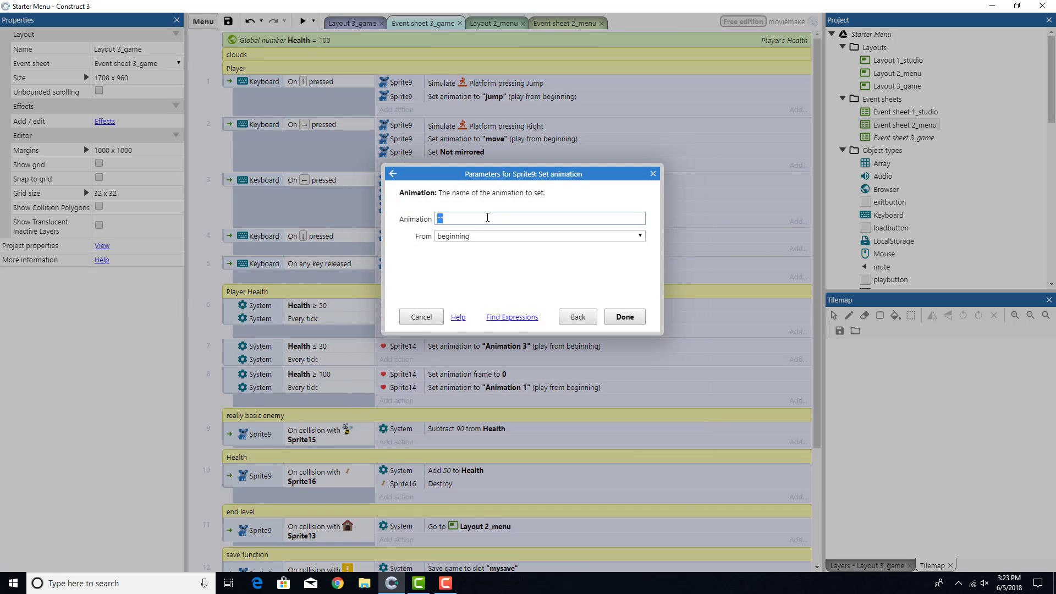
pyautogui.write('"')
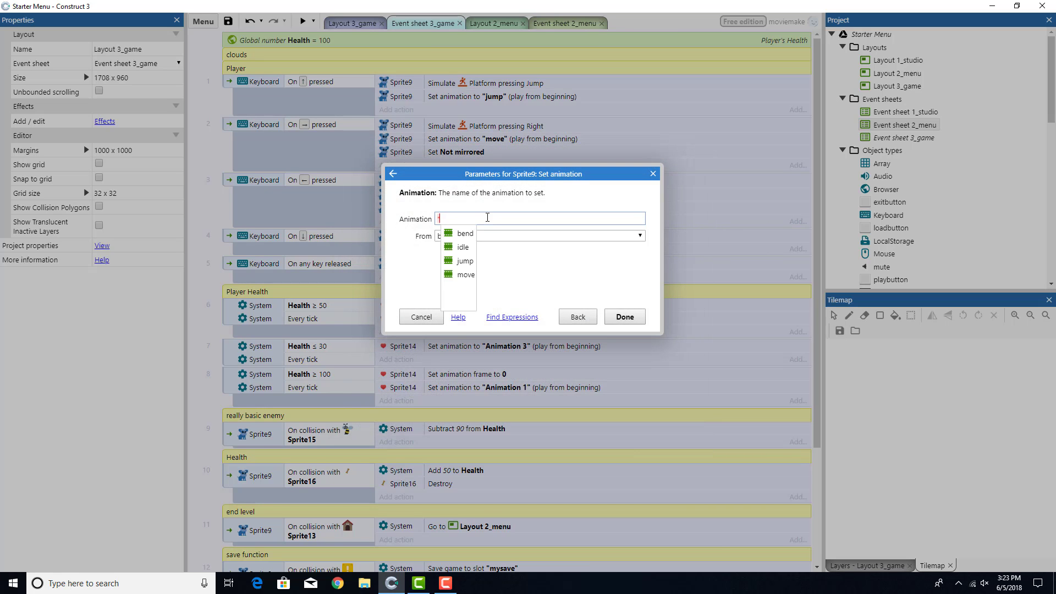
pyautogui.click(464, 261)
pyautogui.click(624, 316)
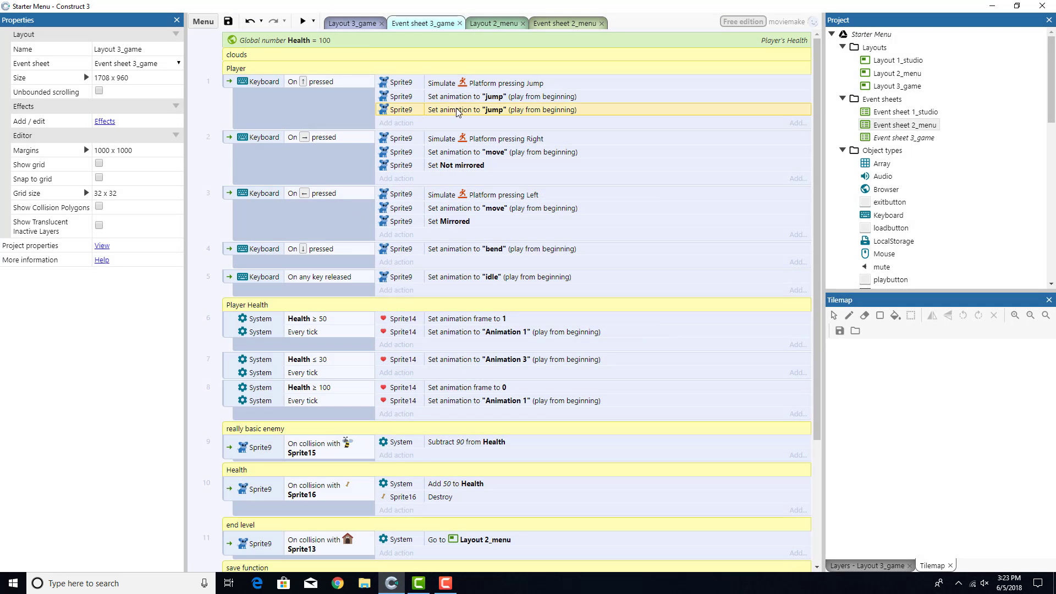
pyautogui.press('Delete')
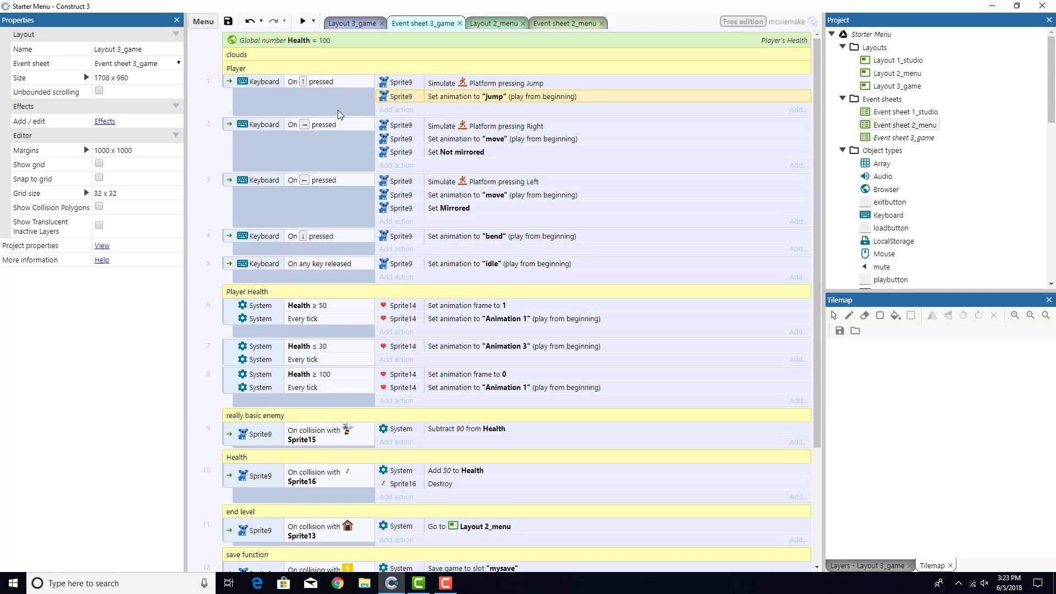
pyautogui.click(316, 157)
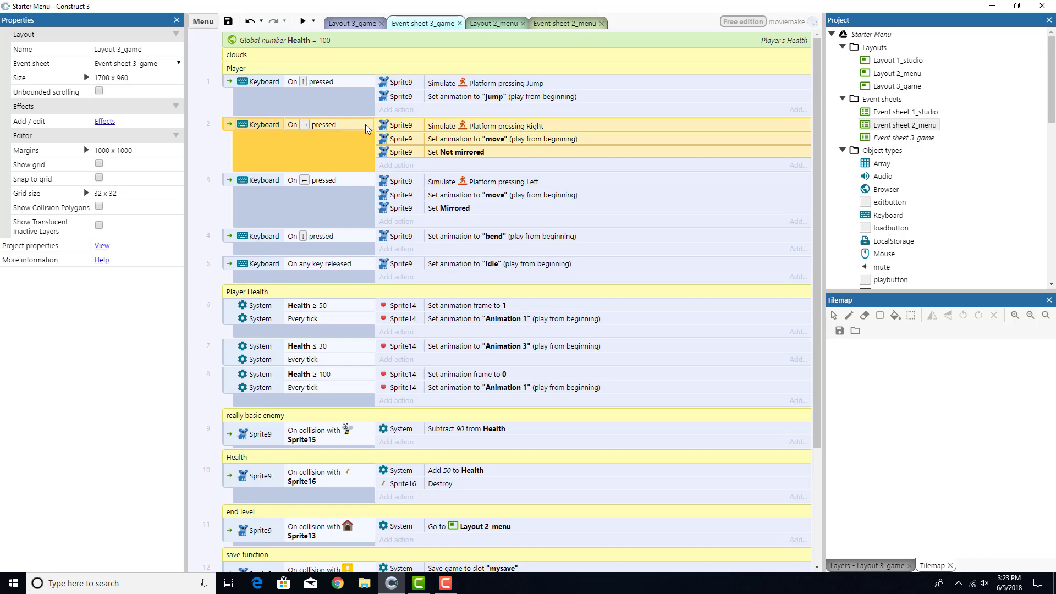
pyautogui.click(458, 127)
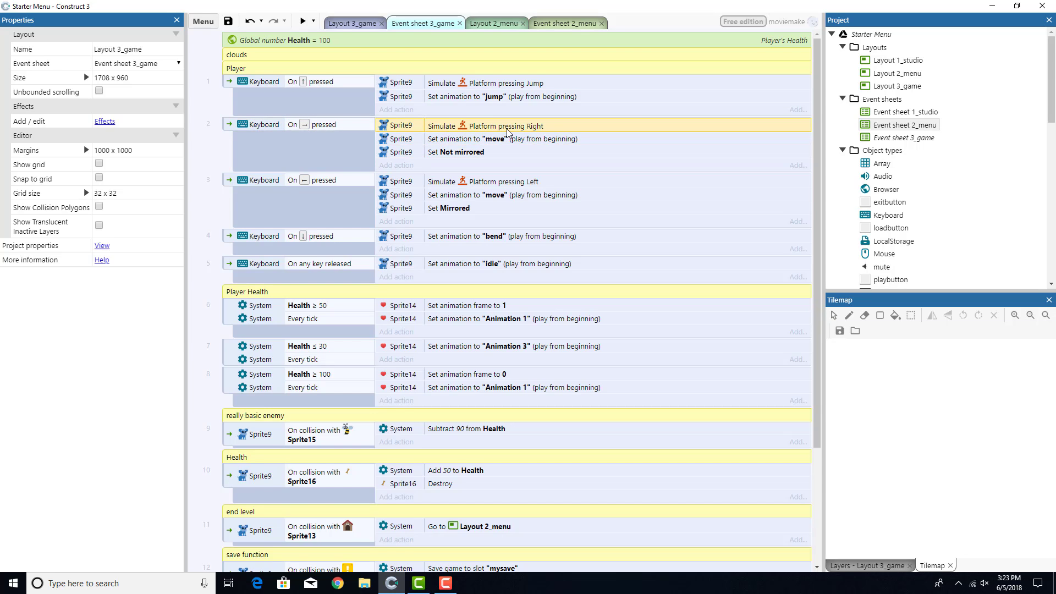
pyautogui.click(465, 138)
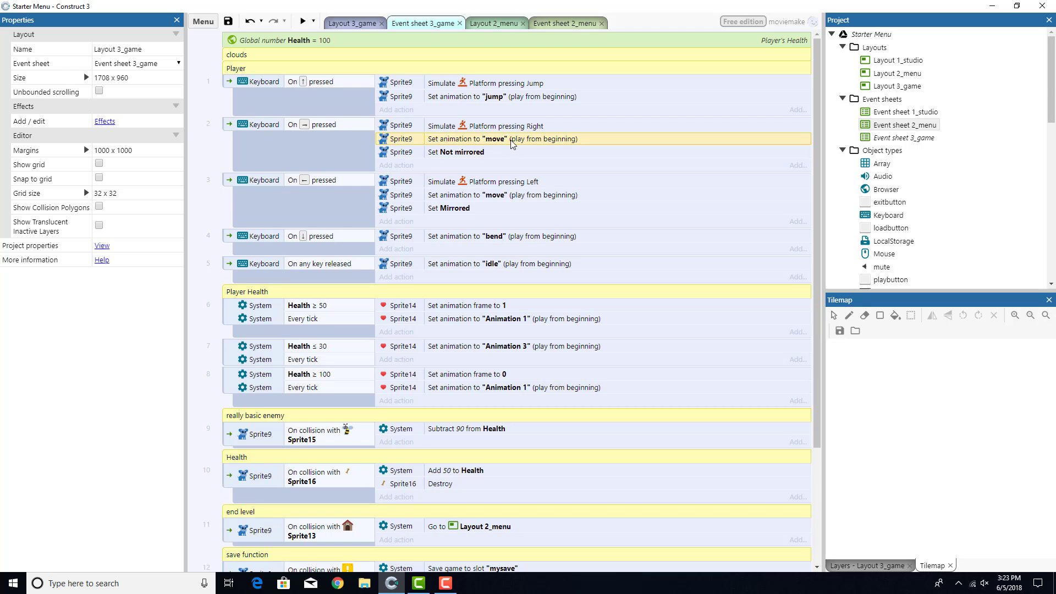
pyautogui.click(471, 154)
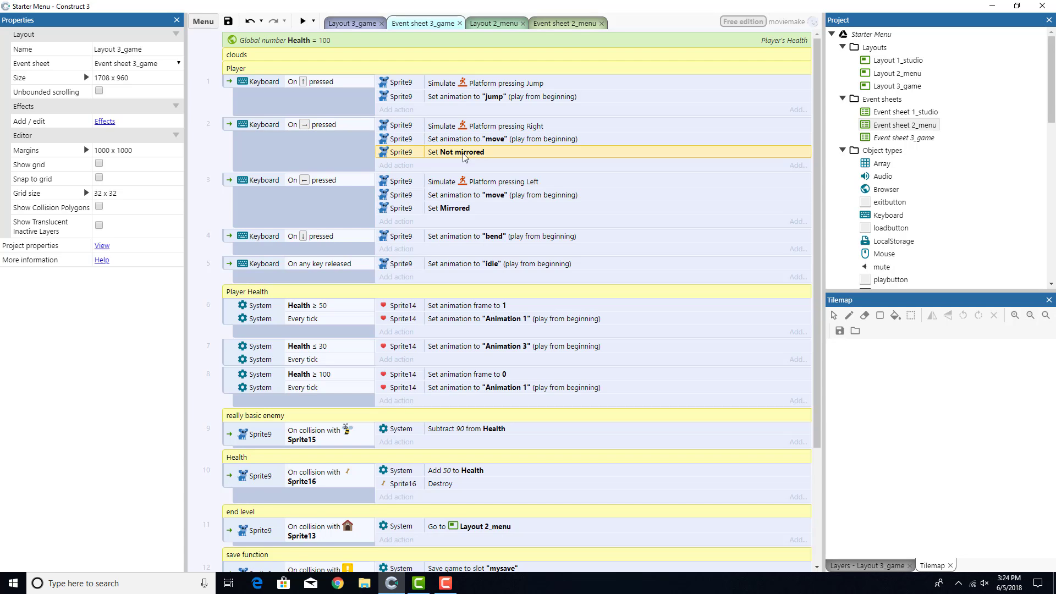
pyautogui.click(308, 218)
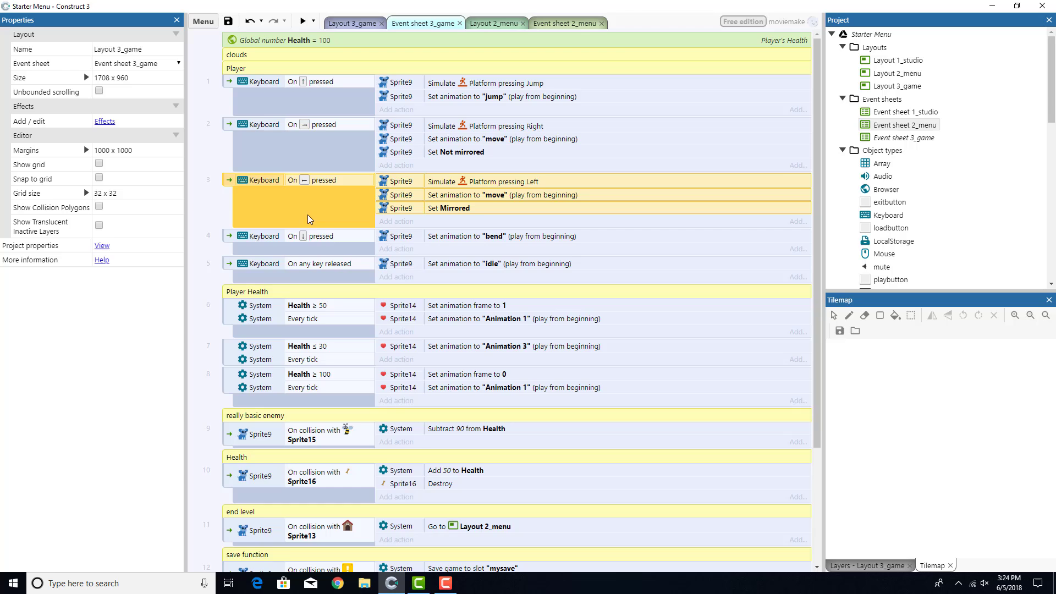
pyautogui.click(448, 181)
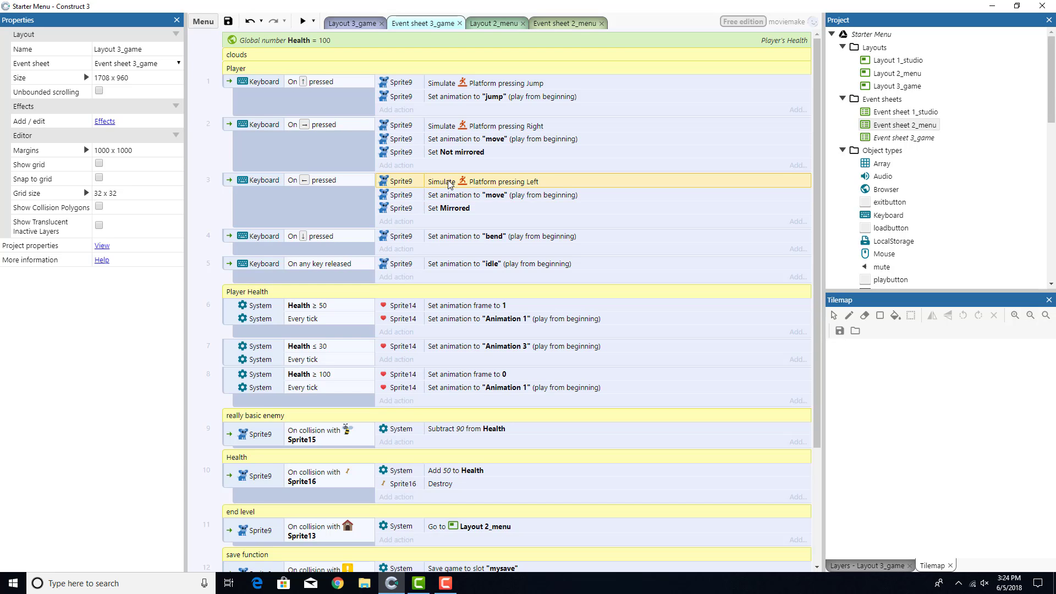
pyautogui.click(510, 196)
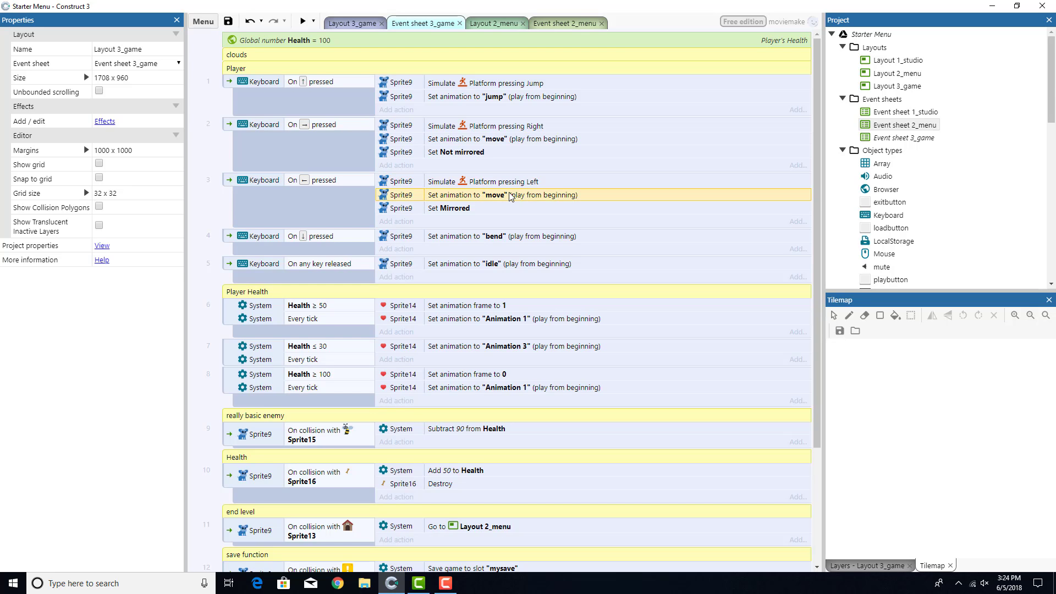
pyautogui.click(456, 212)
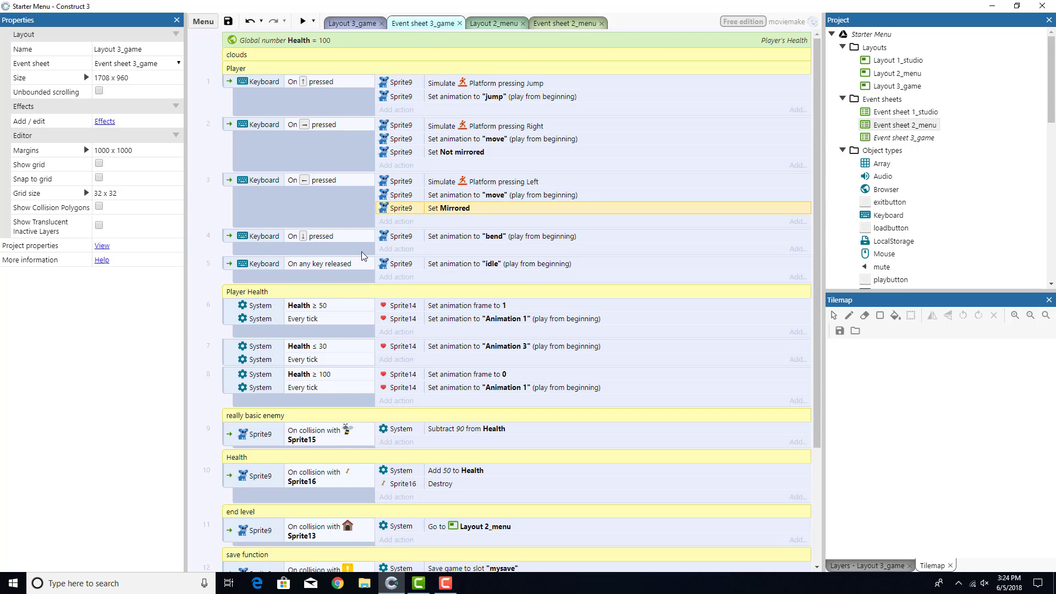
pyautogui.click(345, 249)
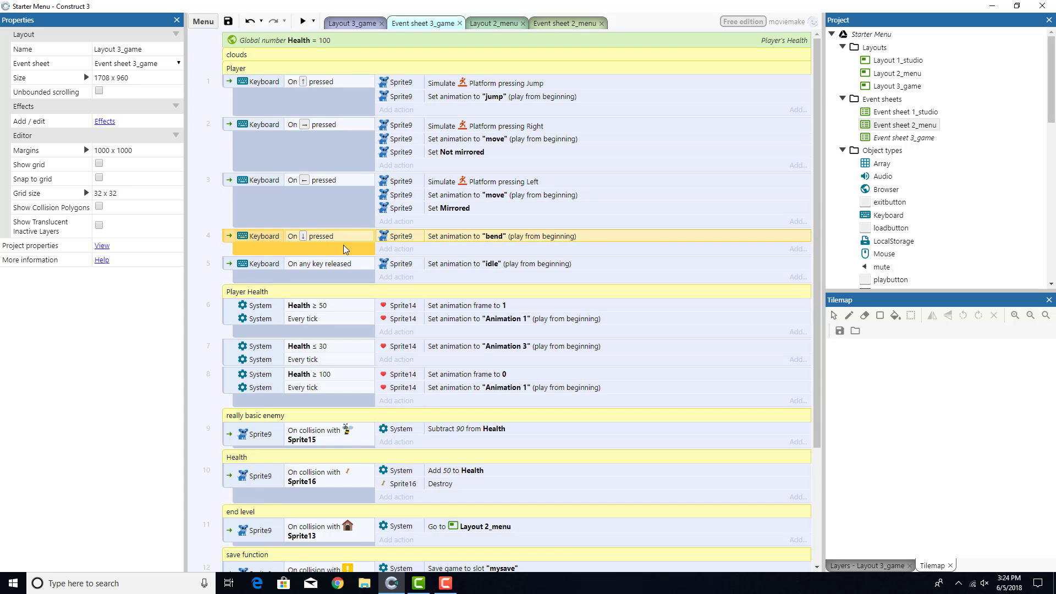
pyautogui.click(494, 239)
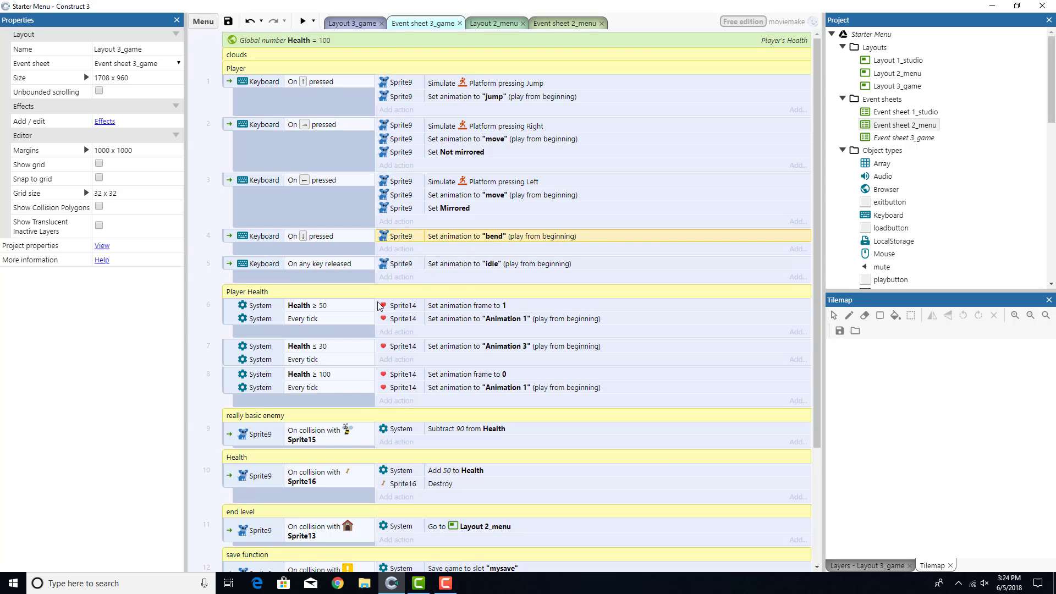
pyautogui.click(266, 265)
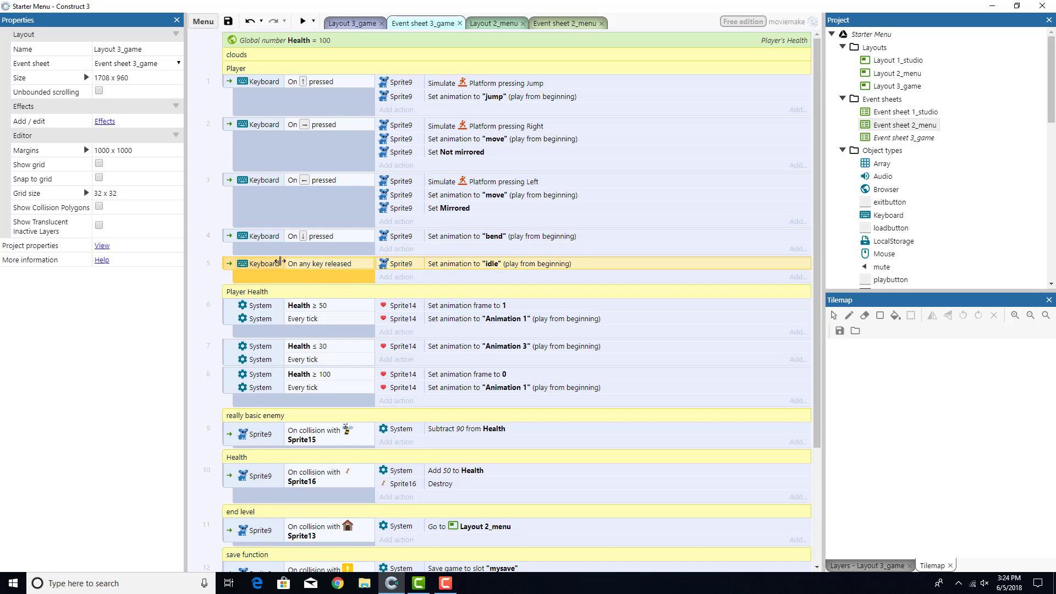
pyautogui.click(512, 265)
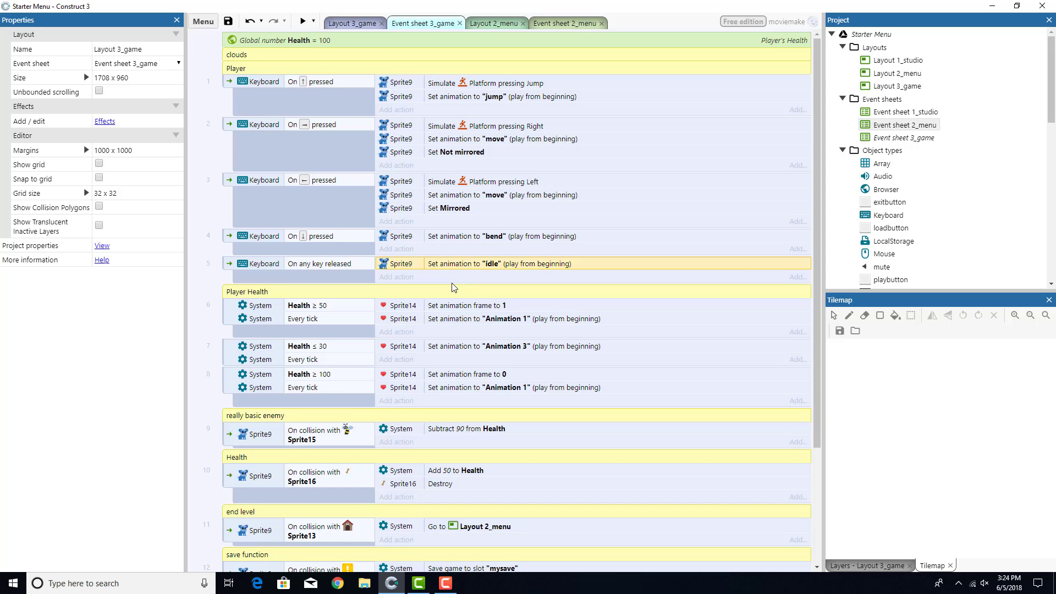
# - Review event 6's Health ≥ 50 comparison without changes and its set-frame-1 action
pyautogui.scroll(-4, 454, 288)
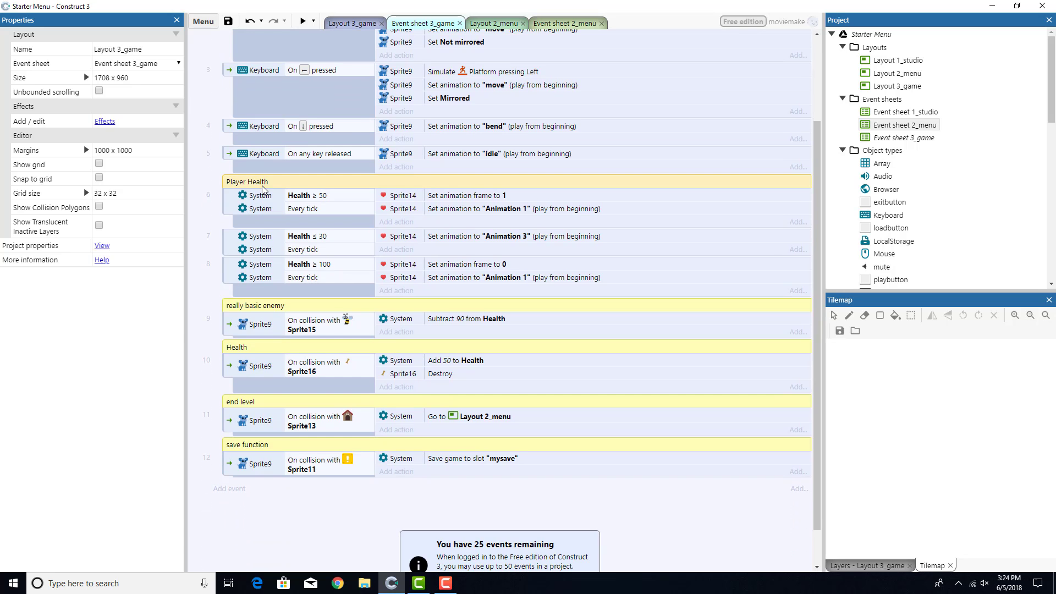
pyautogui.scroll(4, 343, 216)
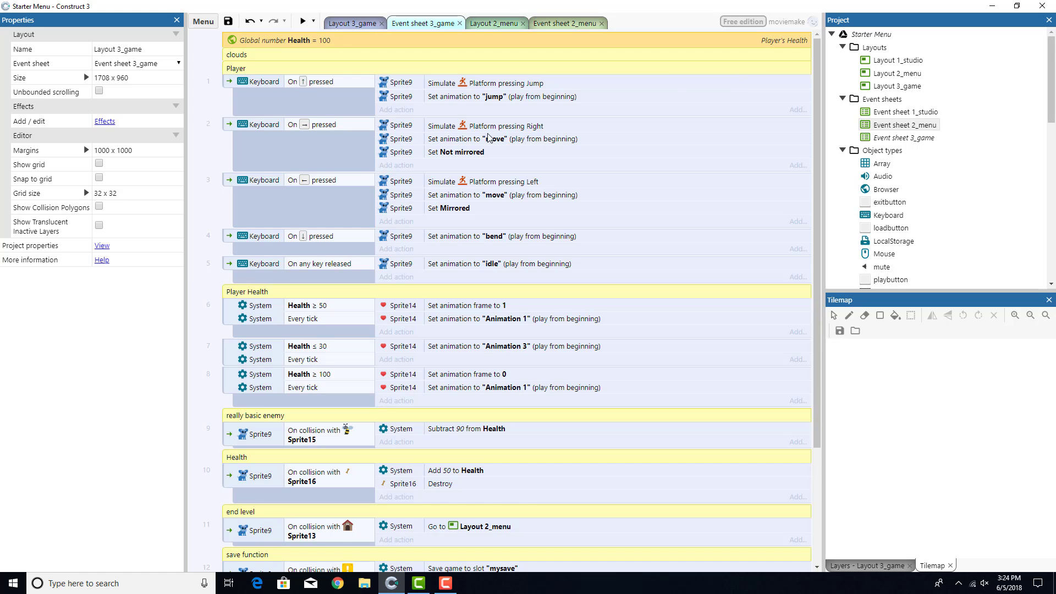
pyautogui.click(297, 308)
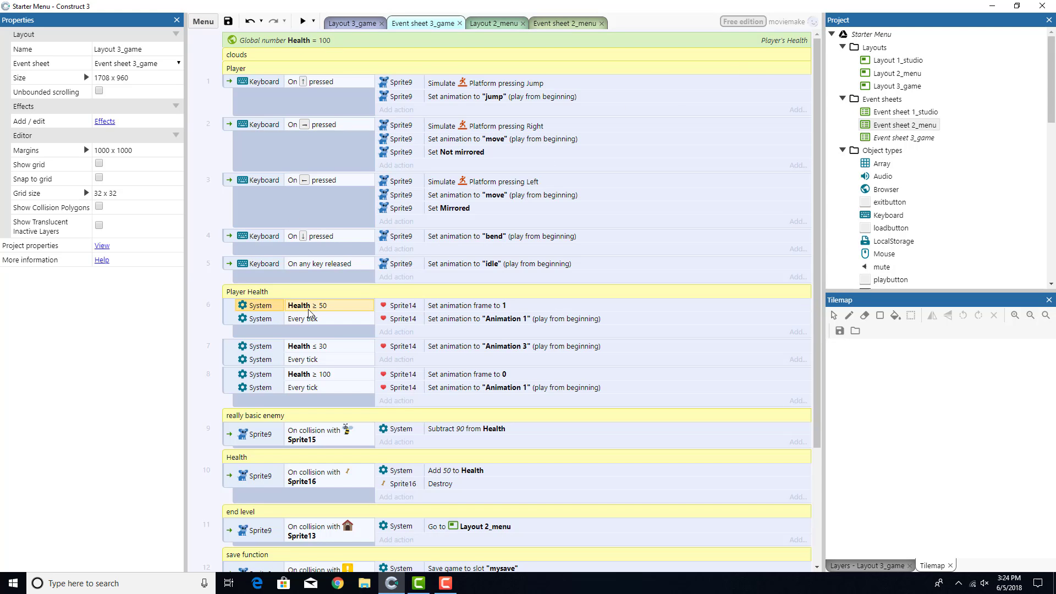
pyautogui.doubleClick(310, 313)
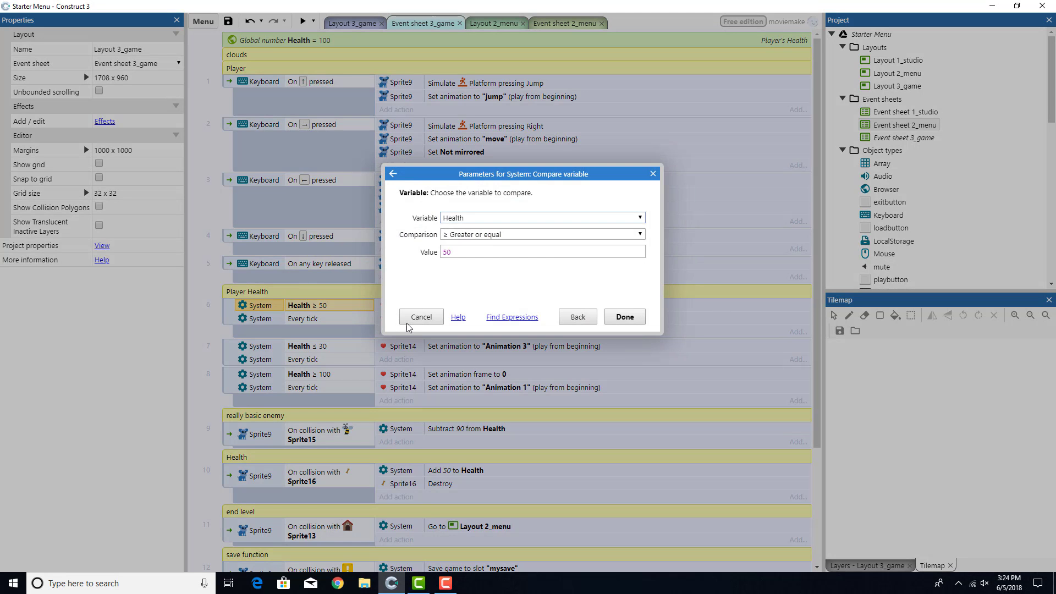
pyautogui.click(421, 318)
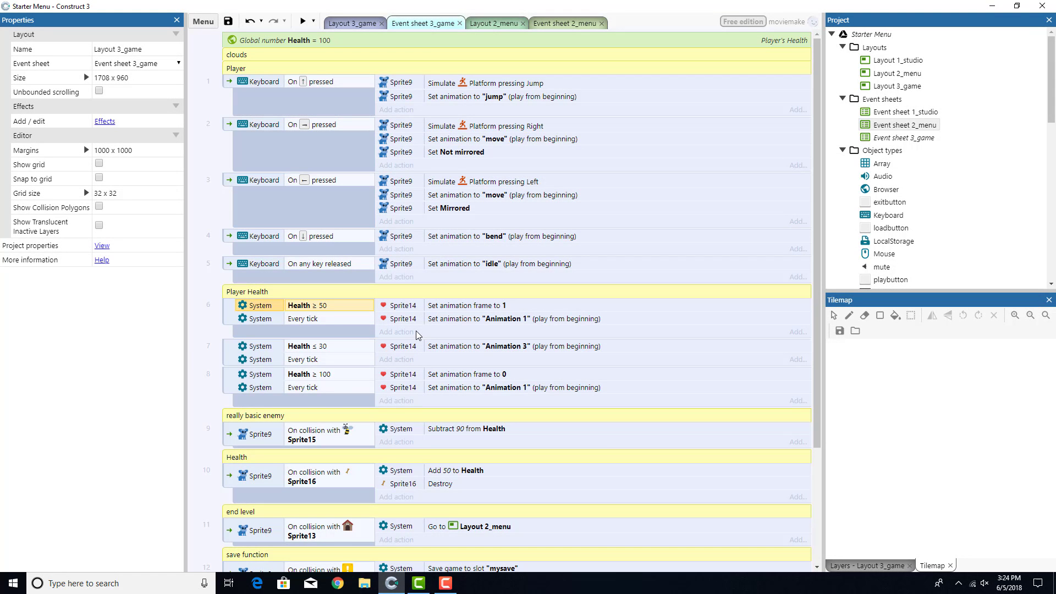
pyautogui.doubleClick(351, 298)
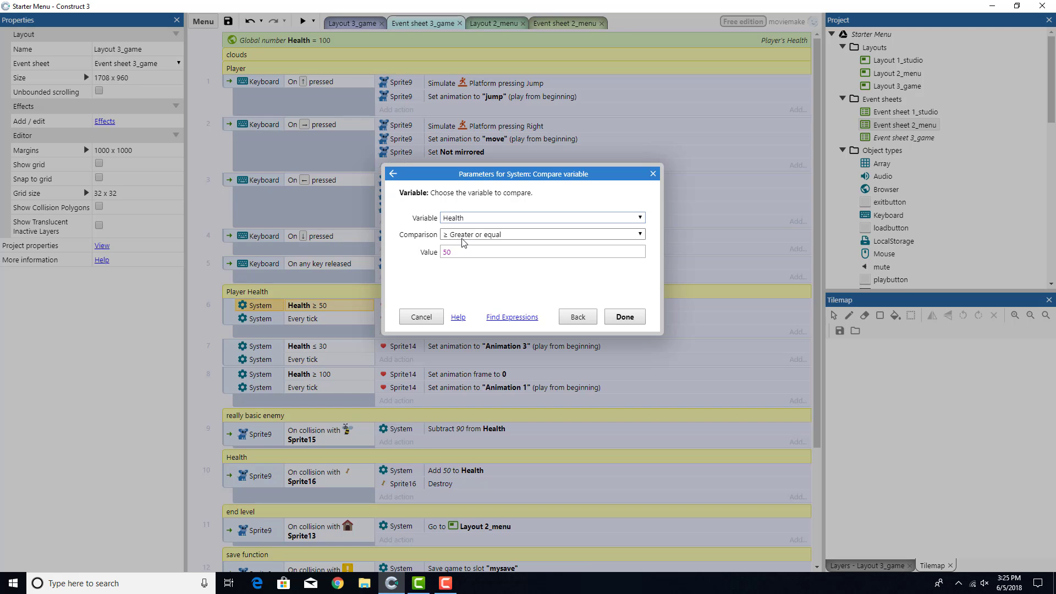
pyautogui.click(429, 316)
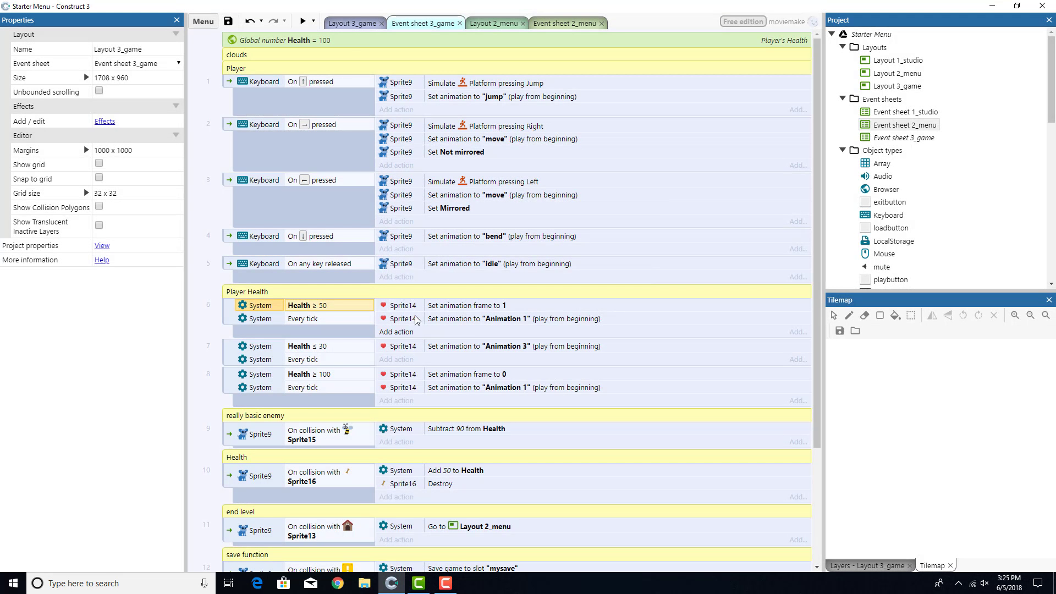
pyautogui.click(463, 310)
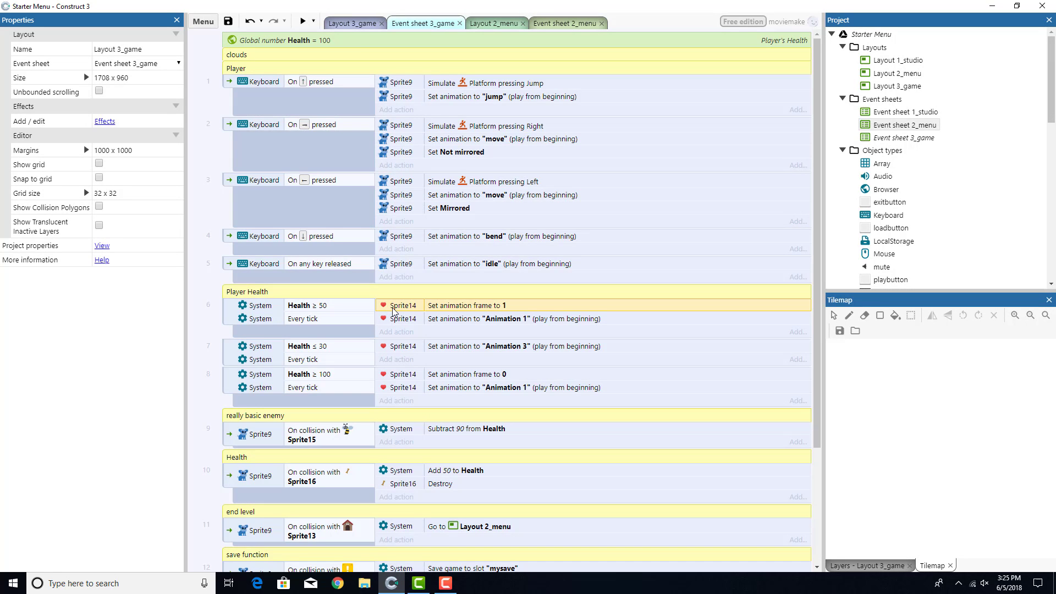
# - Select the heart sprite Sprite14 in Layout 3_game and rename it to Health
pyautogui.click(360, 23)
pyautogui.click(282, 173)
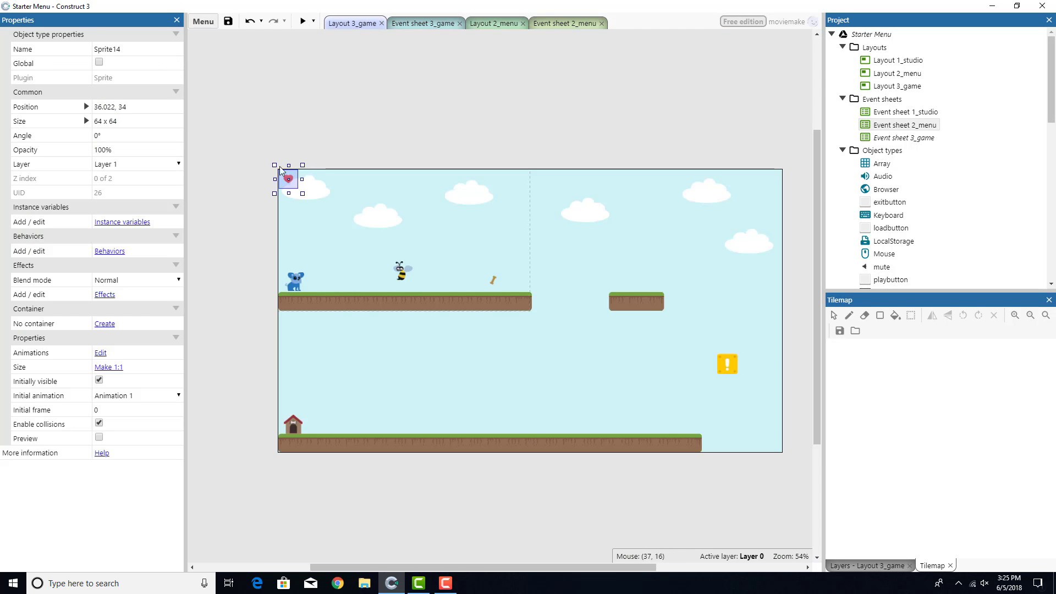
pyautogui.click(141, 49)
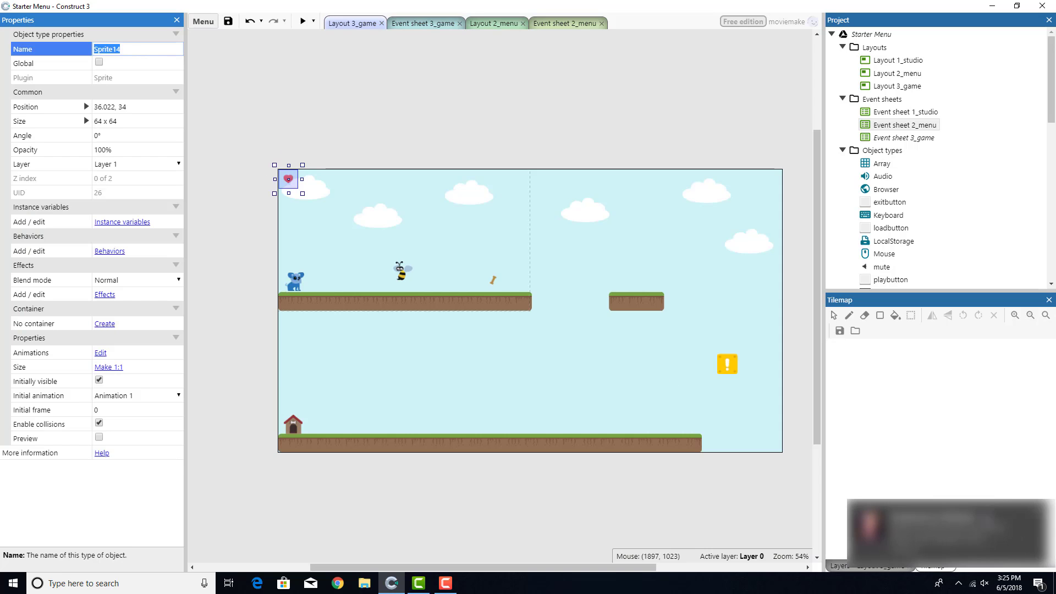
pyautogui.click(139, 49)
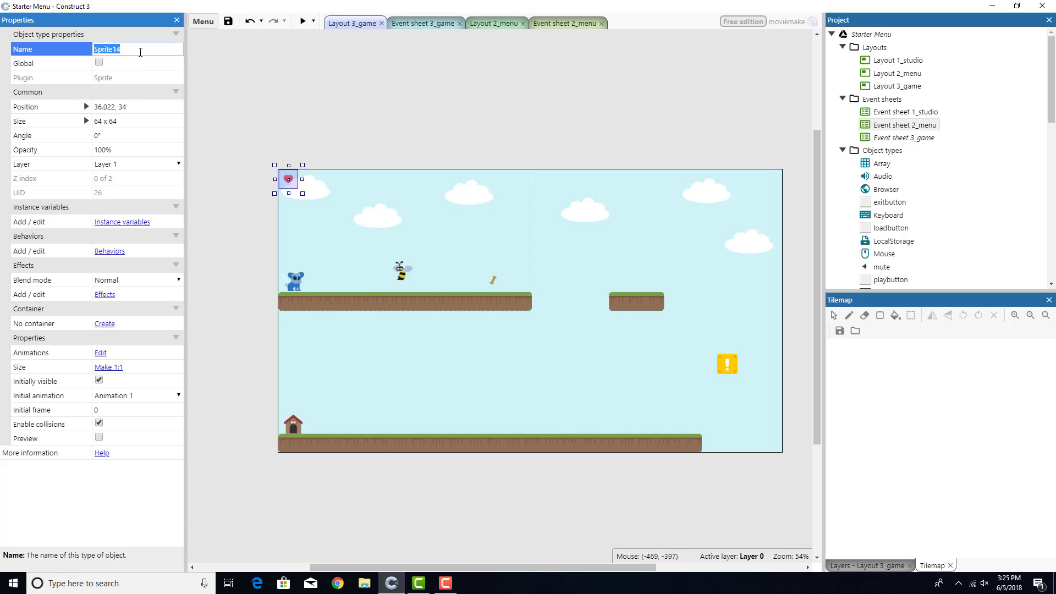
pyautogui.click(130, 49)
pyautogui.doubleClick(131, 49)
pyautogui.write('Health')
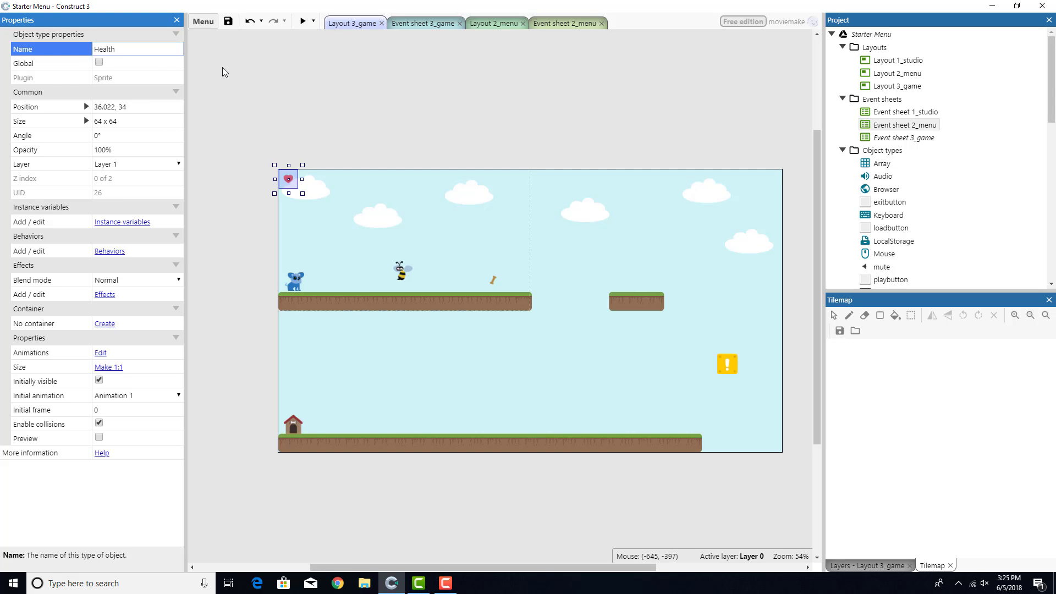
pyautogui.click(222, 71)
pyautogui.doubleClick(288, 179)
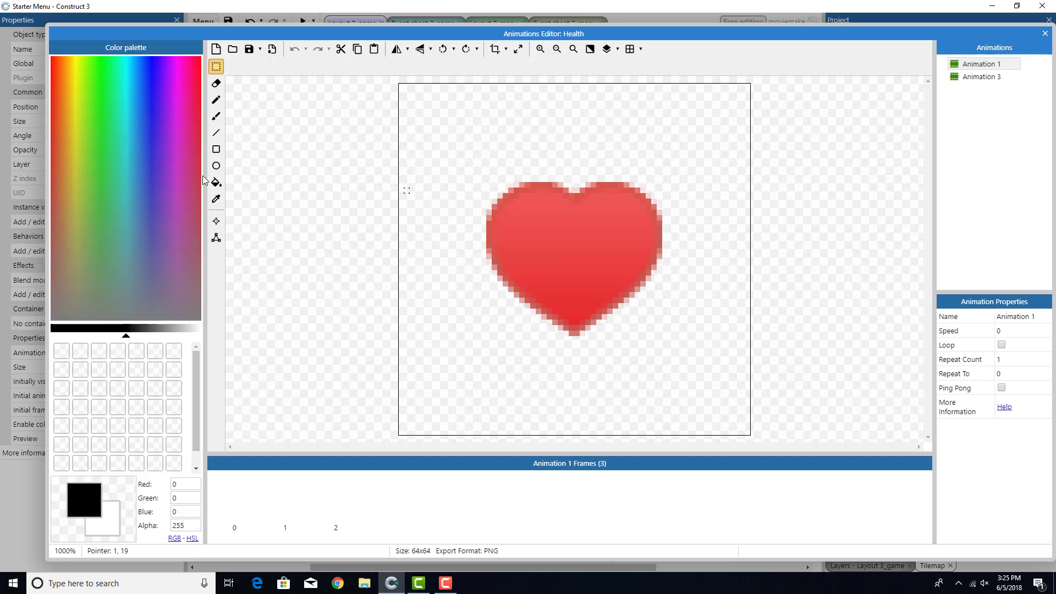
pyautogui.moveTo(611, 32); pyautogui.dragTo(565, 26)
pyautogui.click(185, 505)
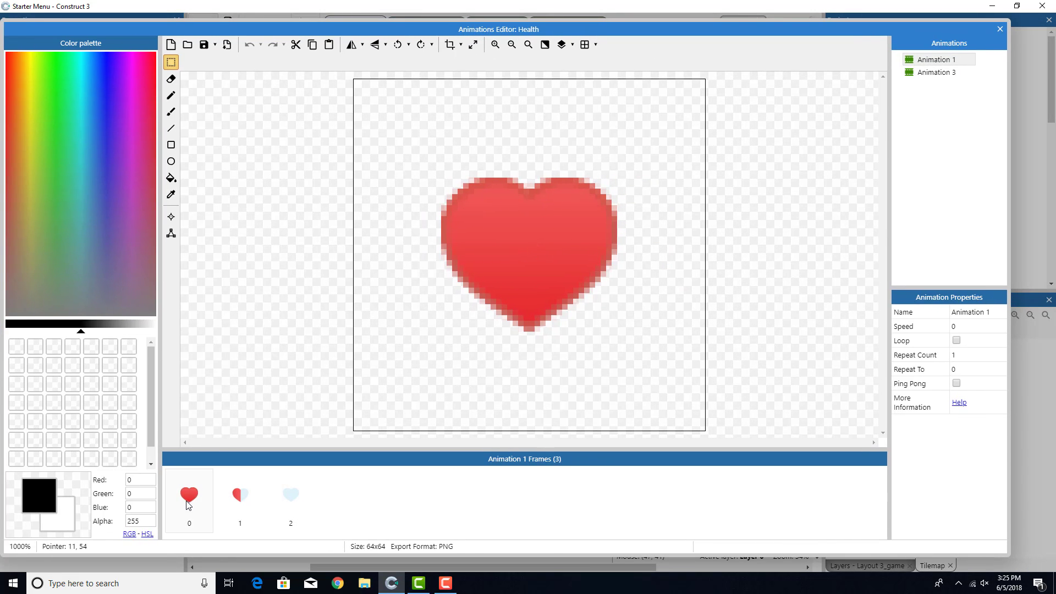
pyautogui.click(239, 498)
pyautogui.click(292, 501)
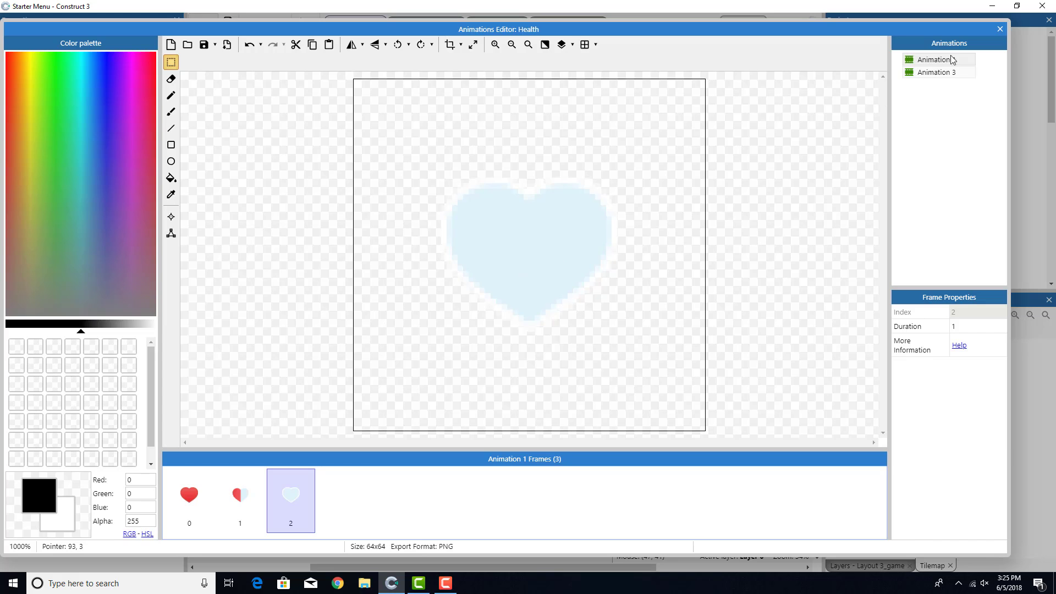
pyautogui.click(946, 73)
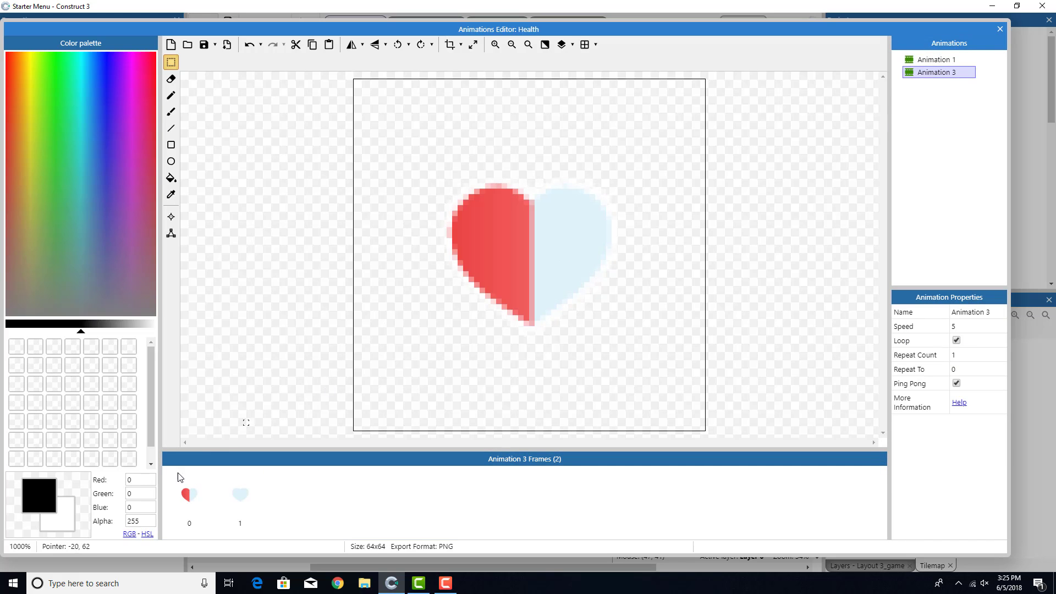
pyautogui.click(192, 505)
pyautogui.click(246, 510)
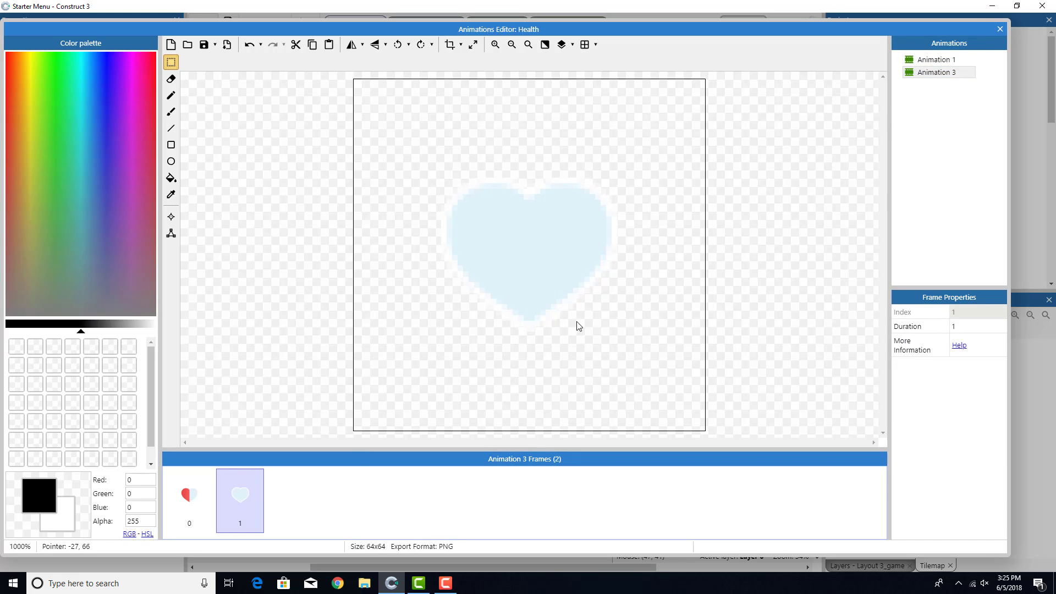
pyautogui.click(998, 31)
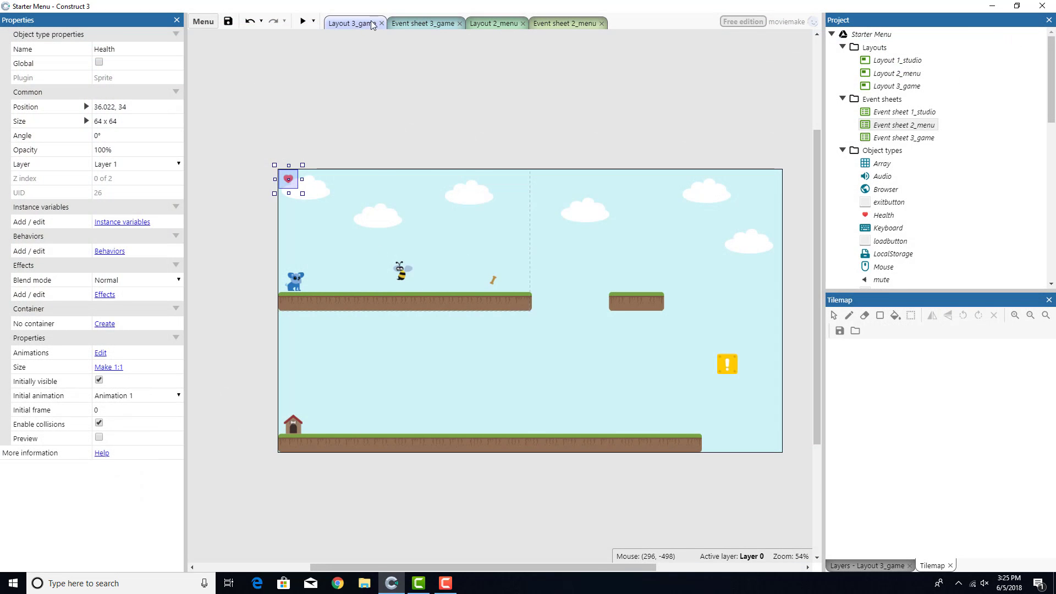
# - Check event 7's Health ≤ 30 comparison and its Animation 3 action
pyautogui.click(403, 24)
pyautogui.scroll(-1, 345, 335)
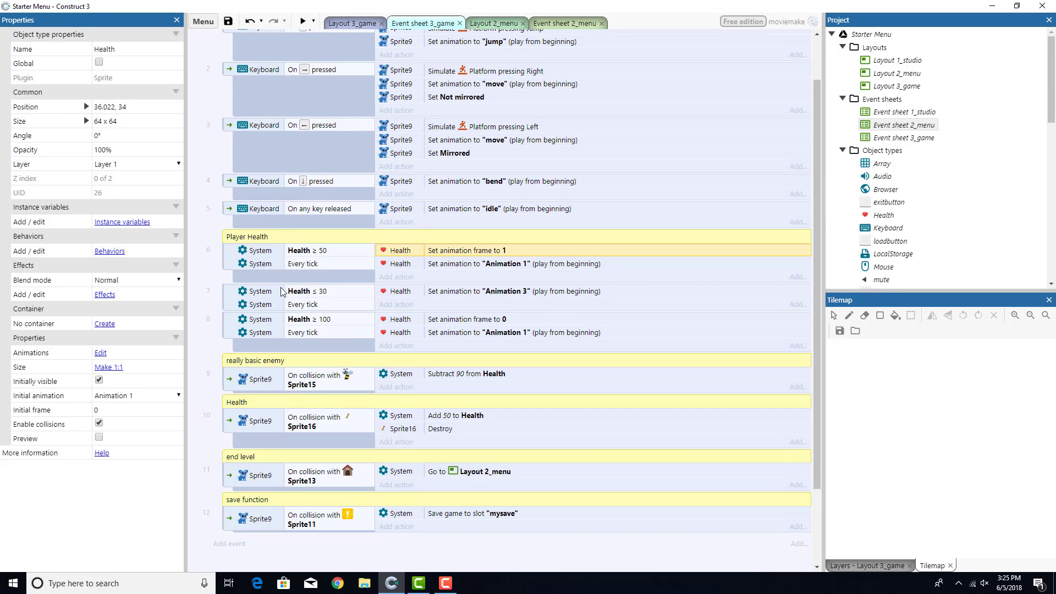
pyautogui.click(324, 263)
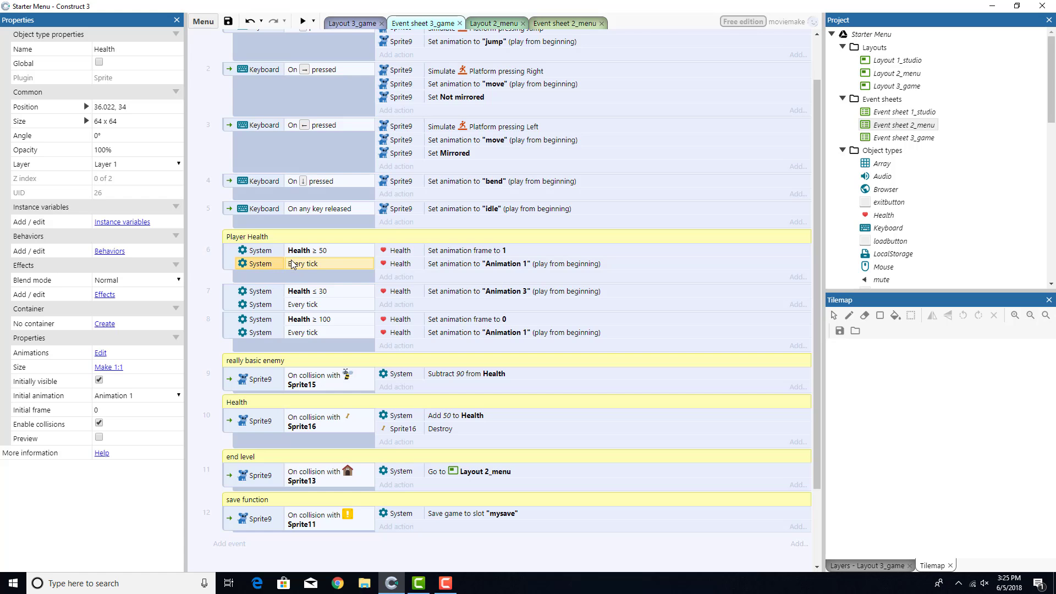
pyautogui.click(319, 293)
pyautogui.doubleClick(300, 293)
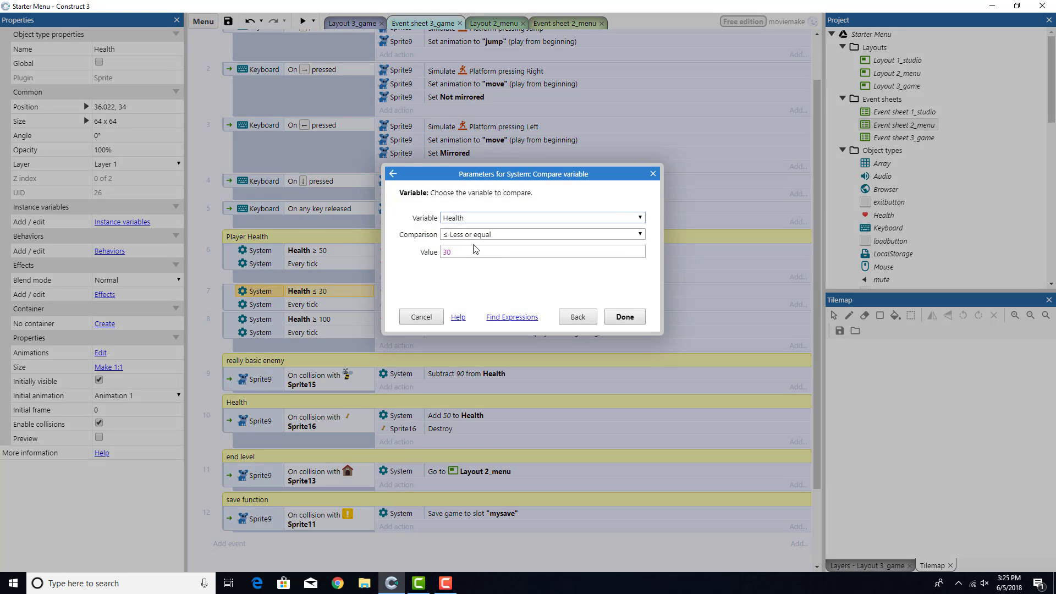
pyautogui.click(625, 319)
pyautogui.click(313, 306)
pyautogui.click(424, 294)
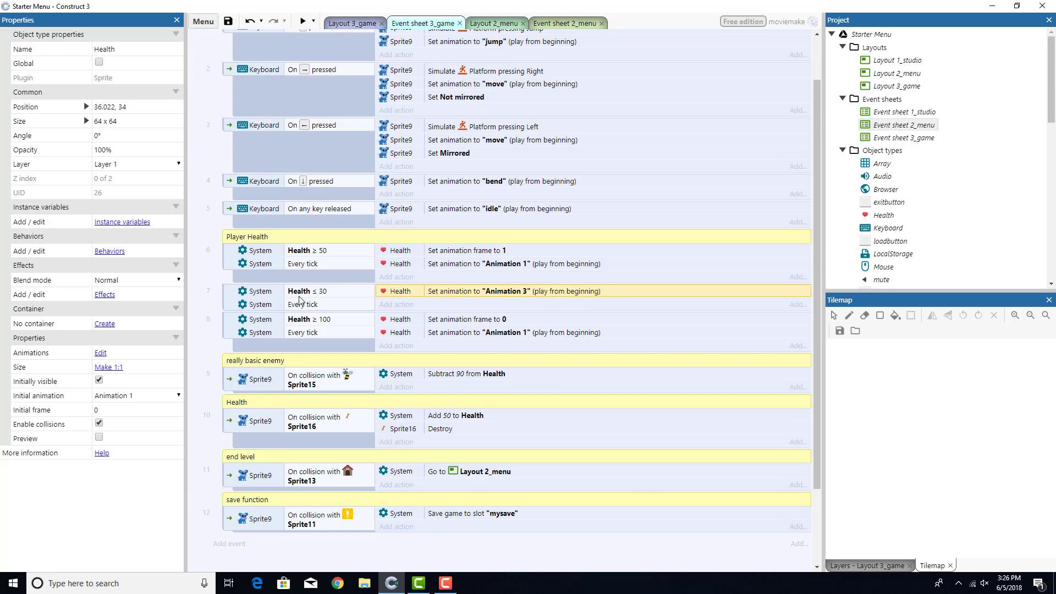
# - Review the Health ≥ 50 and Health ≥ 100 comparisons in events 6 and 8 without changes
pyautogui.click(307, 323)
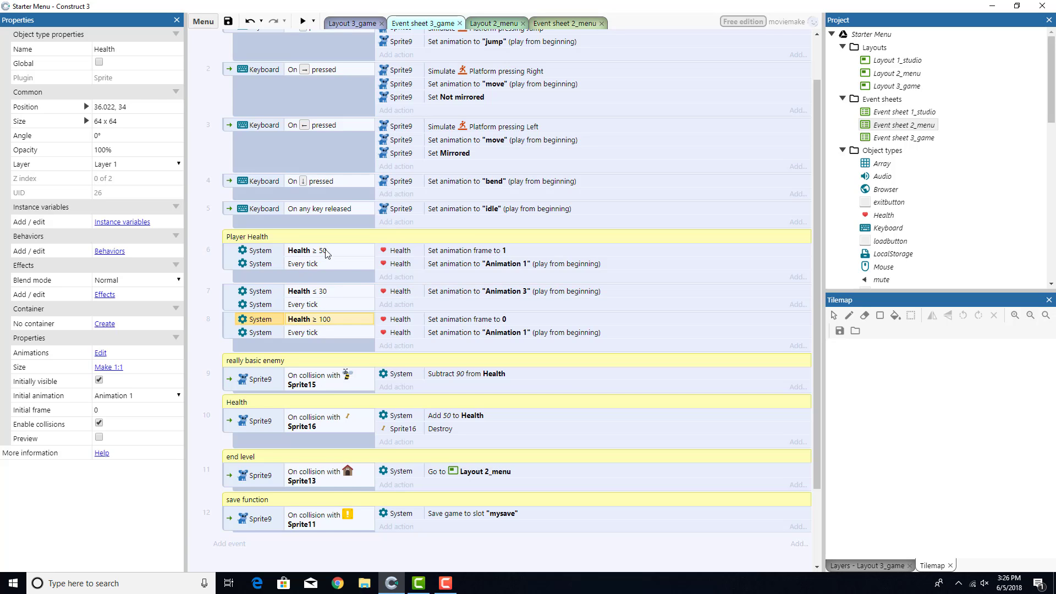
pyautogui.click(317, 251)
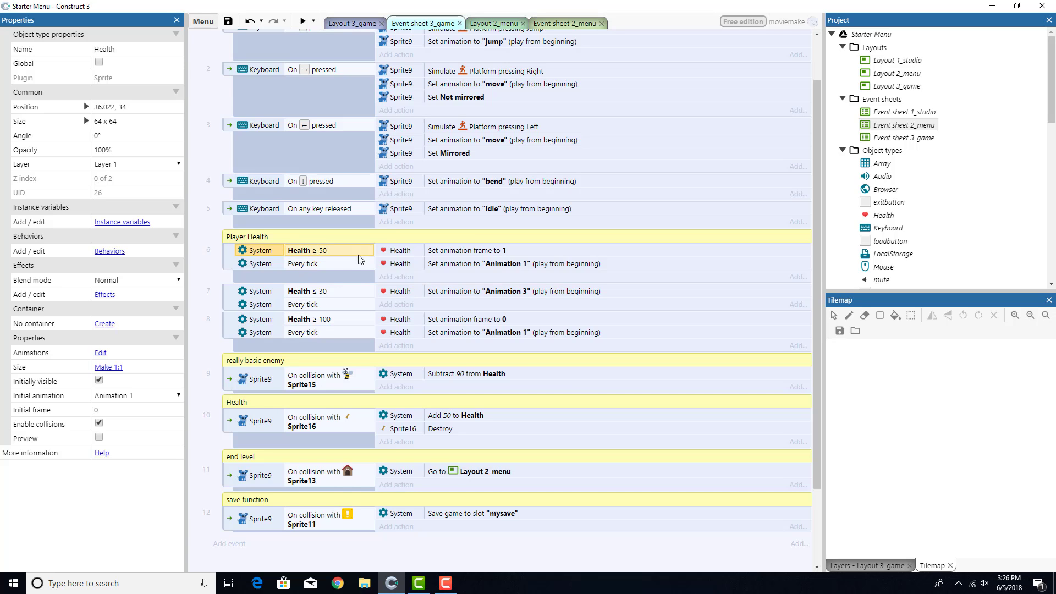
pyautogui.doubleClick(328, 252)
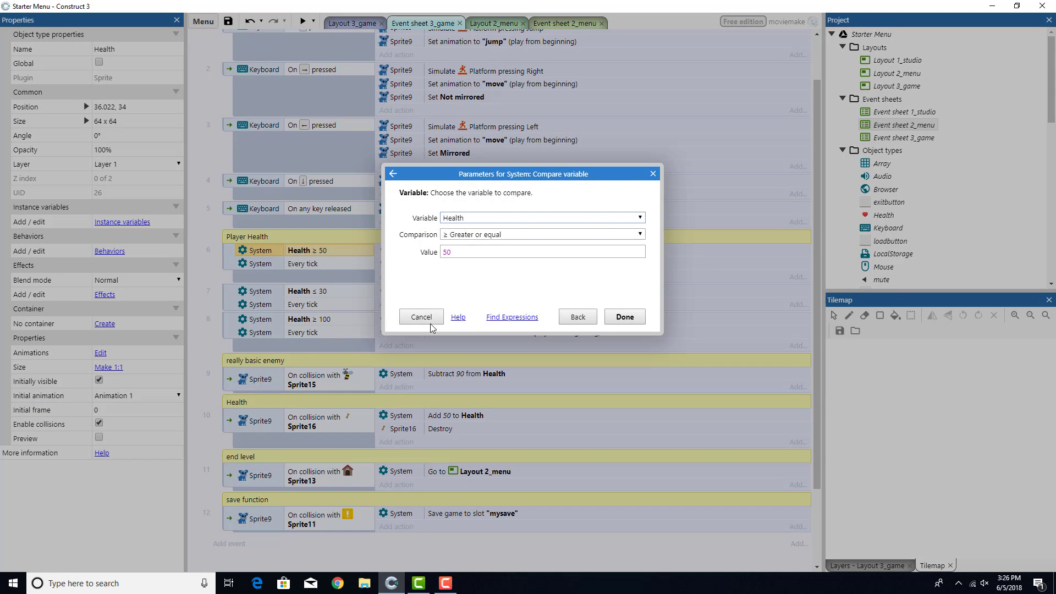
pyautogui.click(420, 445)
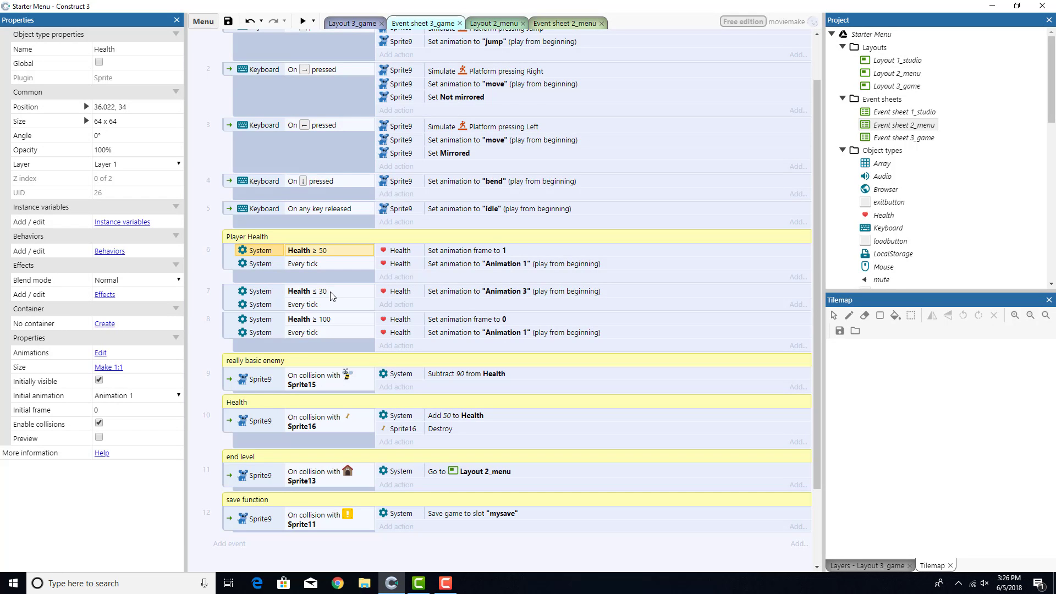
pyautogui.click(306, 324)
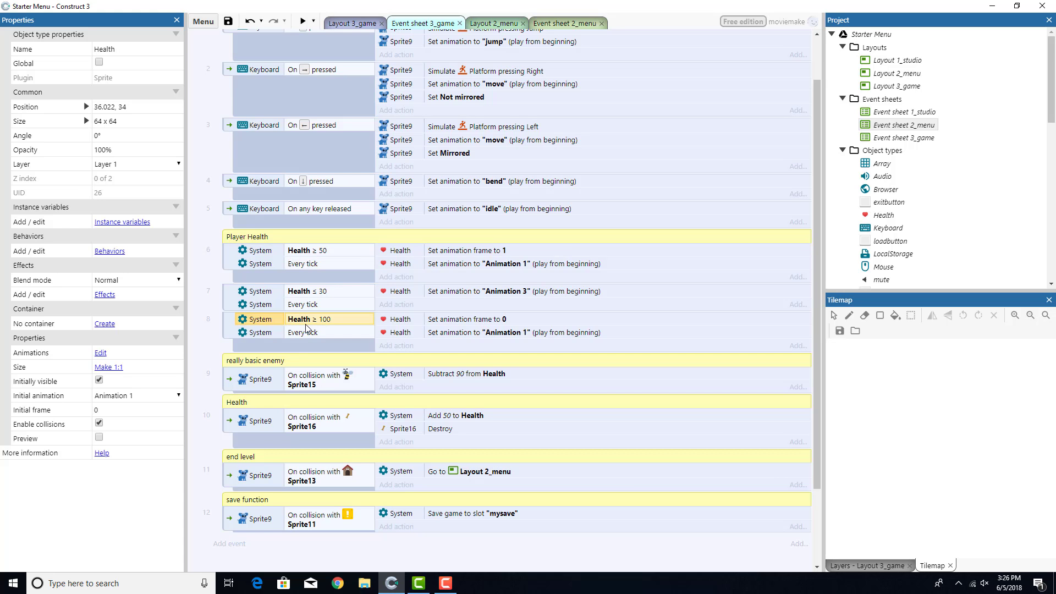
pyautogui.doubleClick(308, 324)
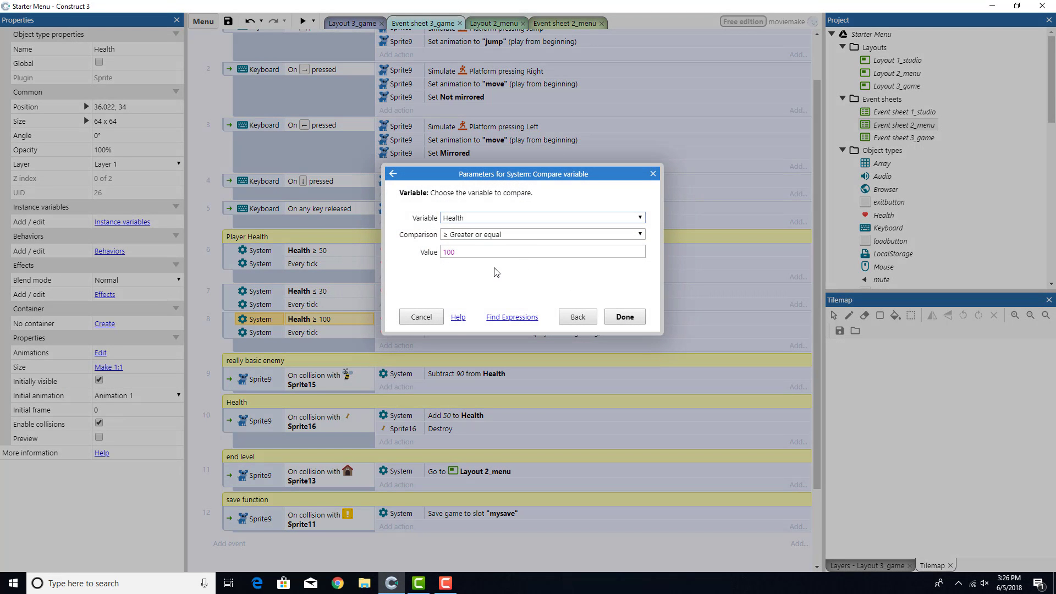
pyautogui.click(417, 316)
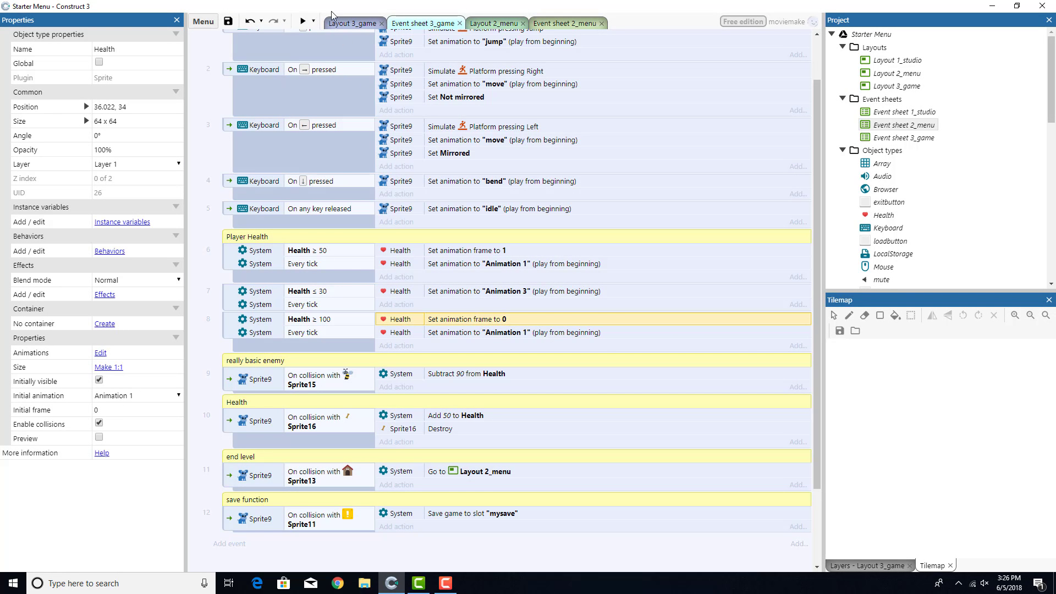
# - Check frame 0 of the heart sprite's Animation 1 in the Animations Editor
pyautogui.click(344, 23)
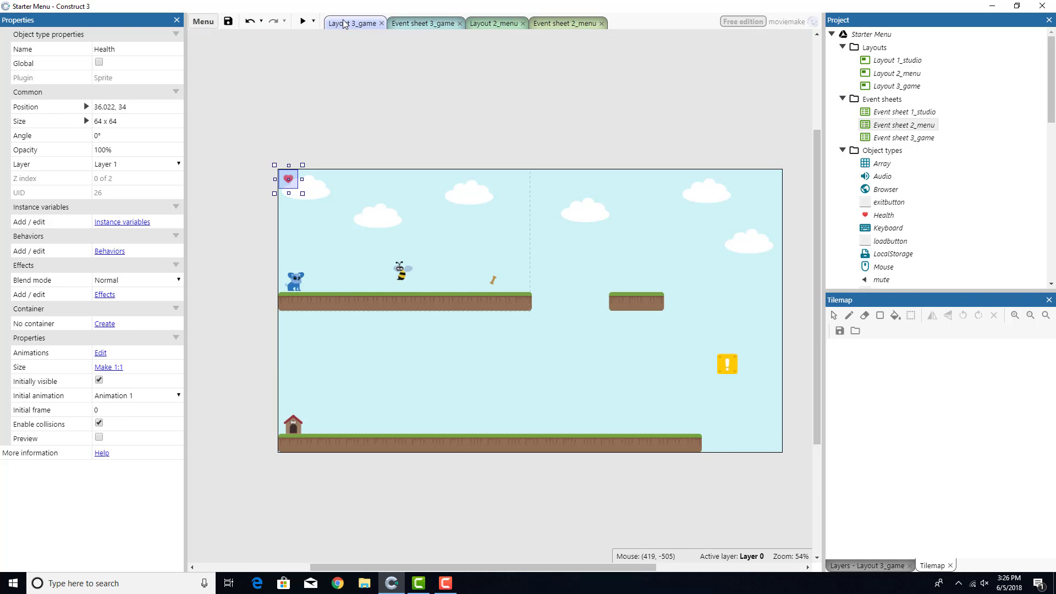
pyautogui.doubleClick(291, 182)
pyautogui.click(188, 507)
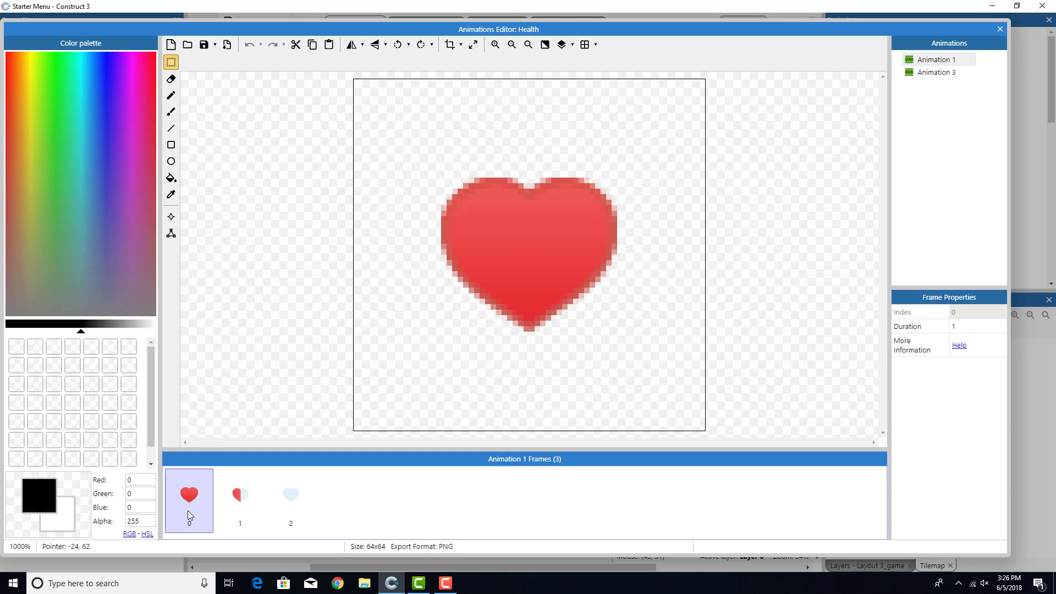
pyautogui.click(999, 28)
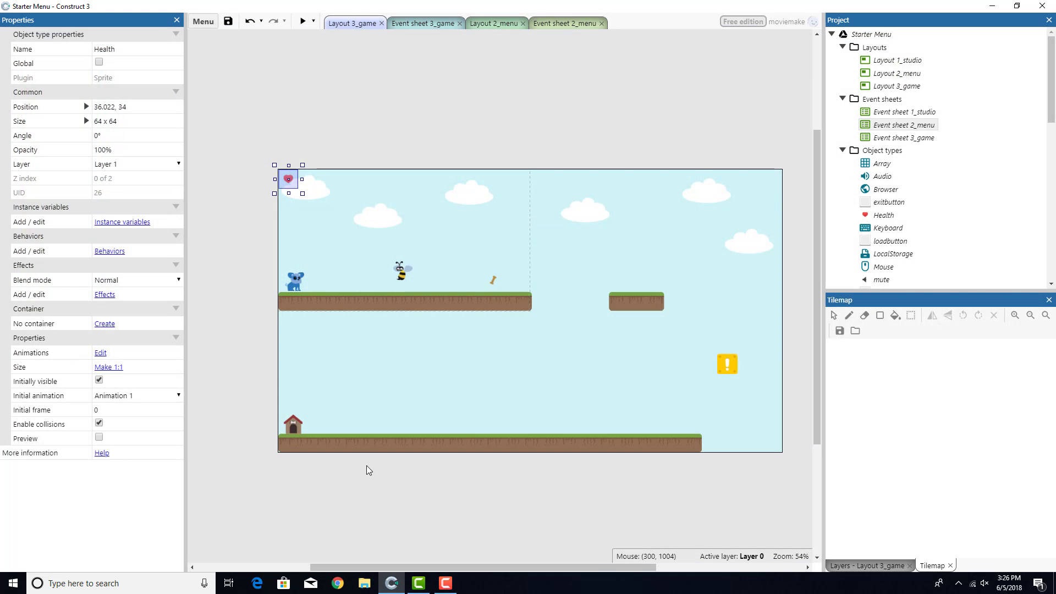
# - In event 8, move 'Set animation to Animation 1' above 'Set animation frame to 0'
pyautogui.click(417, 25)
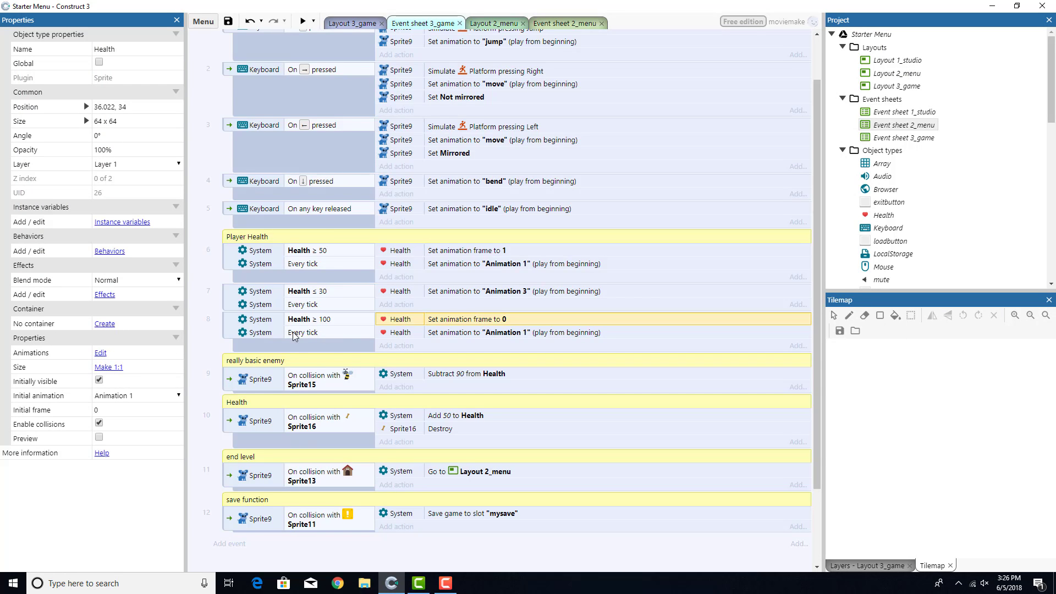
pyautogui.click(490, 333)
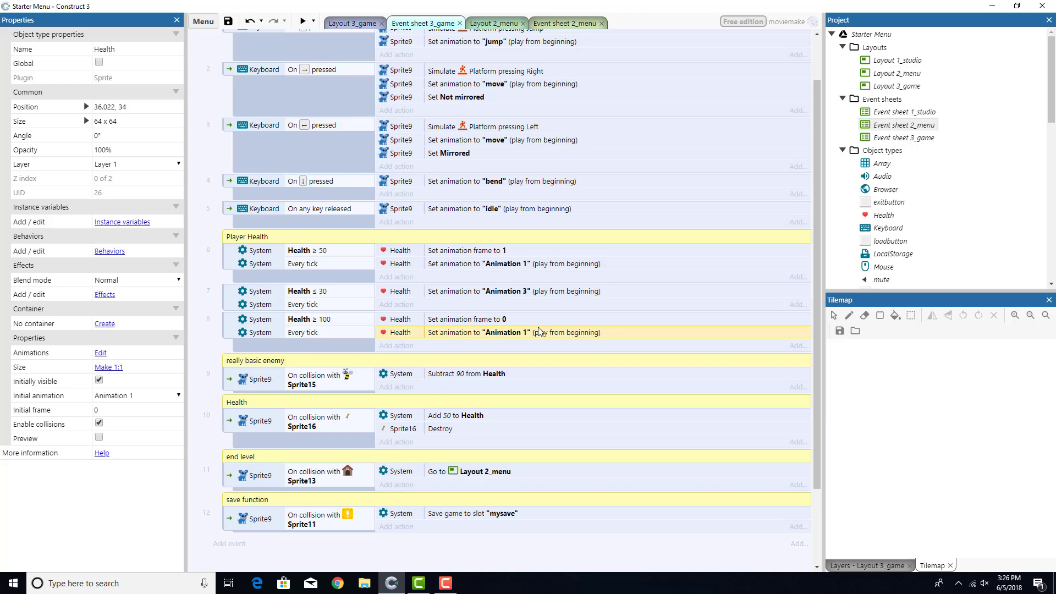
pyautogui.moveTo(531, 337); pyautogui.dragTo(542, 319)
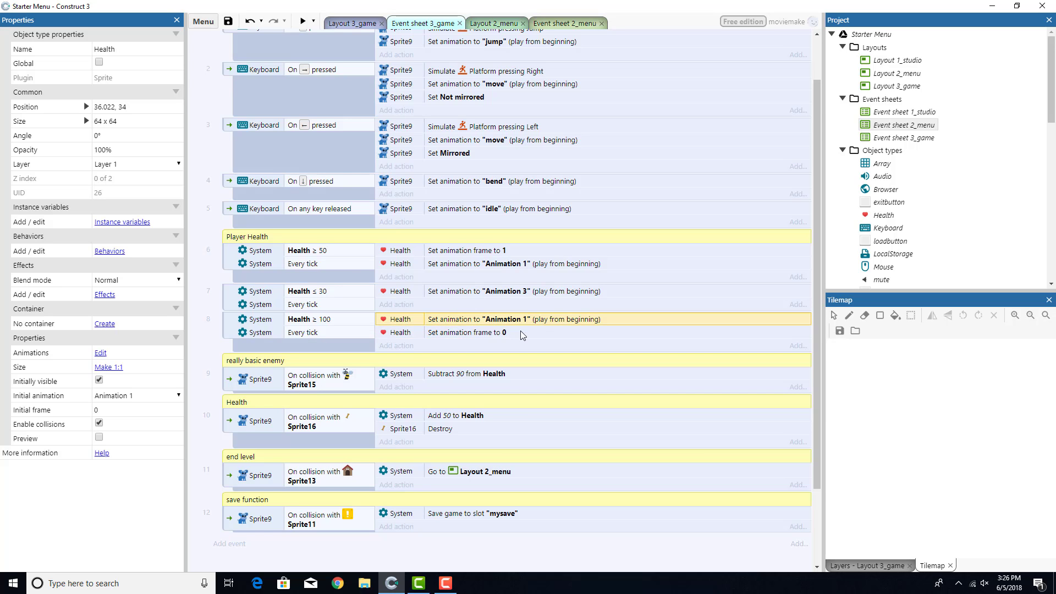
pyautogui.scroll(-3, 353, 344)
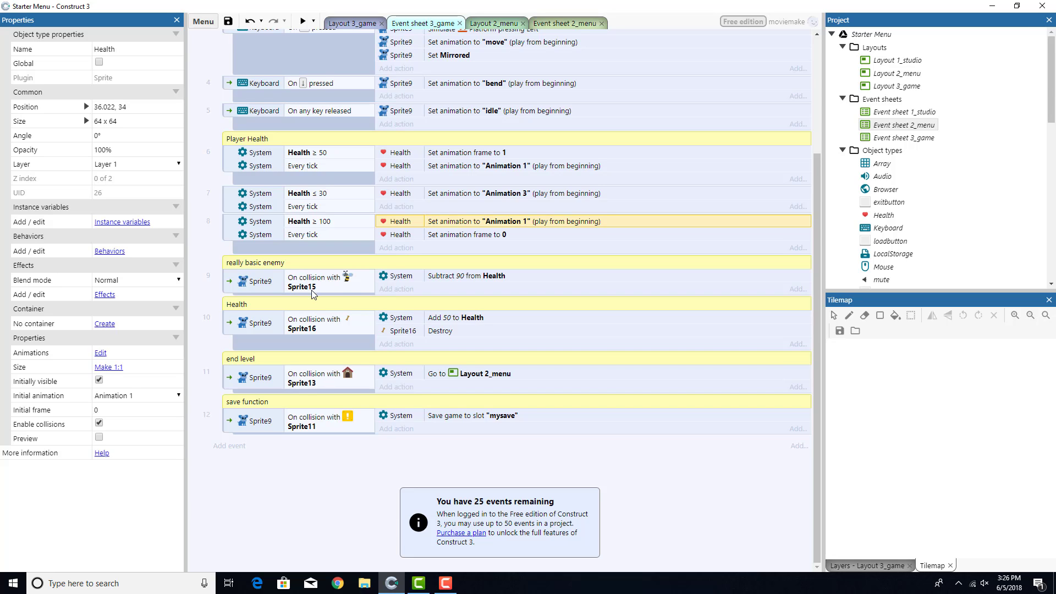
# - Review event 9's subtract 90 Health, event 11's Sprite13 go-to-Layout 2_menu, and event 12's save
pyautogui.click(404, 278)
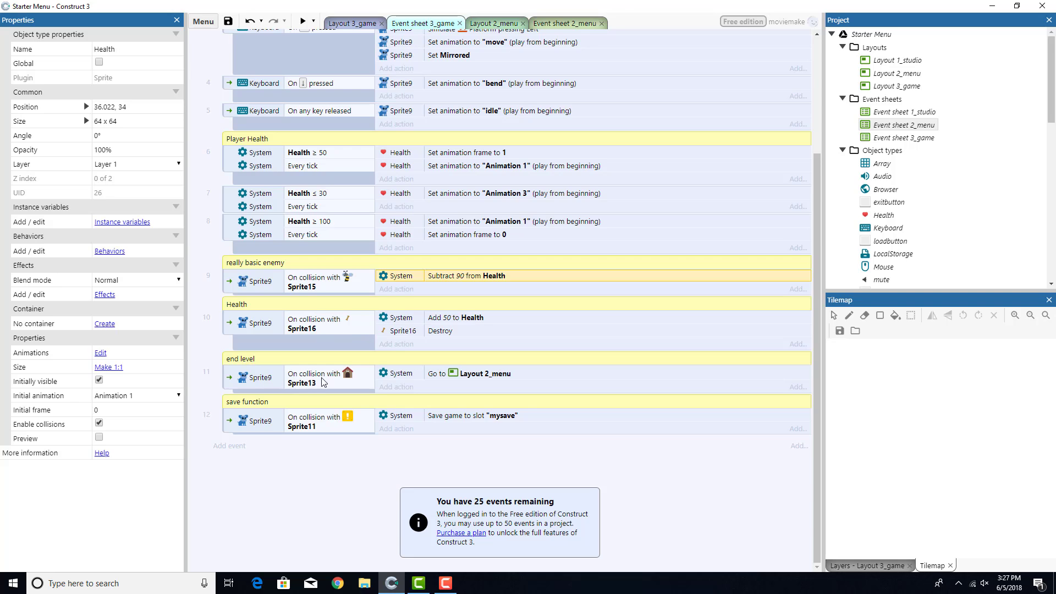
pyautogui.click(352, 380)
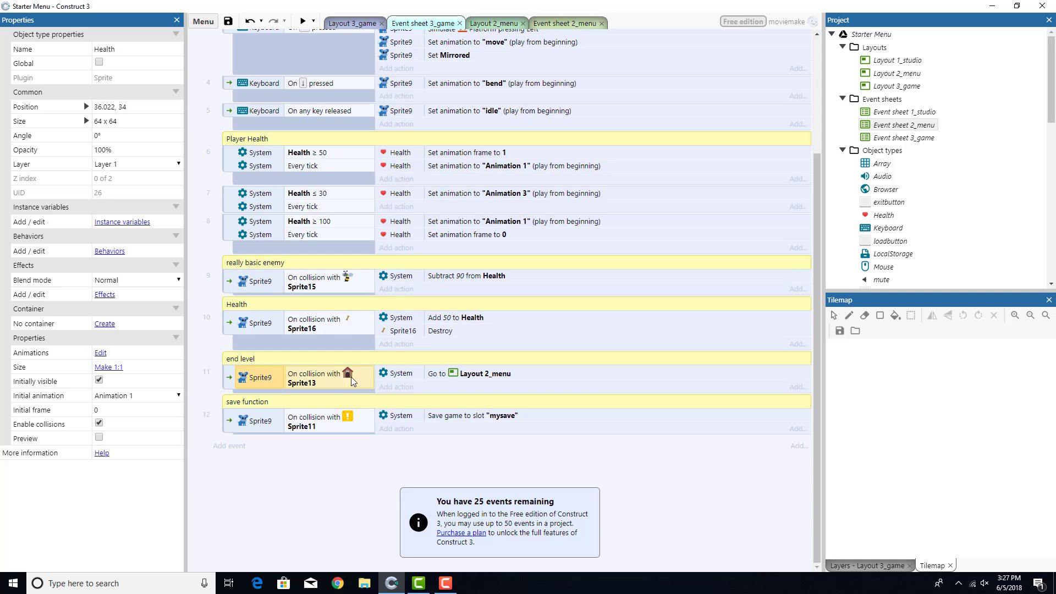
pyautogui.click(483, 376)
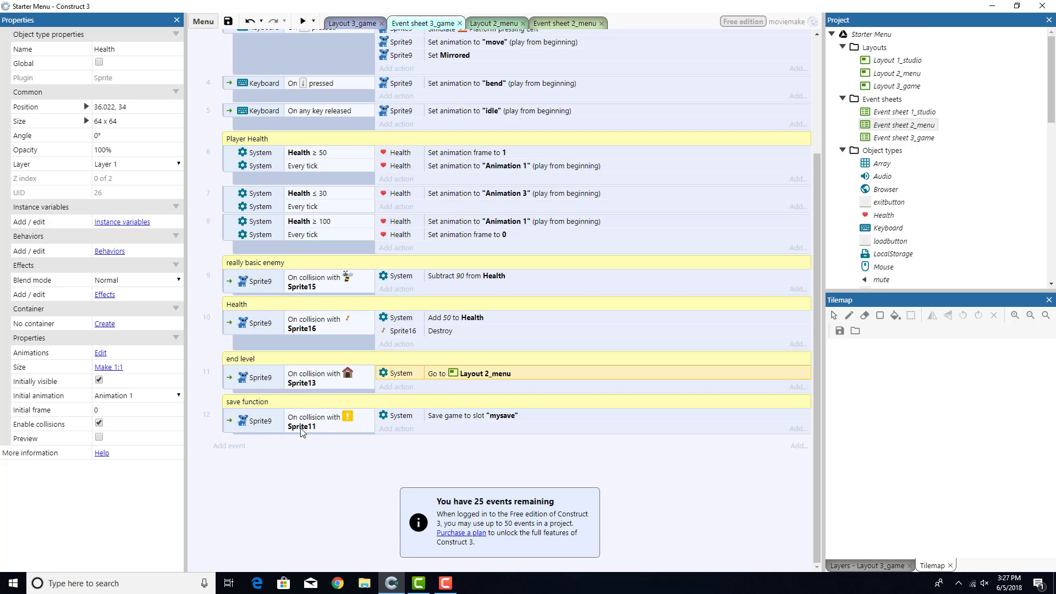
pyautogui.click(348, 419)
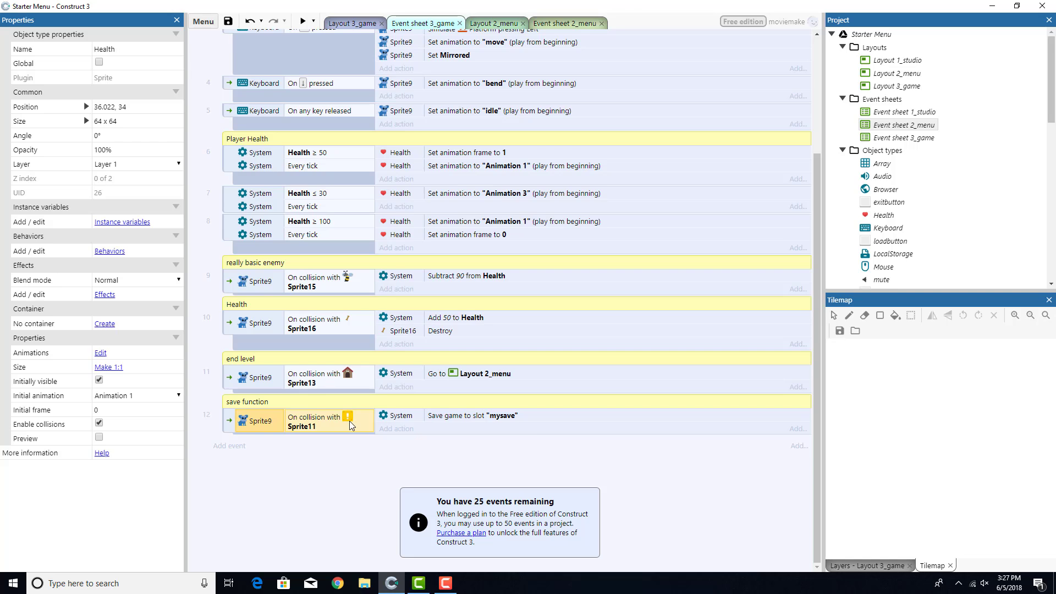
pyautogui.click(459, 418)
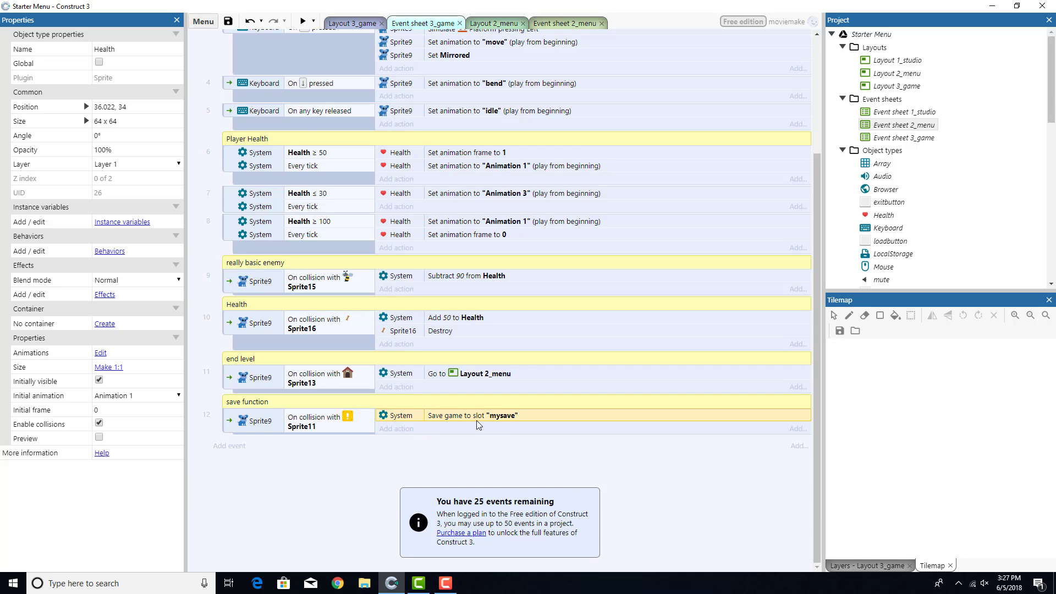
# - Rename the bee sprite on the Layout 3_game level to bee
pyautogui.click(347, 24)
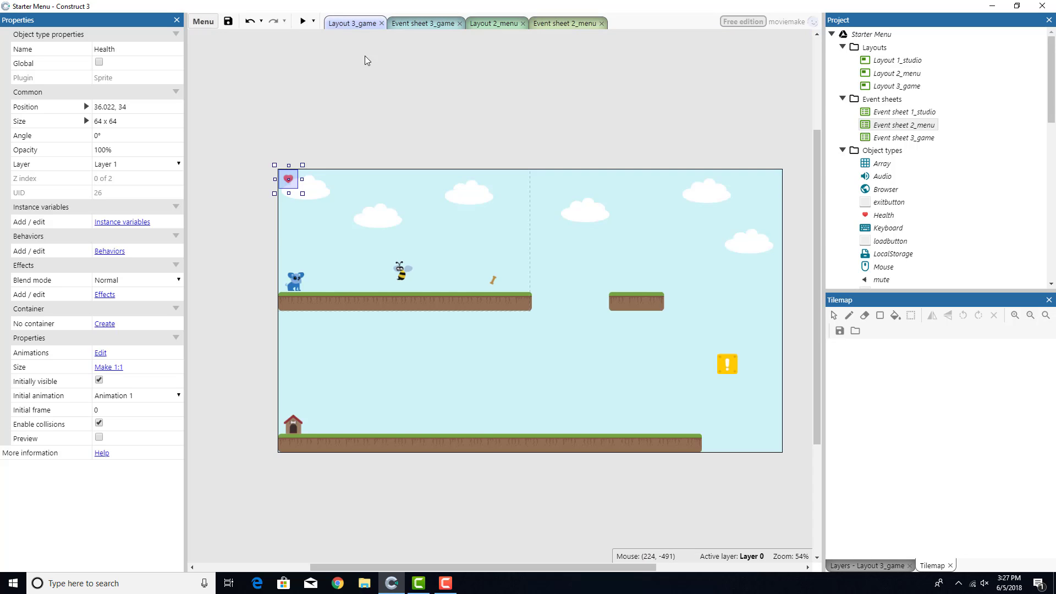
pyautogui.click(403, 274)
pyautogui.click(135, 49)
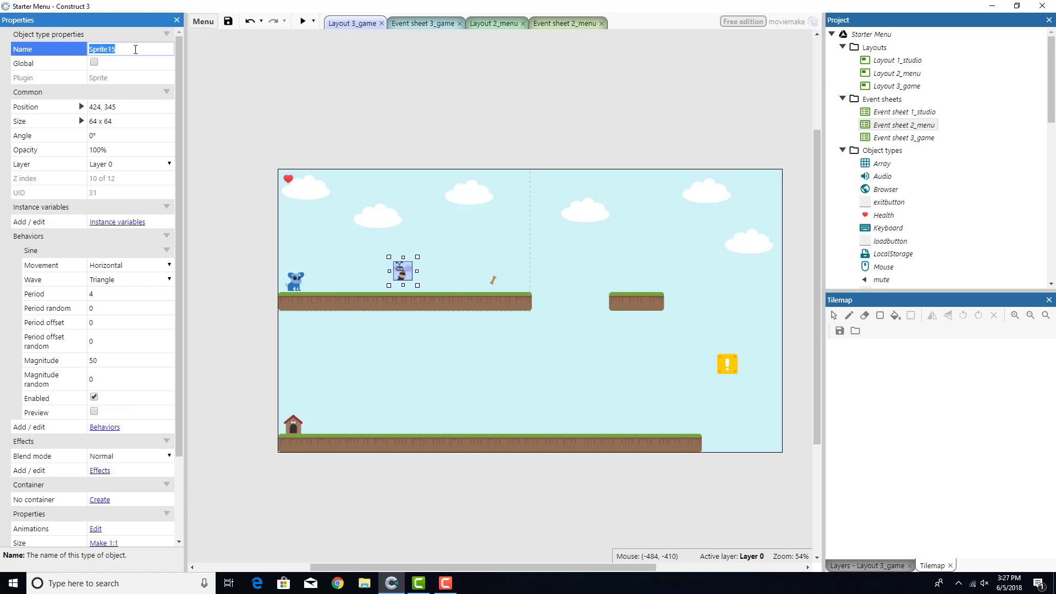
pyautogui.write('bee')
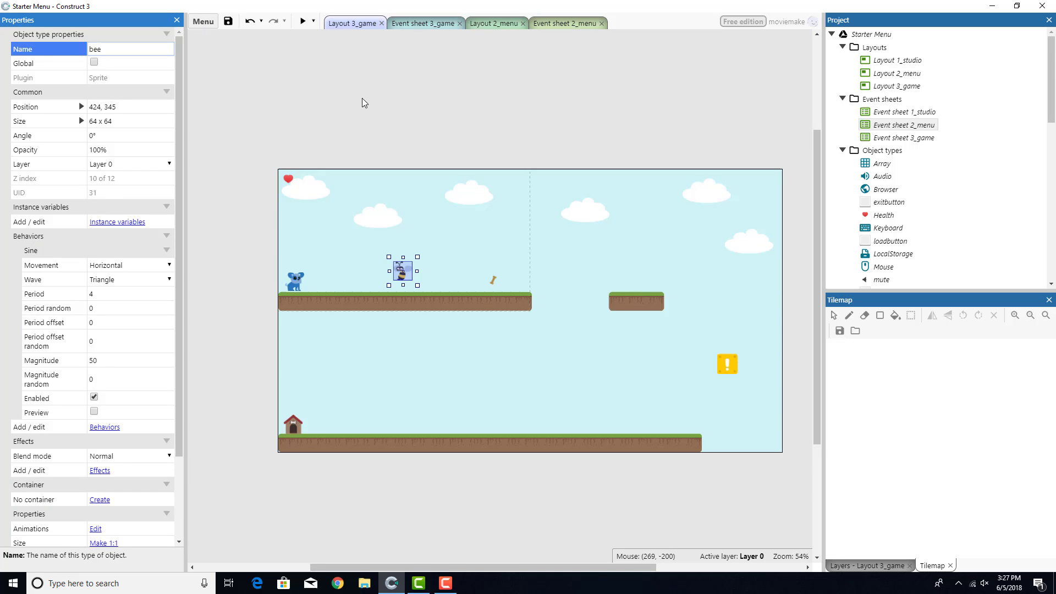
pyautogui.click(477, 253)
# - Rename the bone treat sprite to dogTreat
pyautogui.click(494, 281)
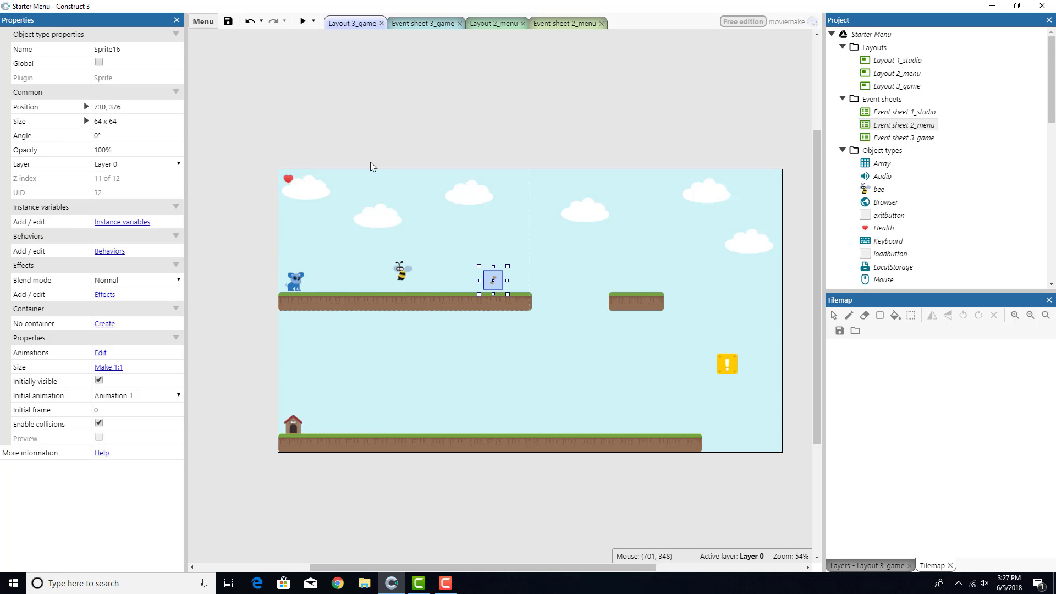
pyautogui.click(134, 50)
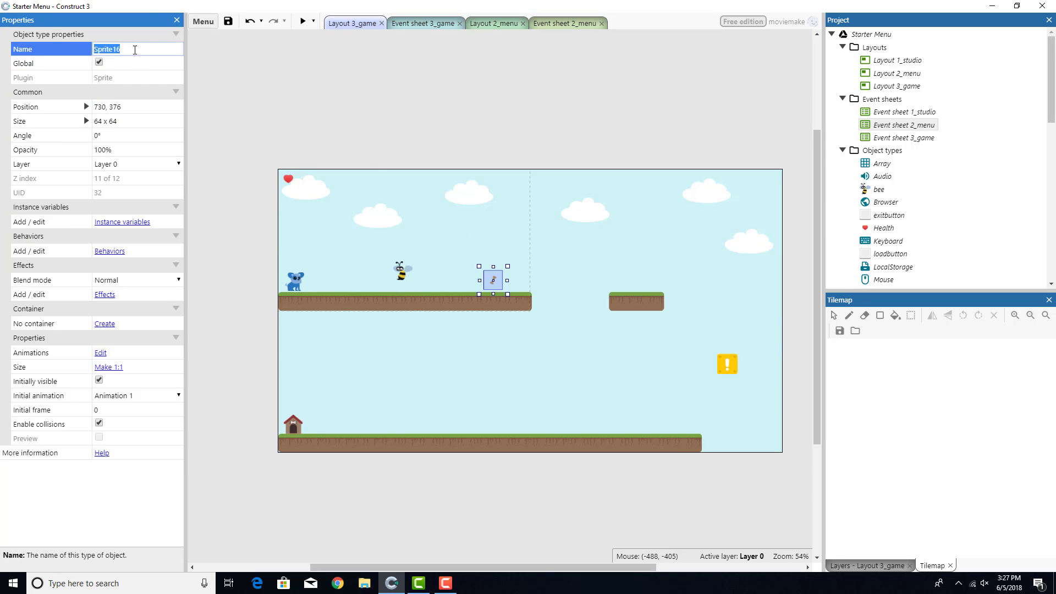
pyautogui.click(99, 62)
pyautogui.click(140, 48)
pyautogui.write('dog treat')
pyautogui.click(331, 91)
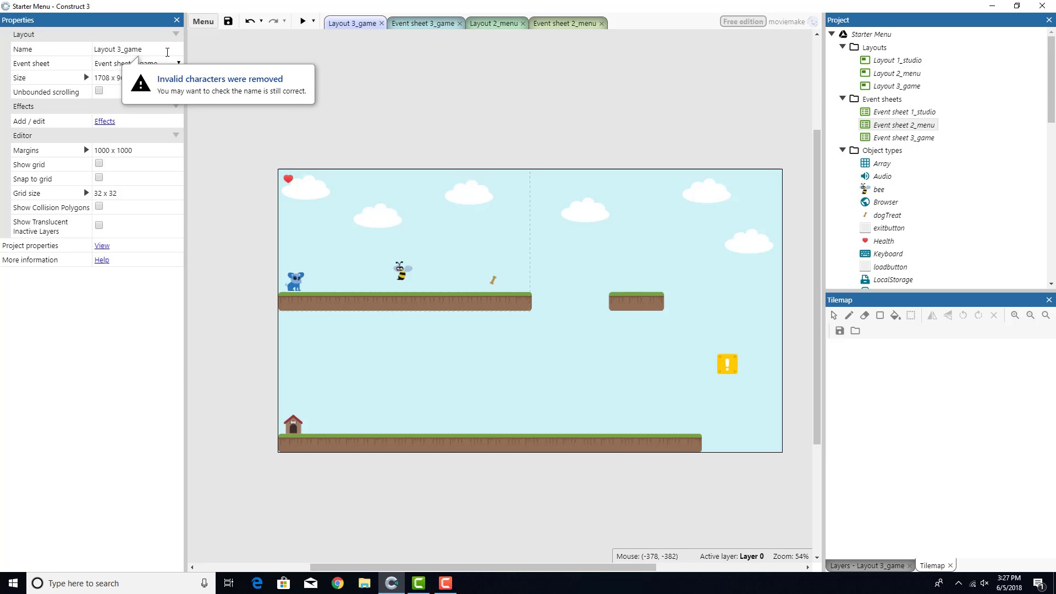
# - Rename the yellow exclamation block to savebox and the doghouse sprite to doghouse
pyautogui.click(722, 361)
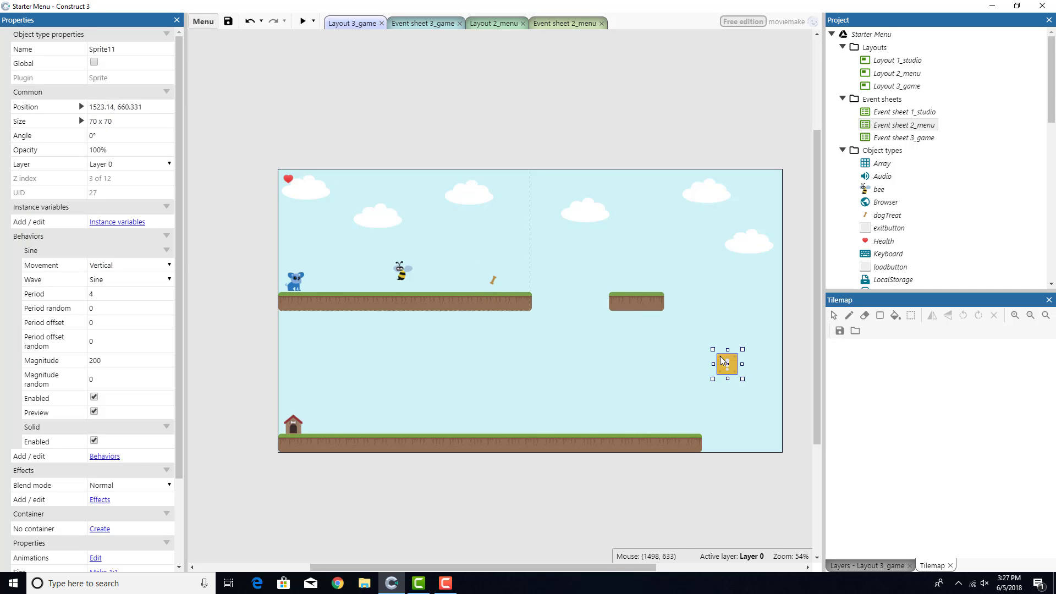
pyautogui.click(133, 49)
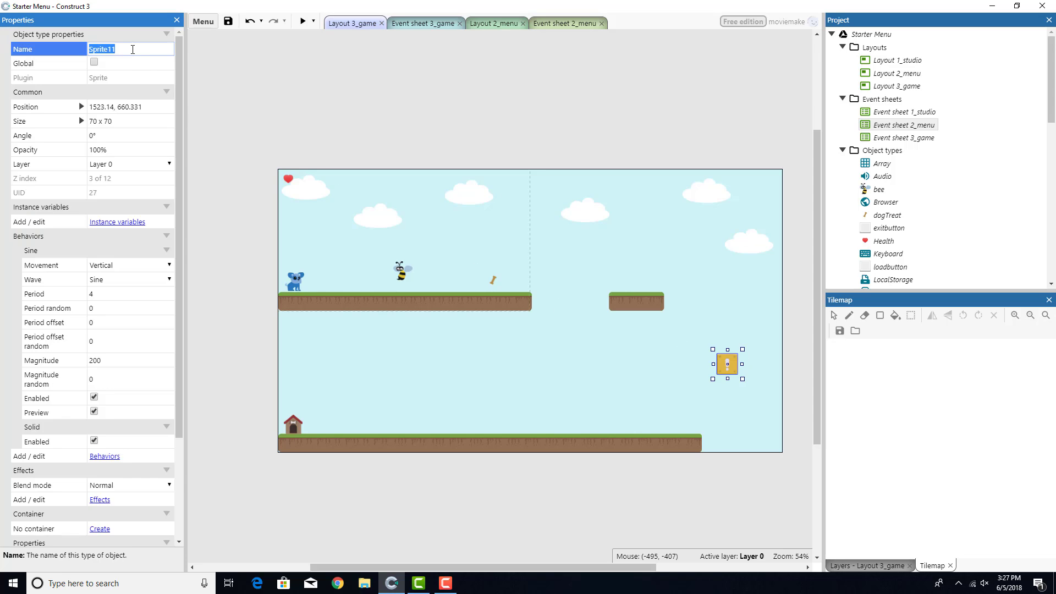
pyautogui.write('savebox')
pyautogui.click(285, 152)
pyautogui.click(290, 431)
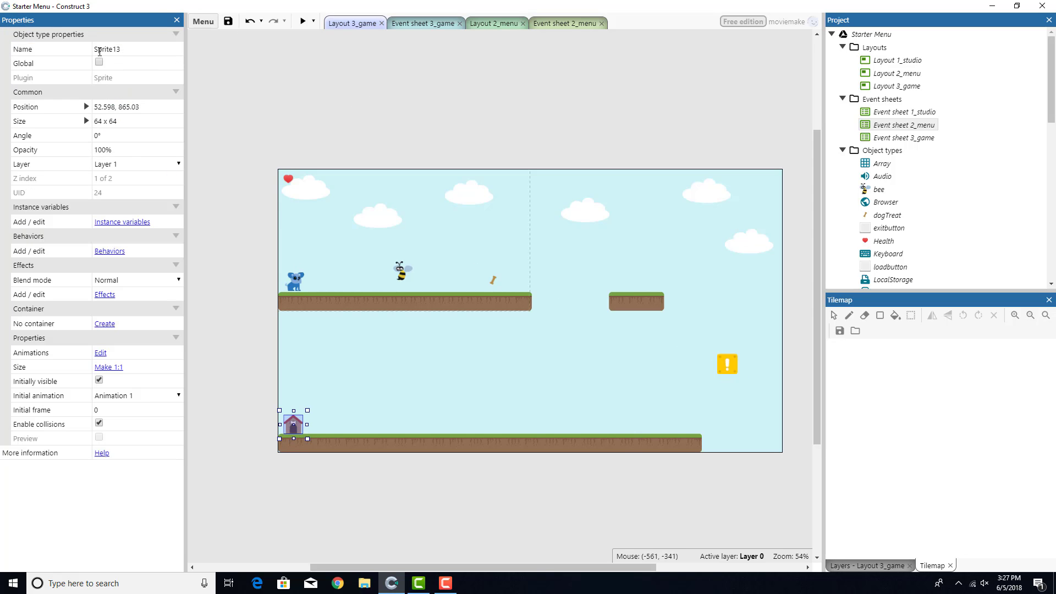
pyautogui.click(123, 50)
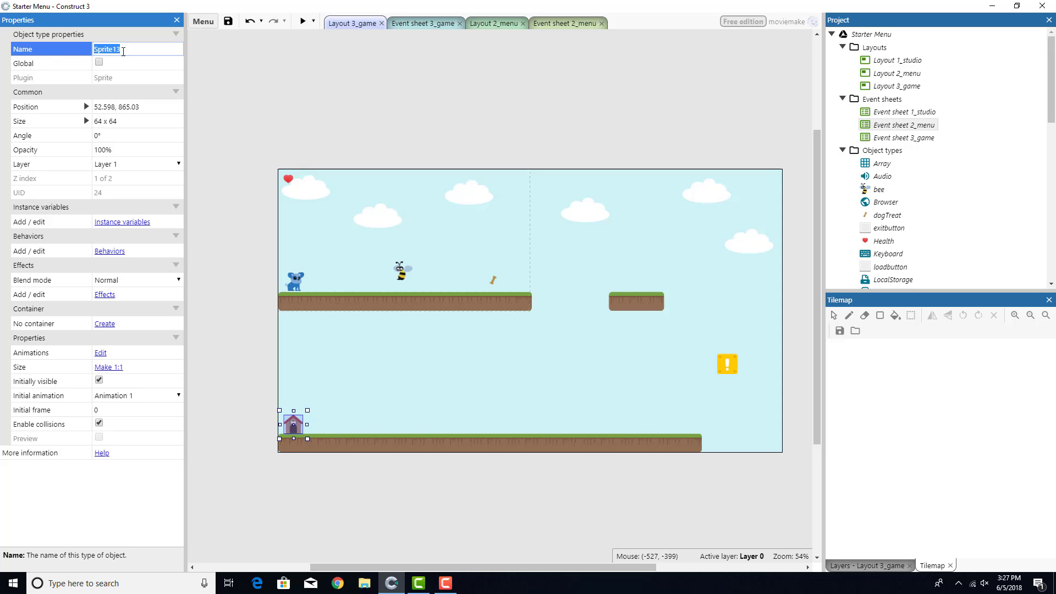
pyautogui.write('go')
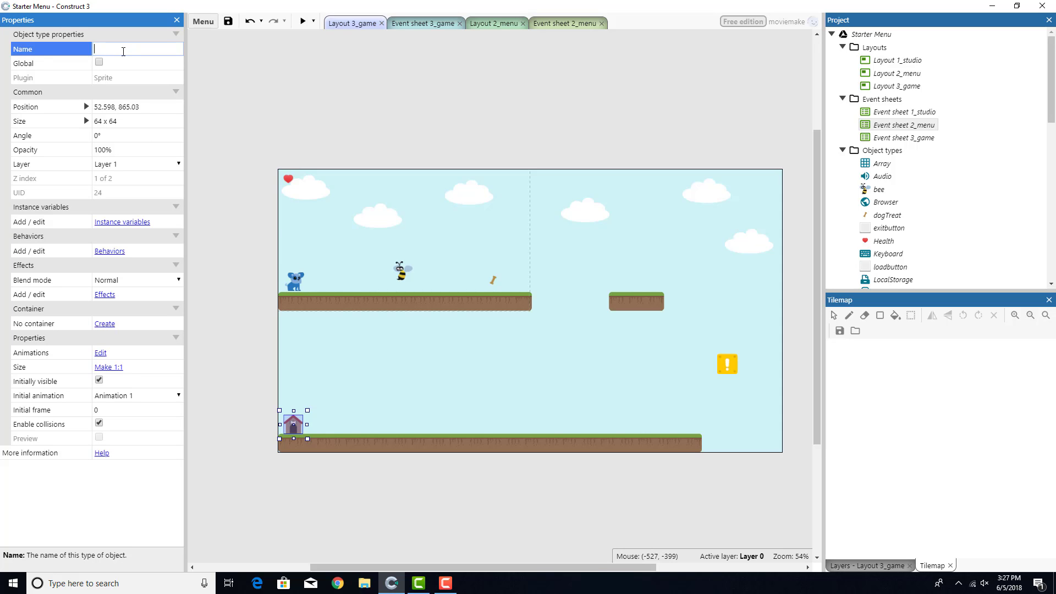
pyautogui.click(250, 74)
# - Check the dog player sprite's name, leaving it unchanged
pyautogui.click(295, 281)
pyautogui.click(110, 49)
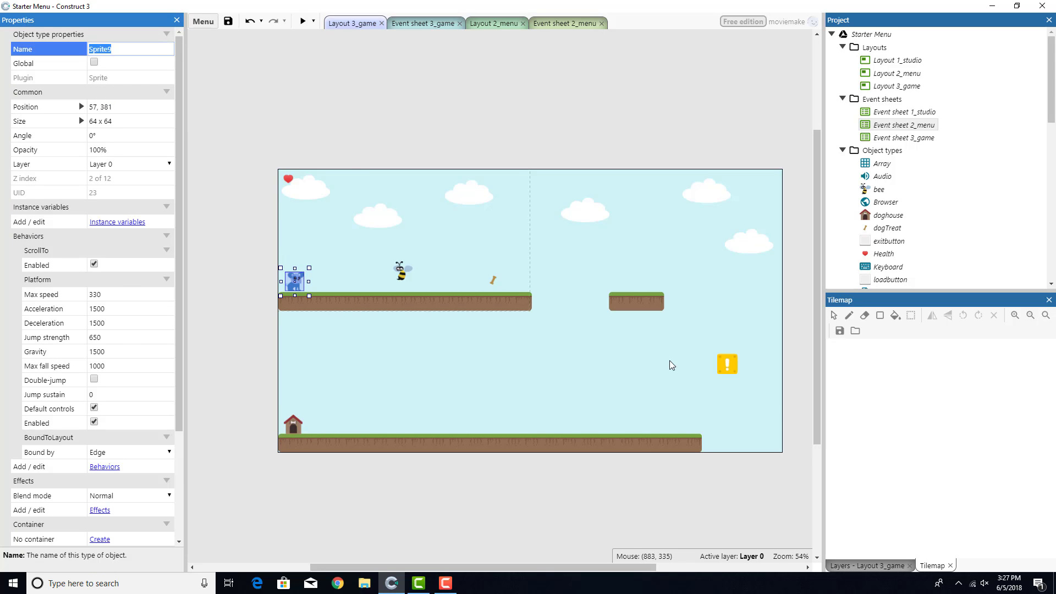
pyautogui.click(783, 402)
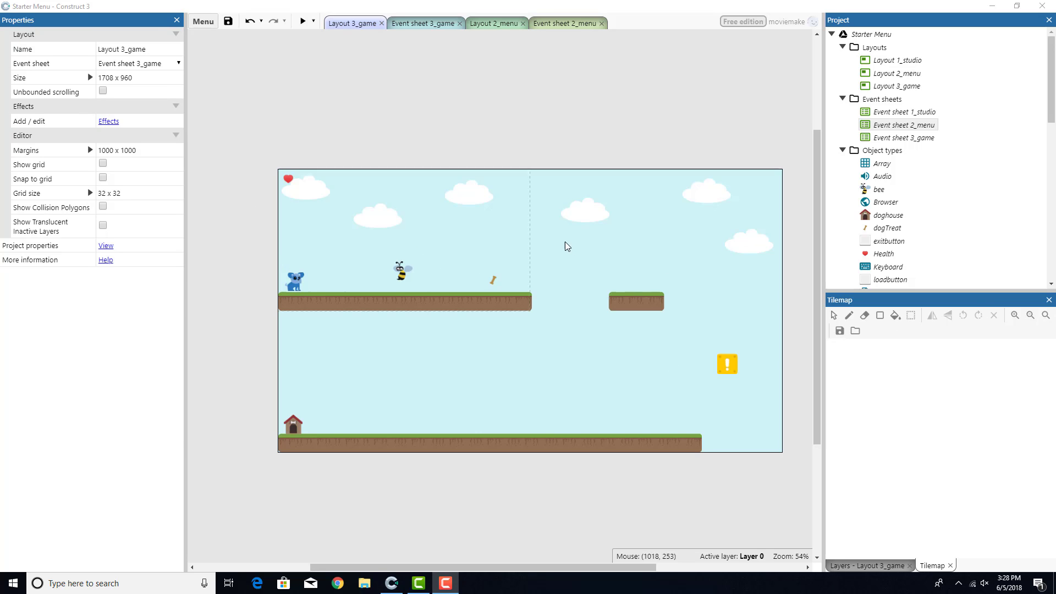
# - Inspect menu event 12 (loadbutton click loads game from slot), then return to Event sheet 3_game
pyautogui.moveTo(629, 214); pyautogui.dragTo(596, 205, button='middle')
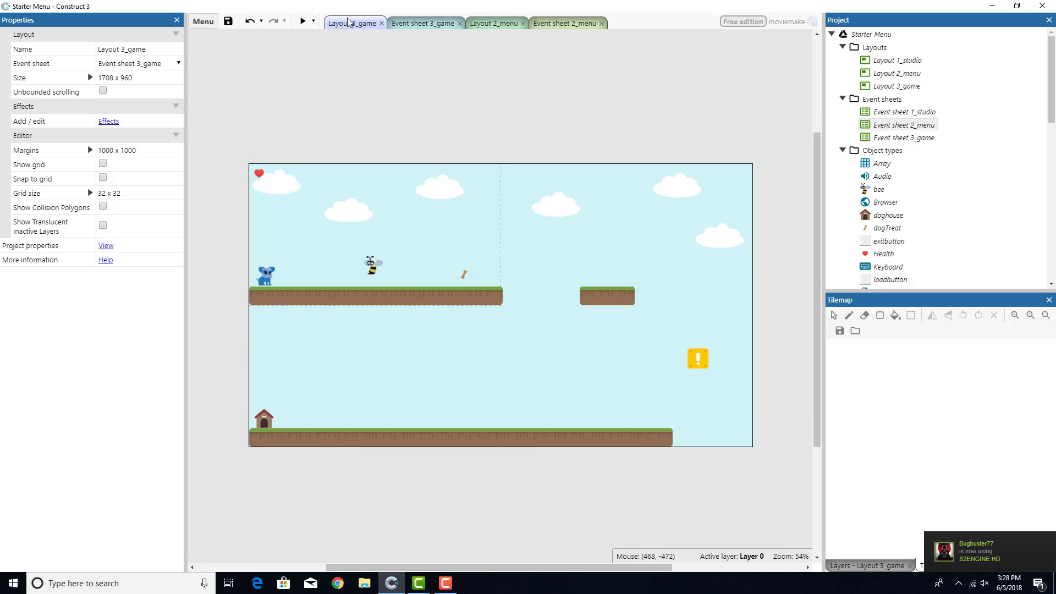
pyautogui.click(494, 24)
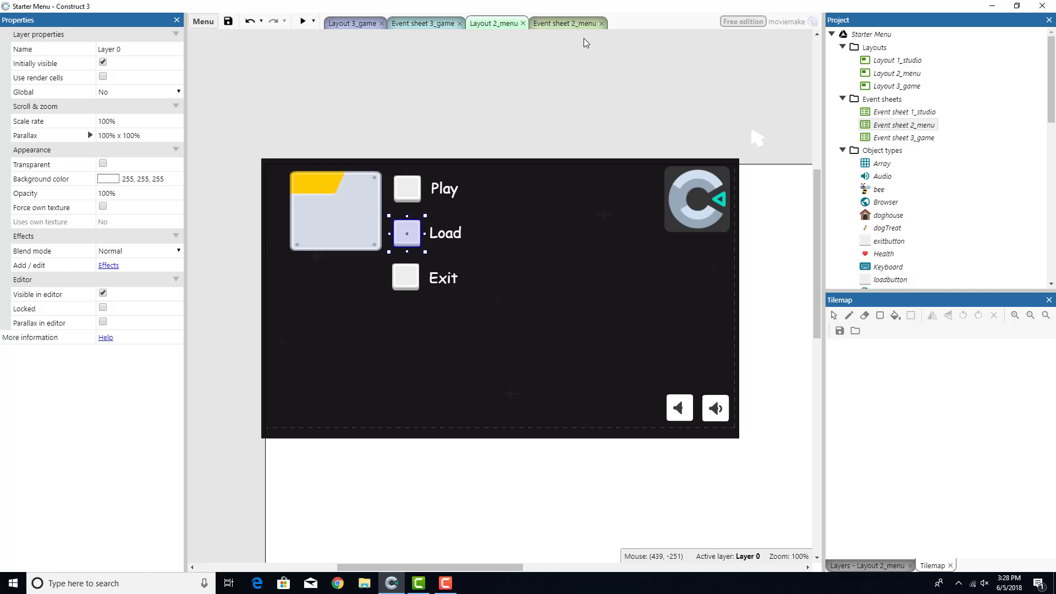
pyautogui.click(569, 24)
pyautogui.scroll(-1, 296, 393)
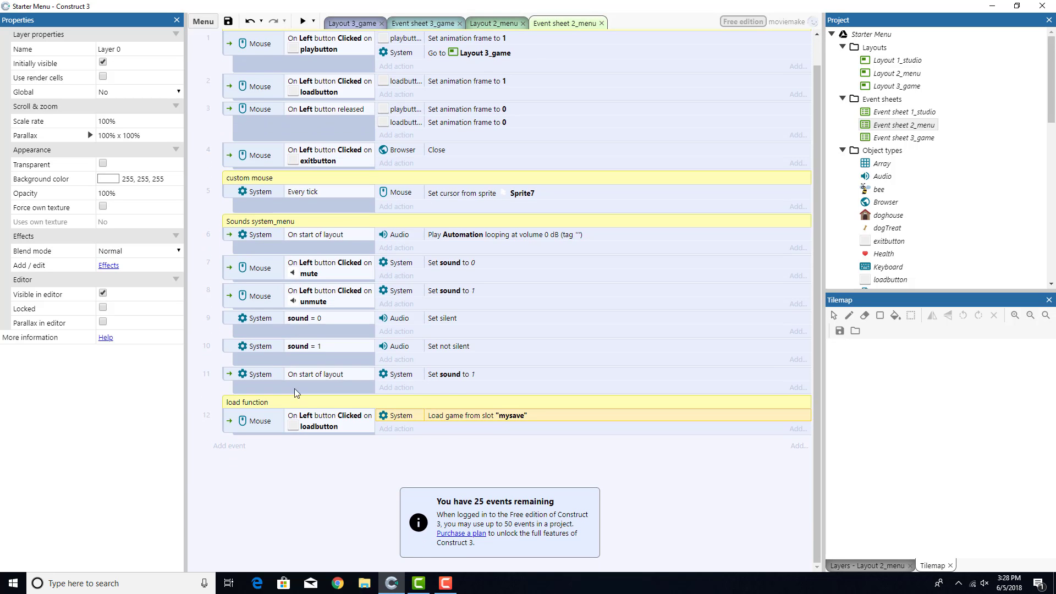
pyautogui.click(260, 430)
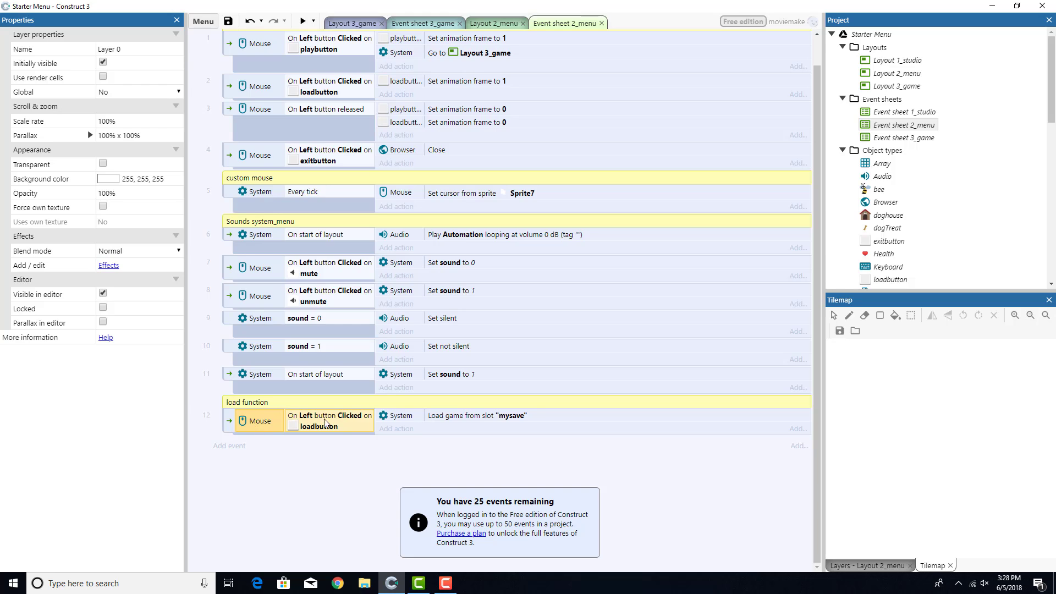
pyautogui.click(438, 419)
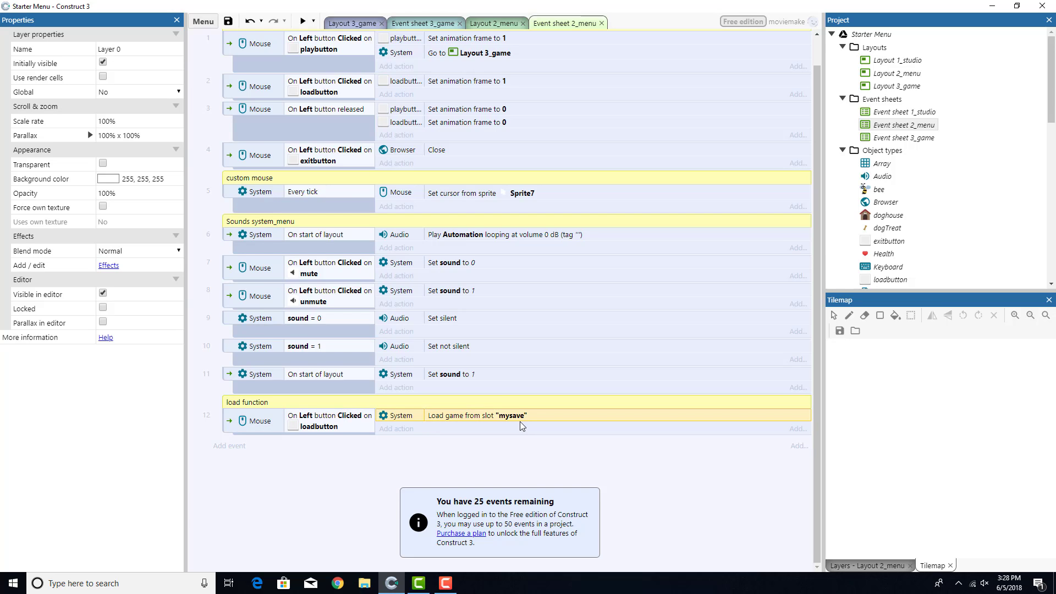
pyautogui.click(493, 23)
pyautogui.click(431, 25)
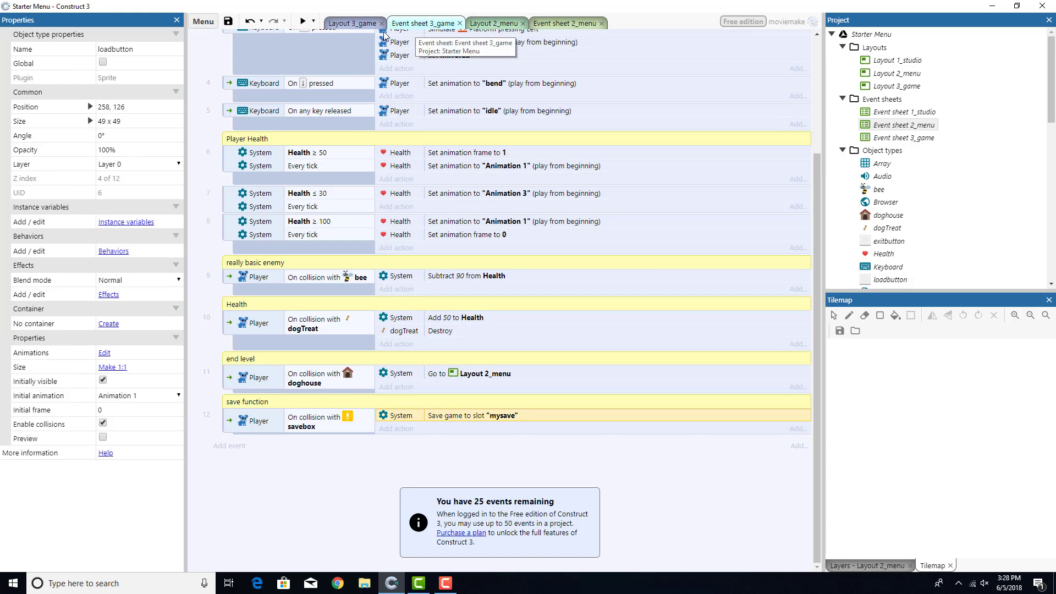
pyautogui.click(298, 428)
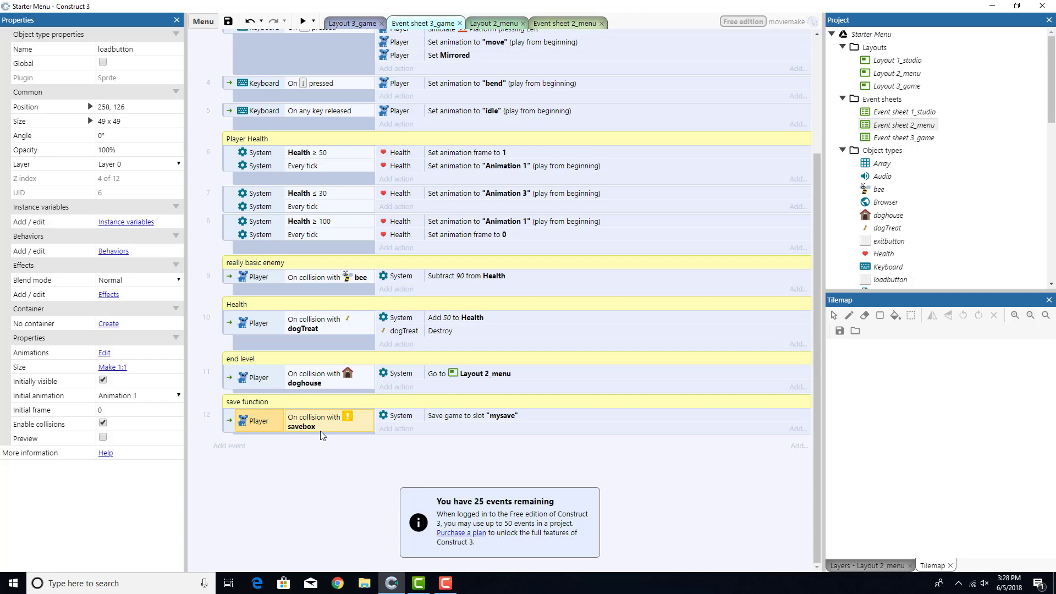
pyautogui.click(449, 421)
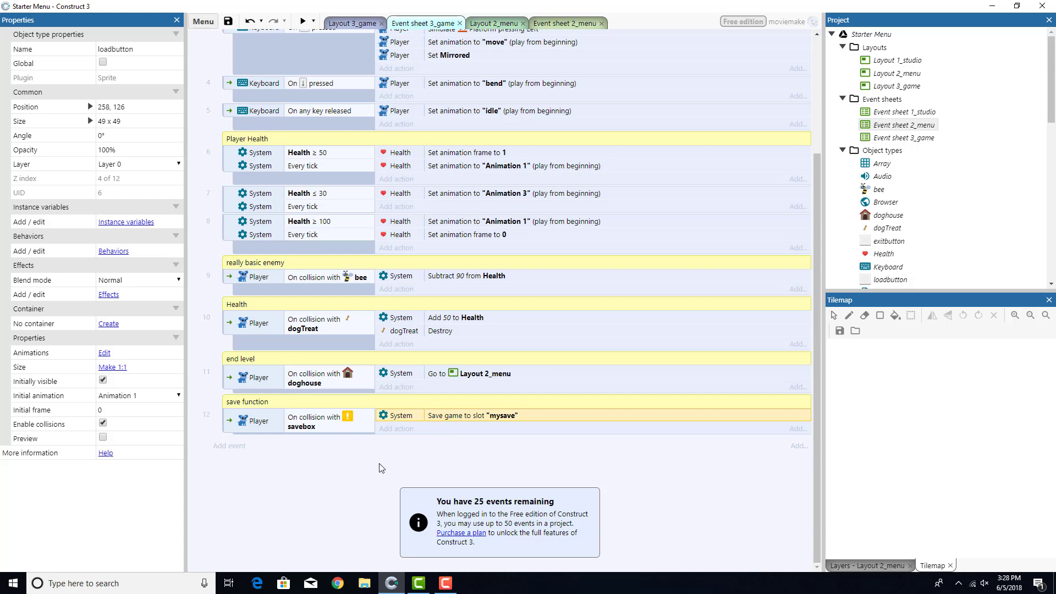
pyautogui.rightClick(365, 479)
pyautogui.click(419, 363)
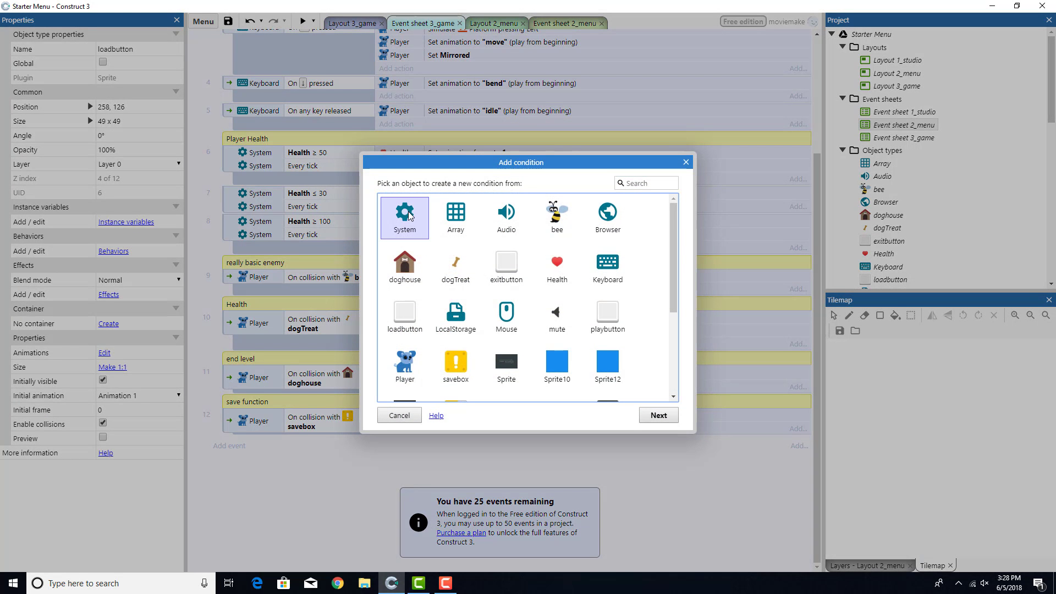
pyautogui.click(399, 415)
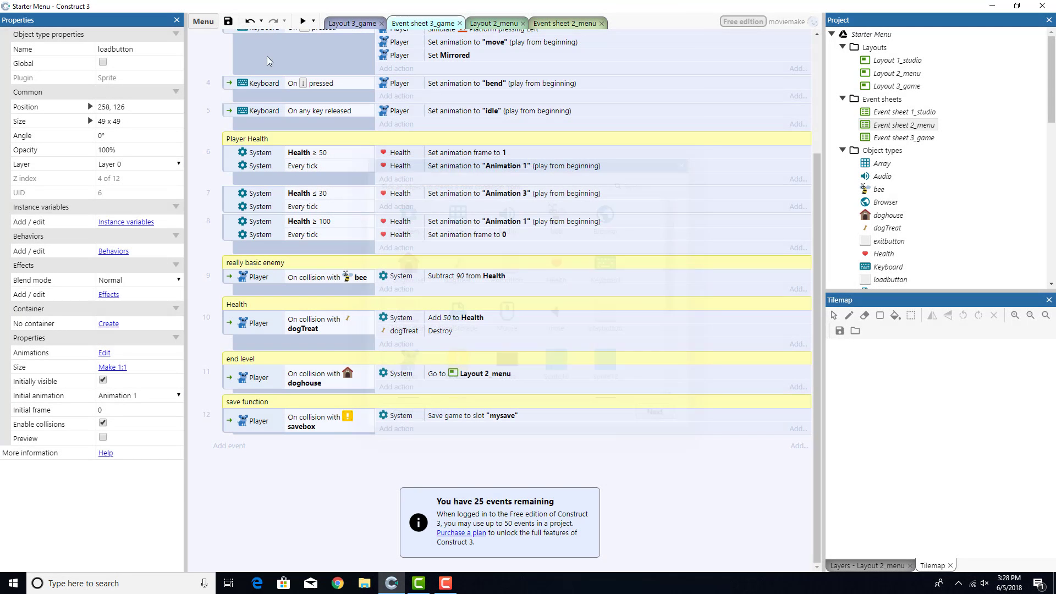
pyautogui.click(227, 22)
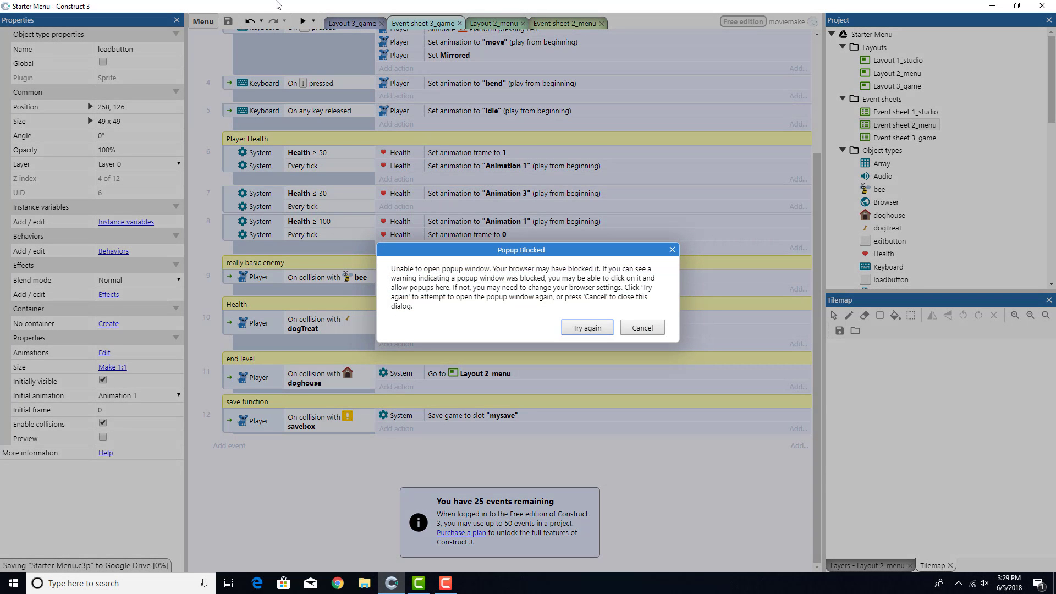
pyautogui.click(641, 328)
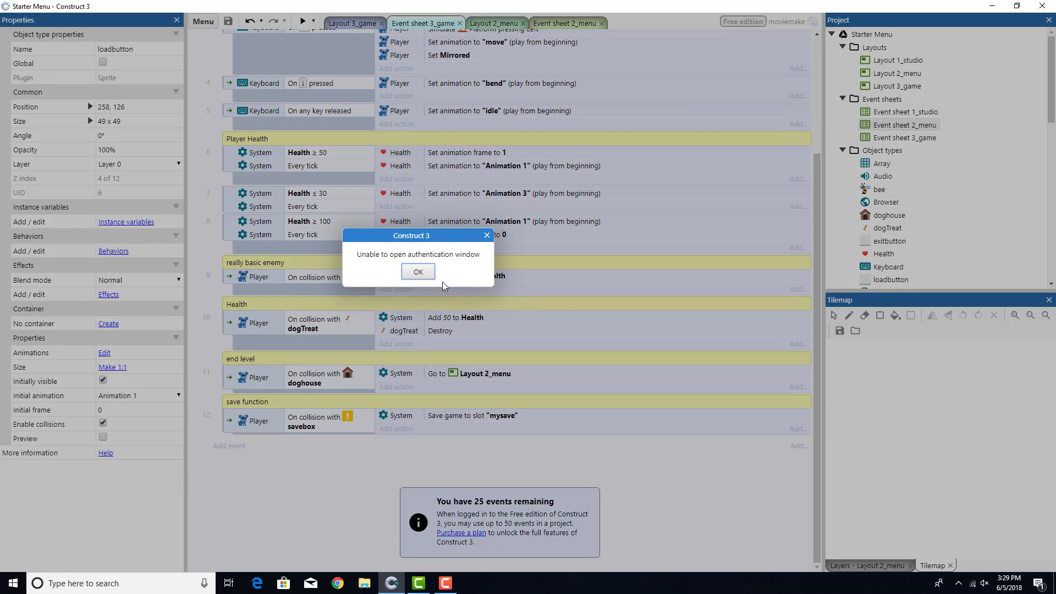
pyautogui.click(416, 271)
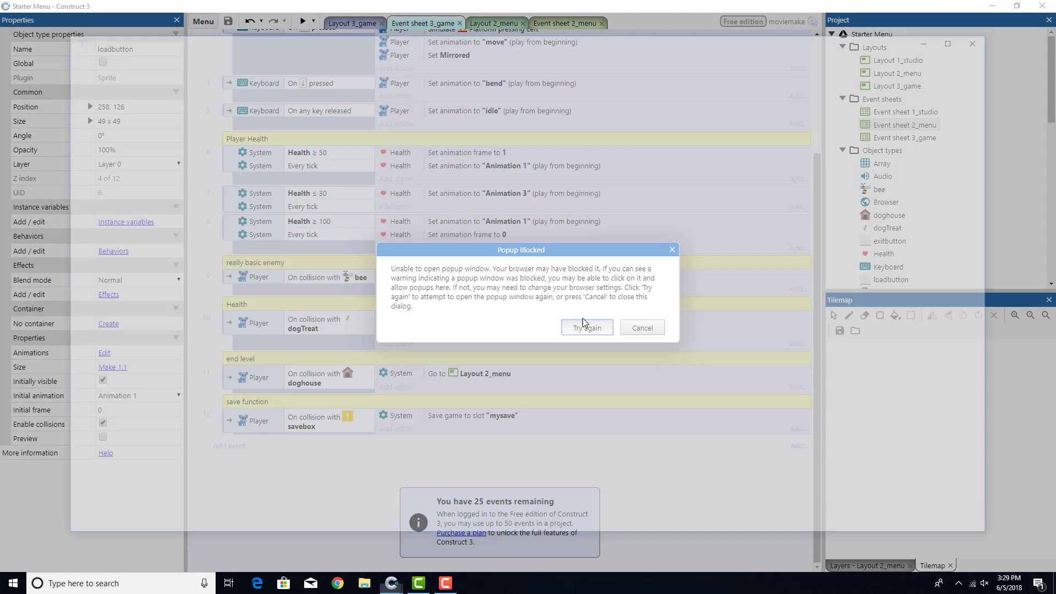
# - Allow the blocked preview window, reposition it, and raise the system volume
pyautogui.click(586, 327)
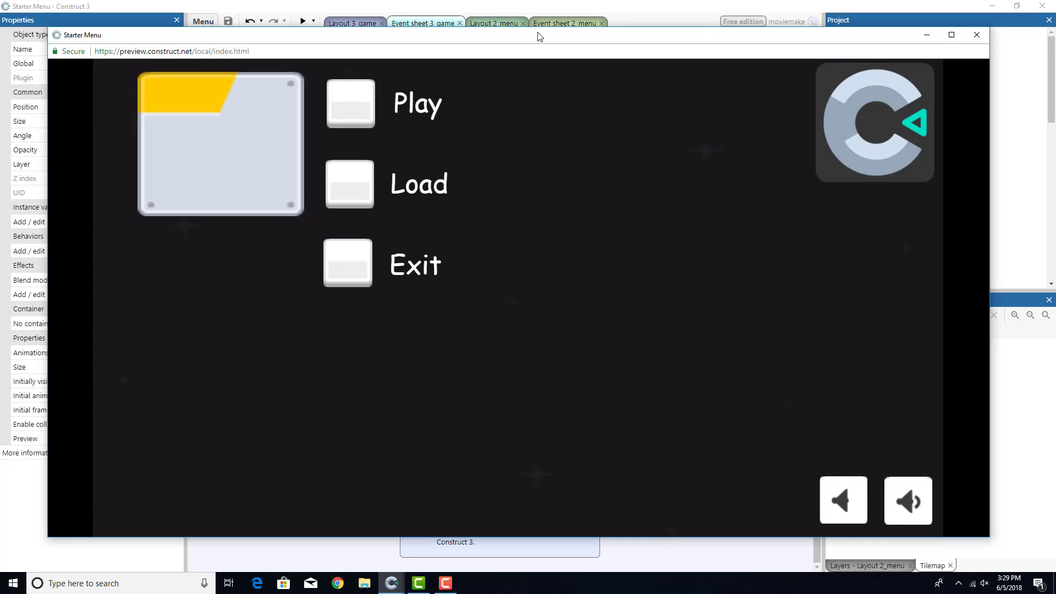
pyautogui.moveTo(538, 36); pyautogui.dragTo(536, 35)
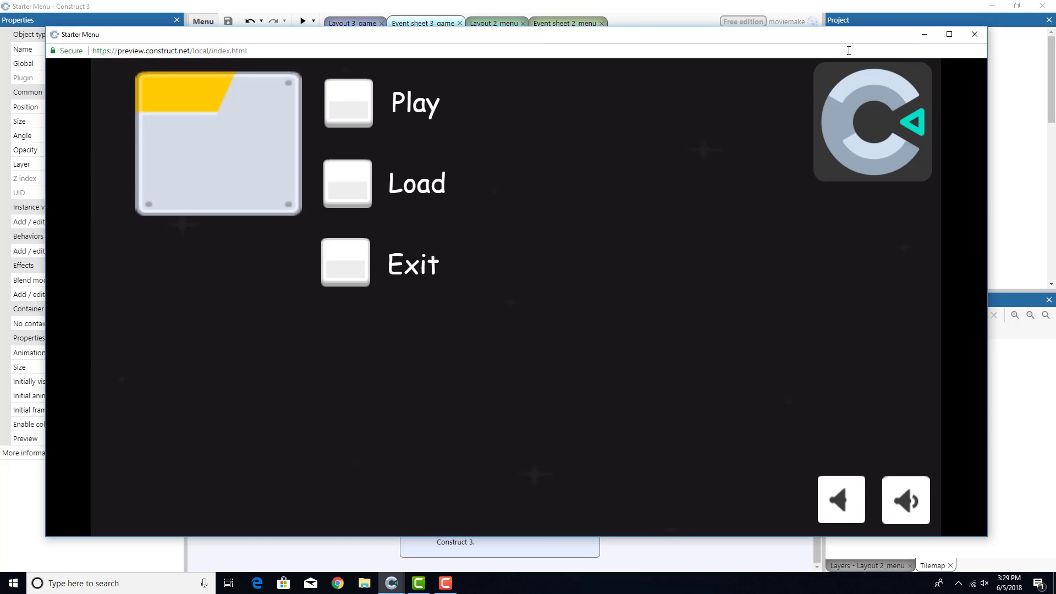
pyautogui.press('XF86AudioRaiseVolume')
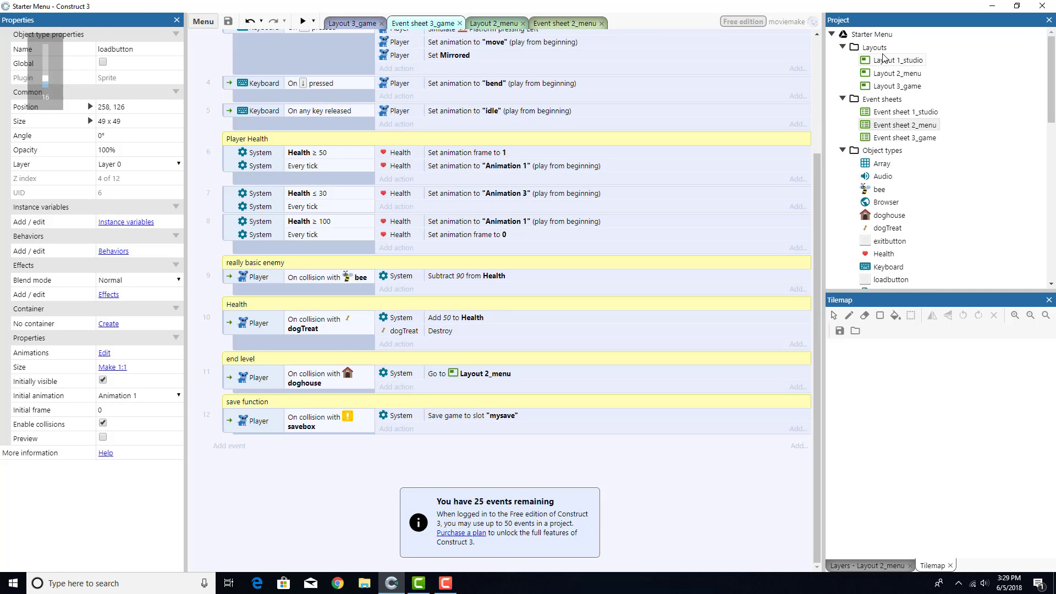
# - Open Layout 1_studio and run a game preview, letting the blocked popup open
pyautogui.doubleClick(884, 59)
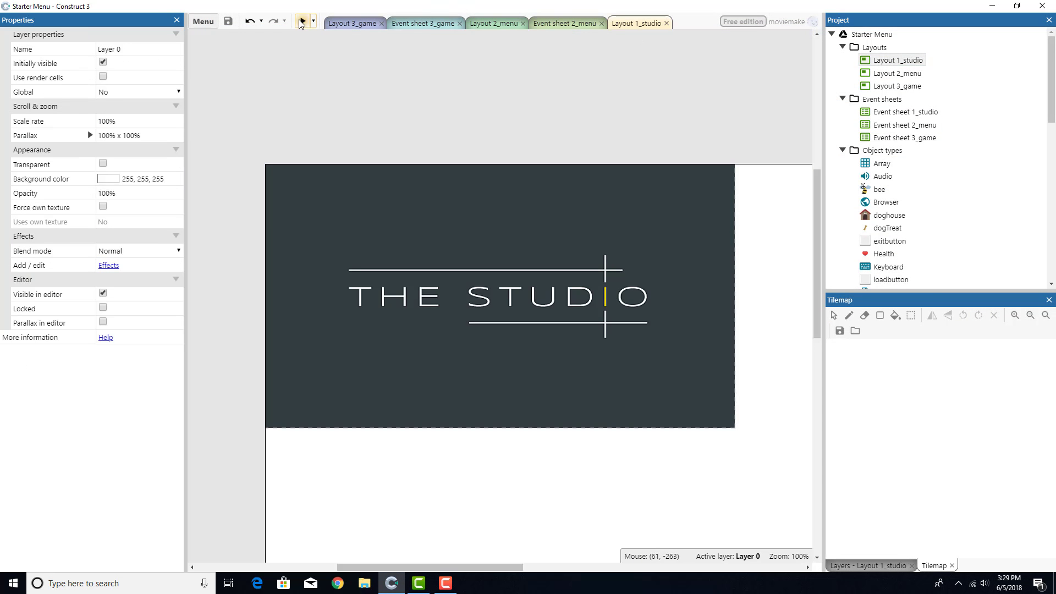
pyautogui.click(302, 22)
pyautogui.click(584, 327)
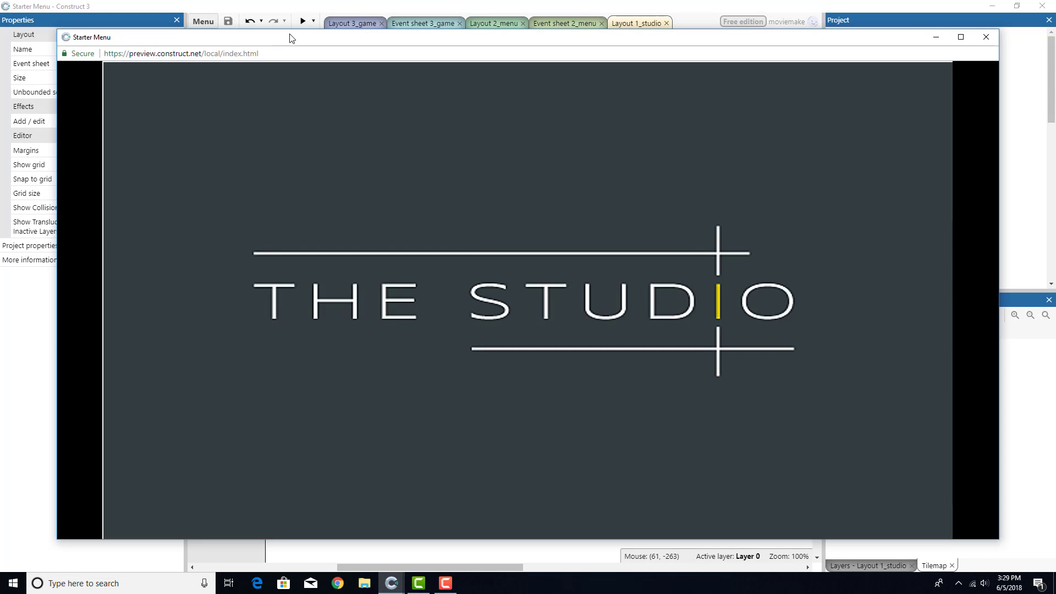
pyautogui.moveTo(289, 35); pyautogui.dragTo(281, 29)
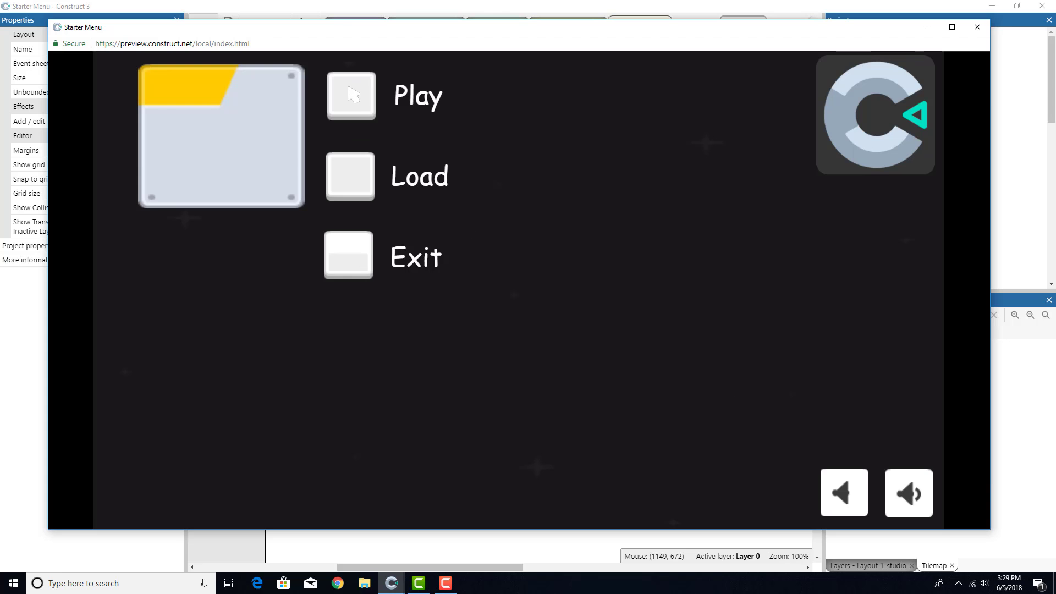
# - Start Play and run the dog through the level, grabbing the bone, hitting the bee, reaching the ! block
pyautogui.click(353, 95)
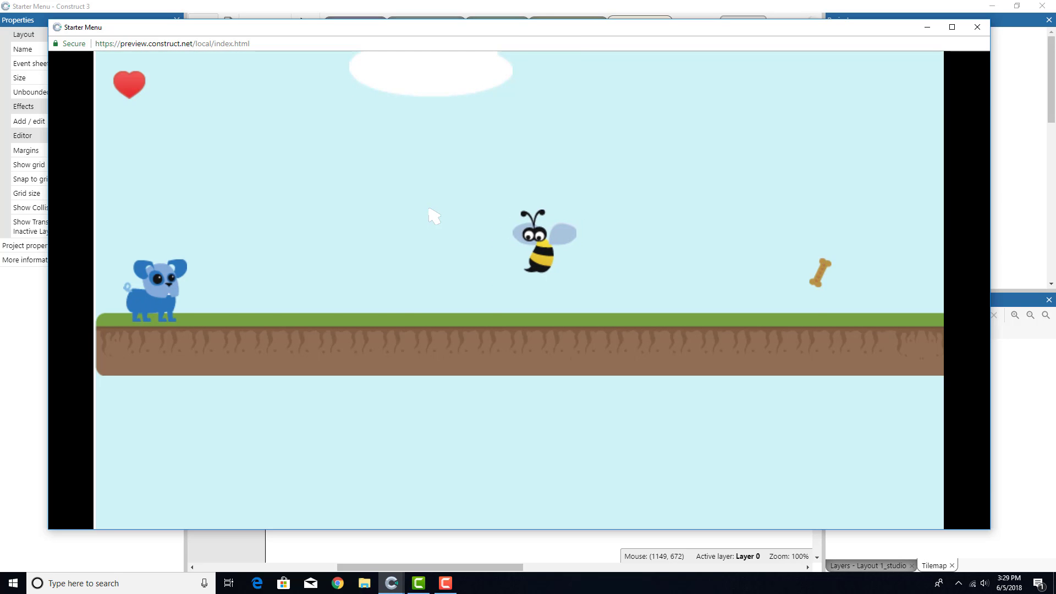
pyautogui.press('Right')
pyautogui.press('Up')
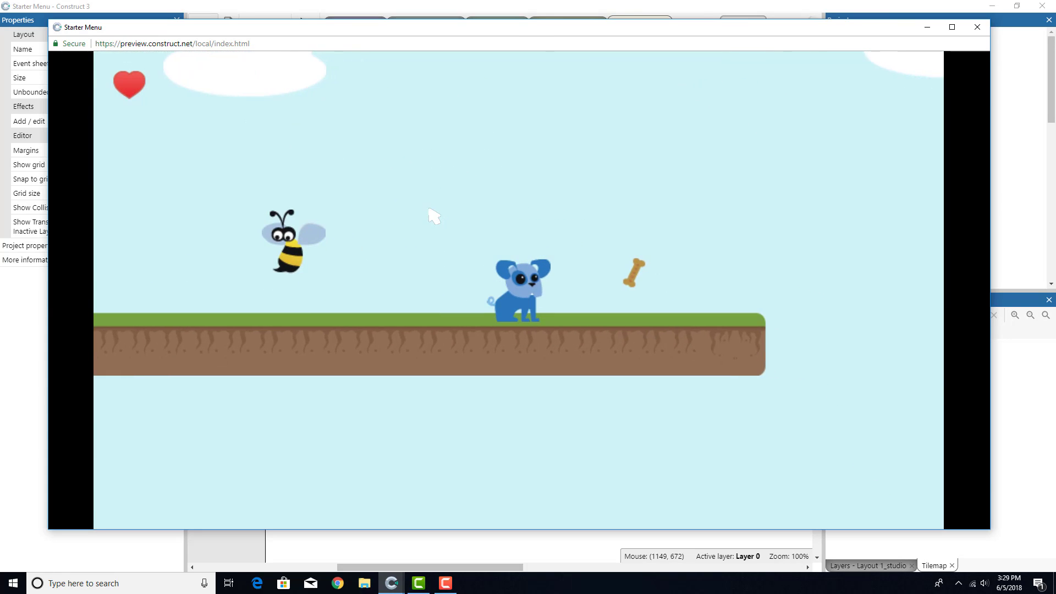
pyautogui.press('Left')
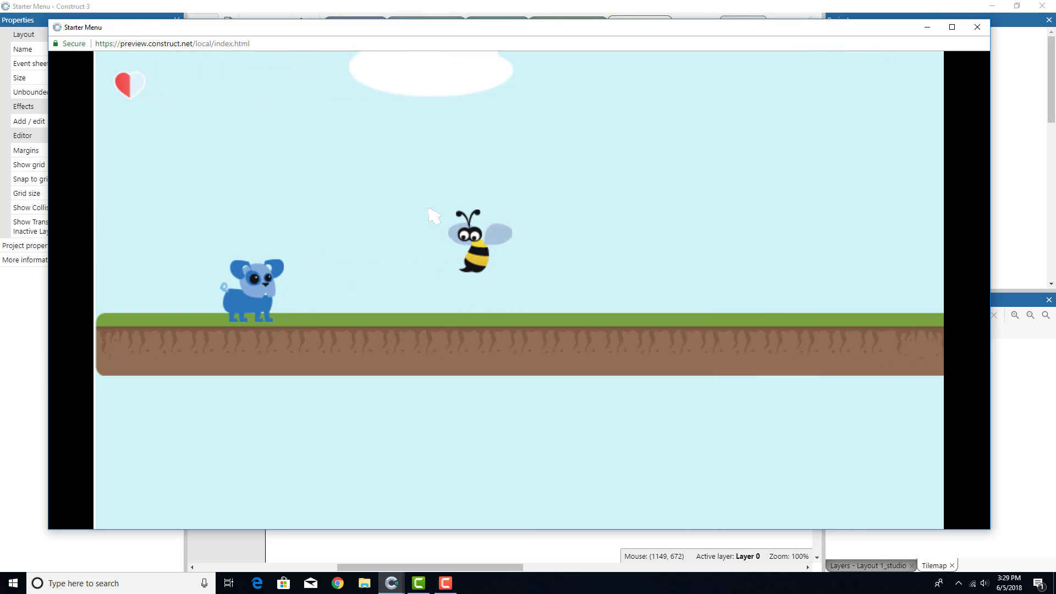
pyautogui.press('Right')
pyautogui.press('Up')
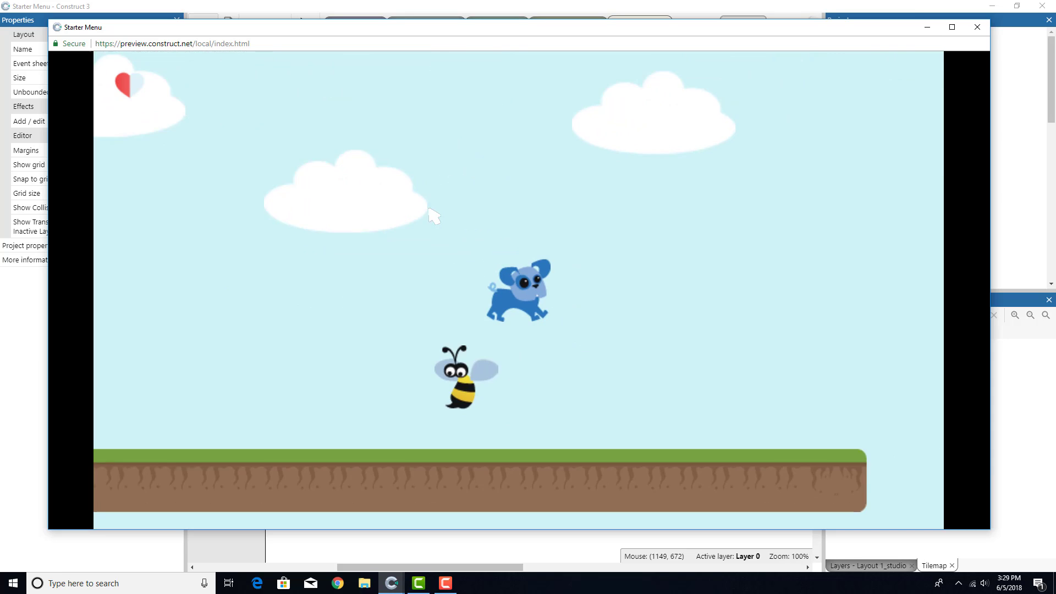
pyautogui.press('Up')
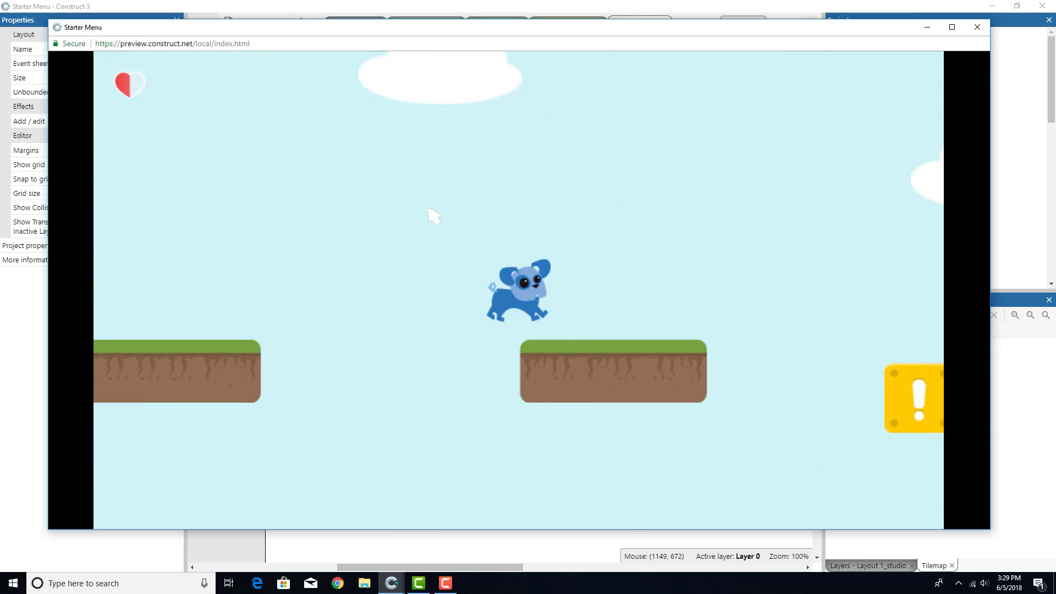
pyautogui.press('Up')
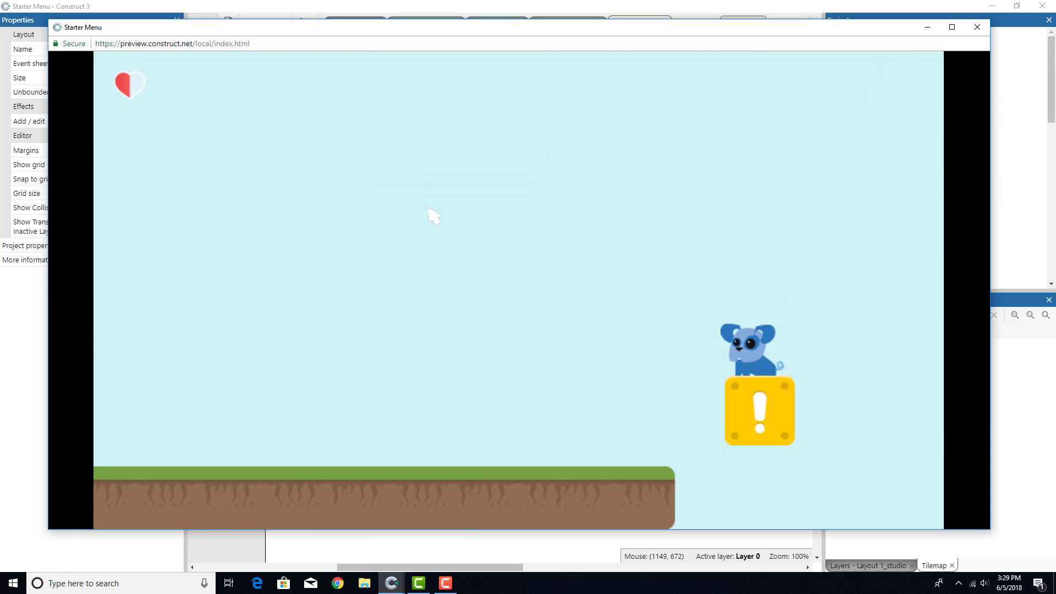
pyautogui.press('Left')
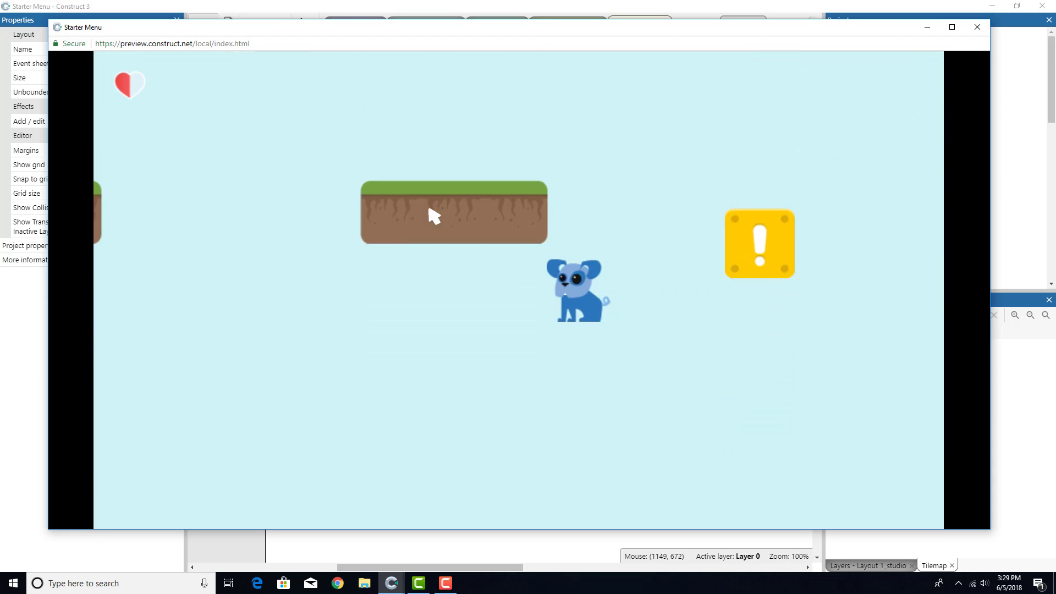
pyautogui.press('Left')
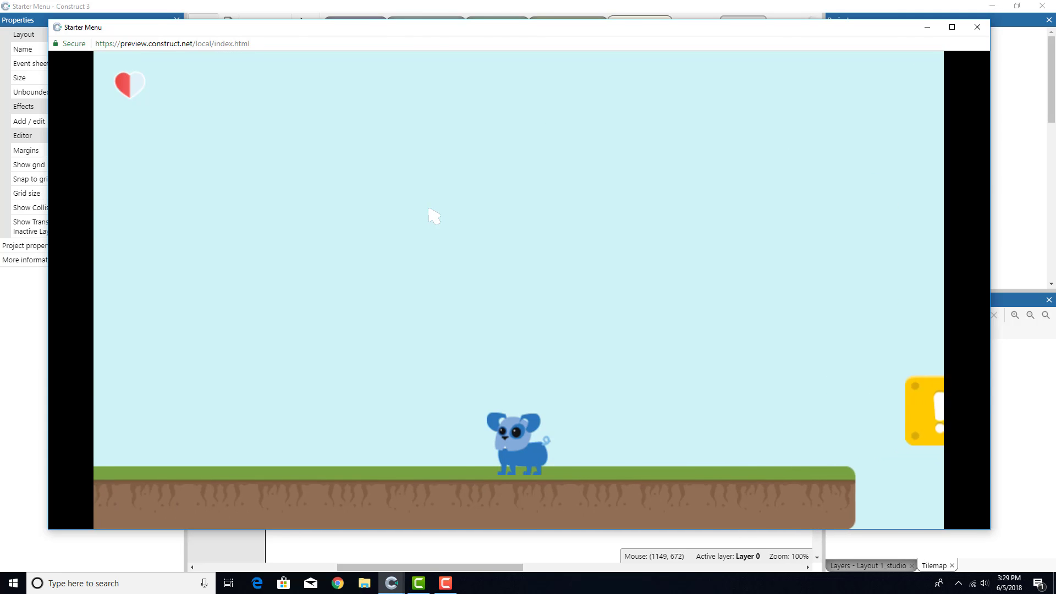
pyautogui.press('Left')
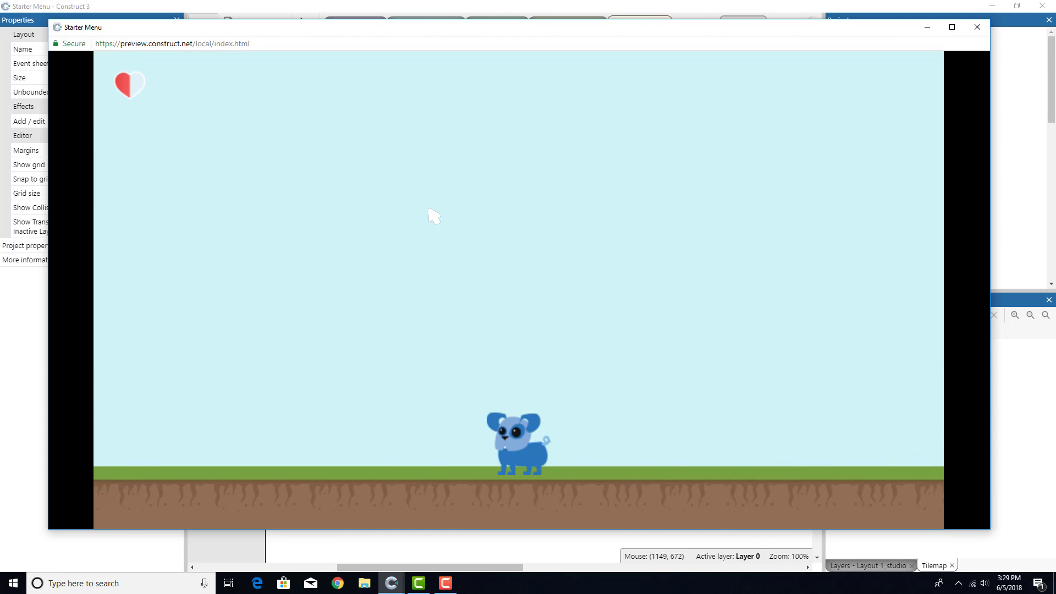
pyautogui.press('Left')
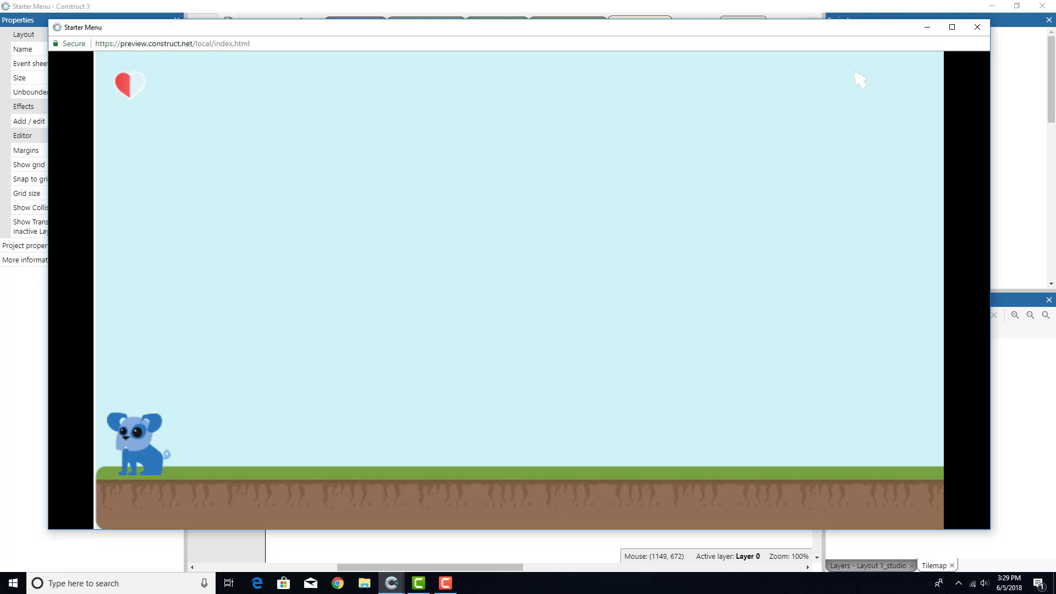
# - Close the preview and move the doghouse on Layout 3_game to Layer 0
pyautogui.click(977, 27)
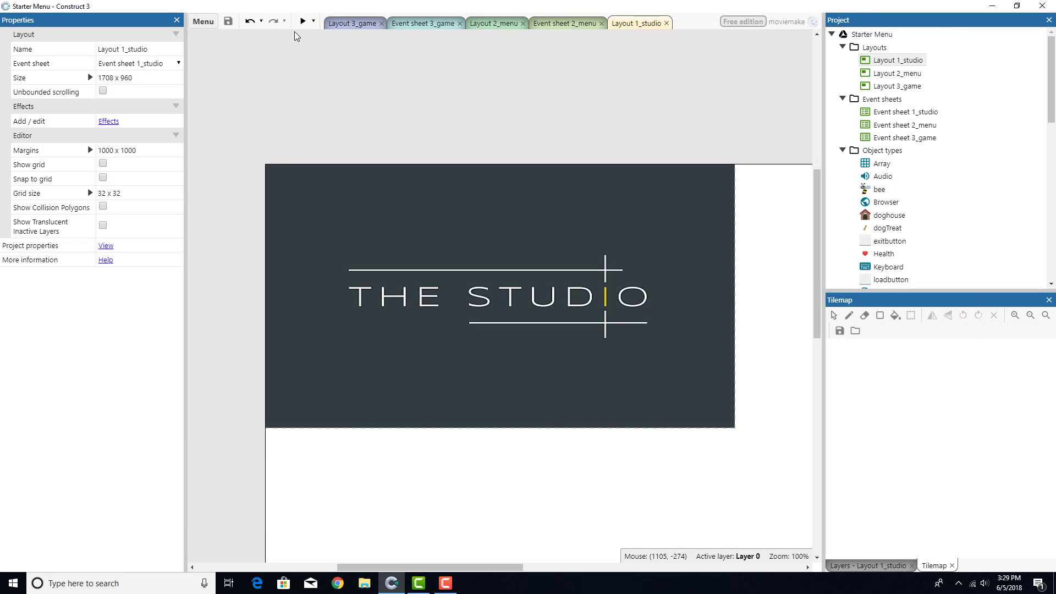
pyautogui.click(413, 24)
pyautogui.click(493, 24)
pyautogui.click(352, 25)
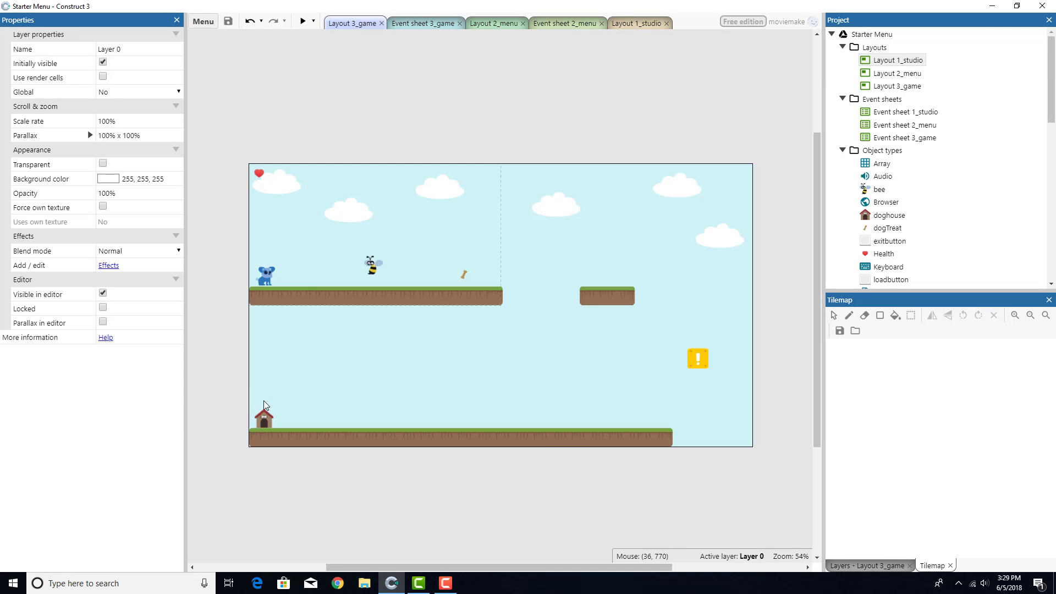
pyautogui.click(265, 419)
pyautogui.click(180, 163)
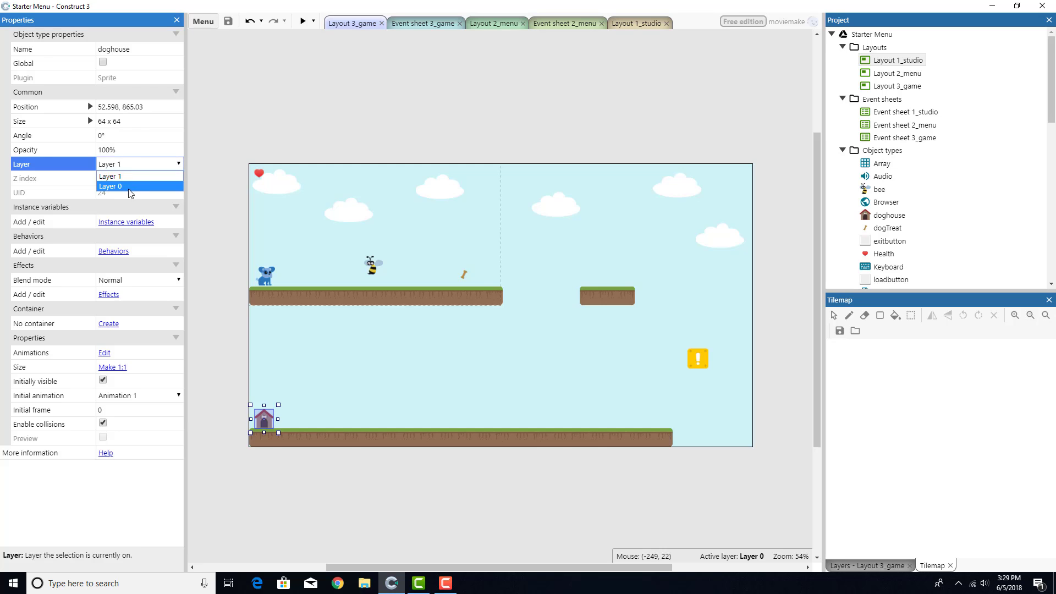
pyautogui.click(110, 177)
pyautogui.click(285, 113)
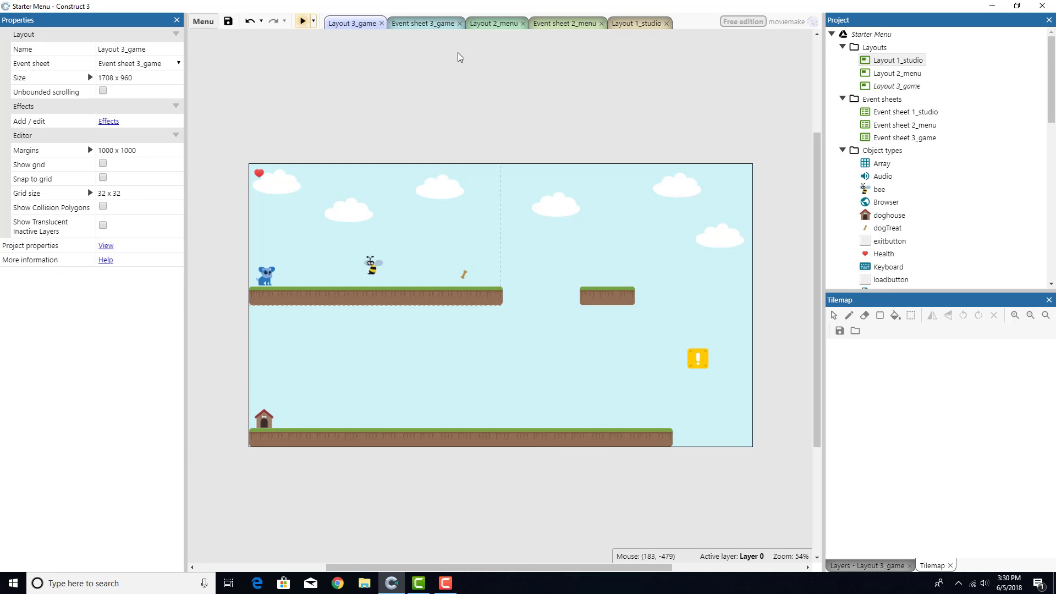
# - Recheck the doghouse's layer and launch a new game preview, allowing the blocked popup
pyautogui.click(259, 175)
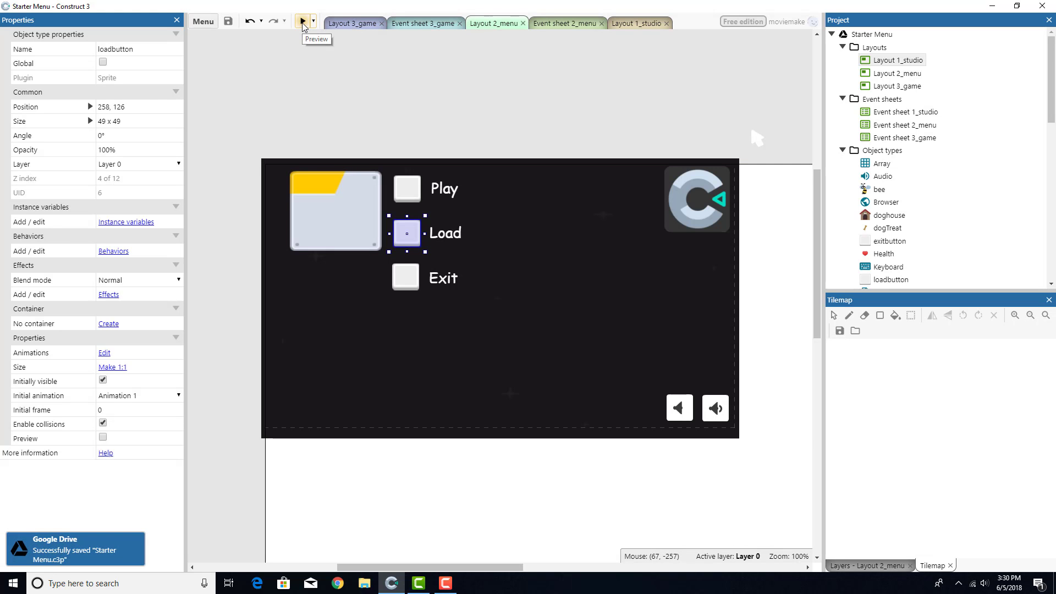
pyautogui.click(302, 22)
pyautogui.click(303, 22)
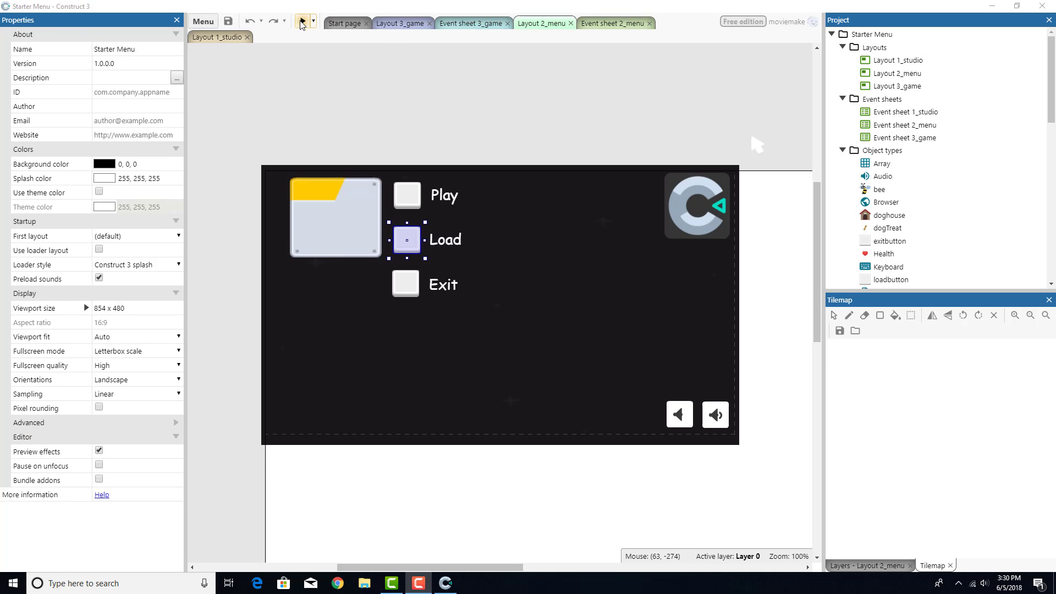
pyautogui.click(392, 25)
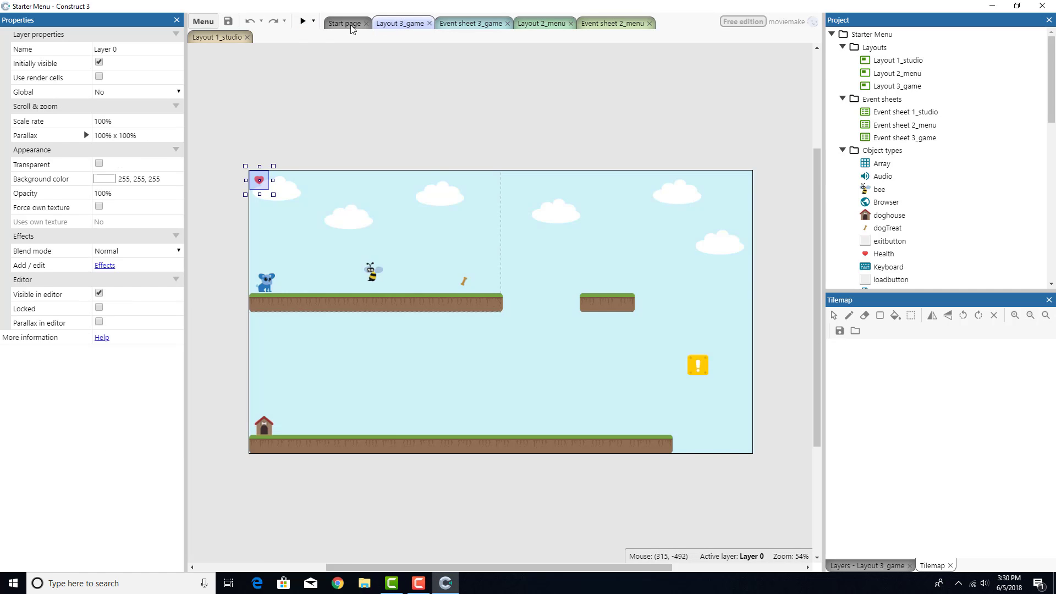
pyautogui.click(265, 425)
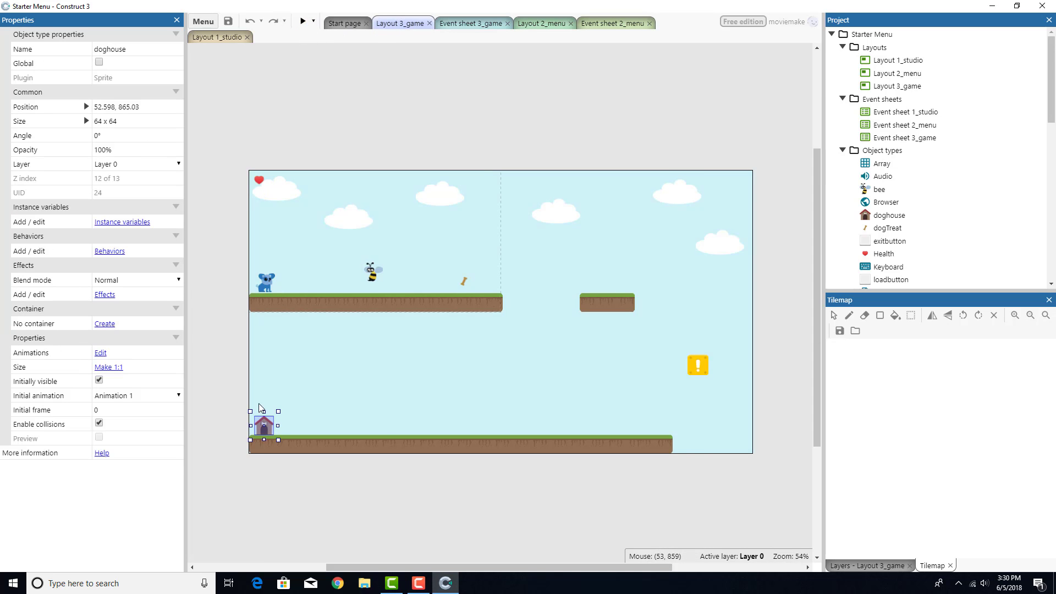
pyautogui.click(302, 22)
pyautogui.click(586, 328)
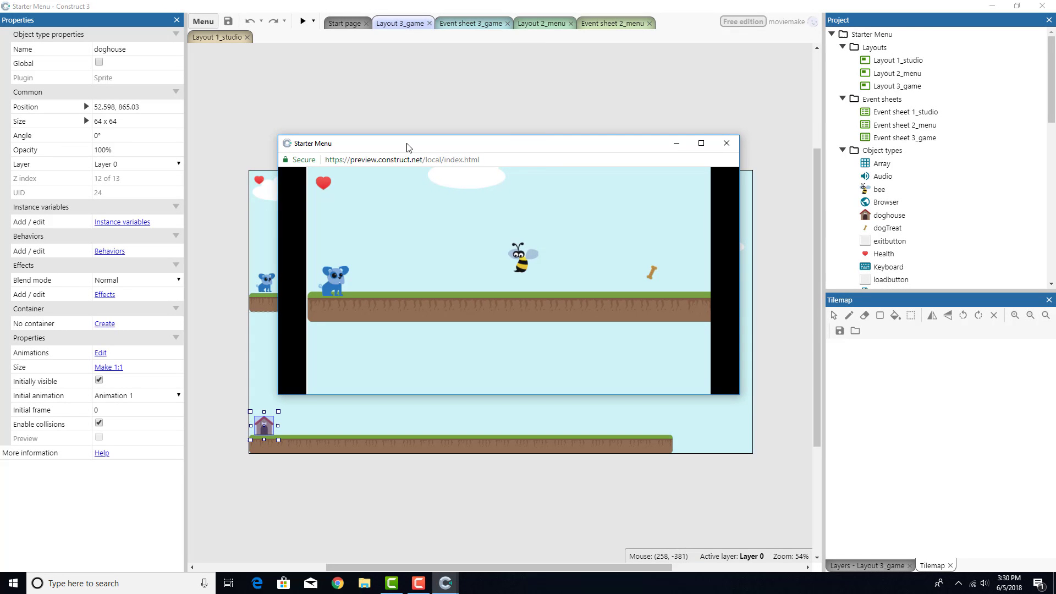
# - Walk and jump the dog right and back left along the platforms
pyautogui.press('Right')
pyautogui.press('Right')
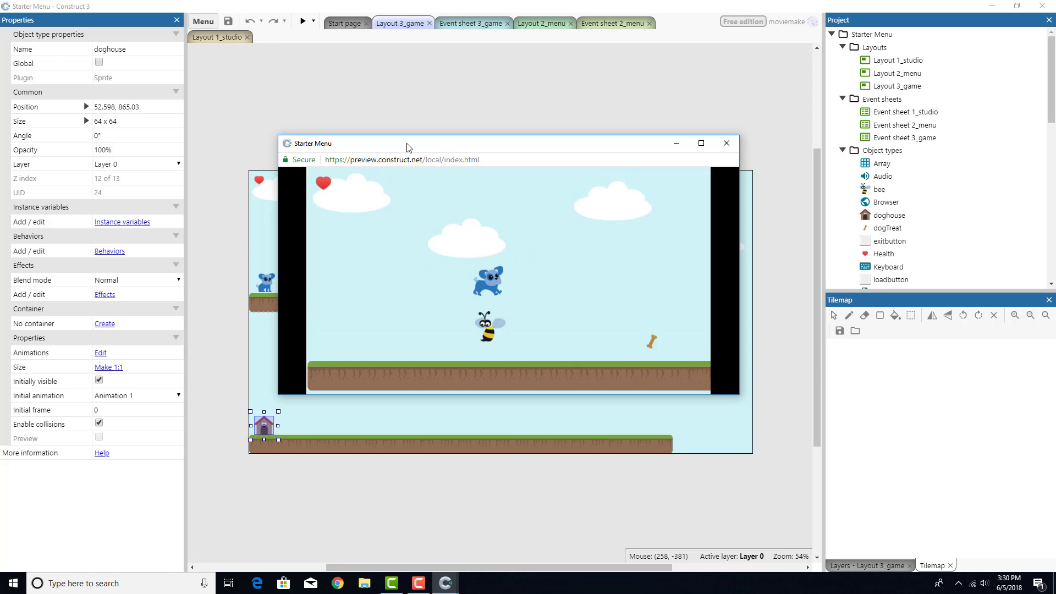
pyautogui.press('Left')
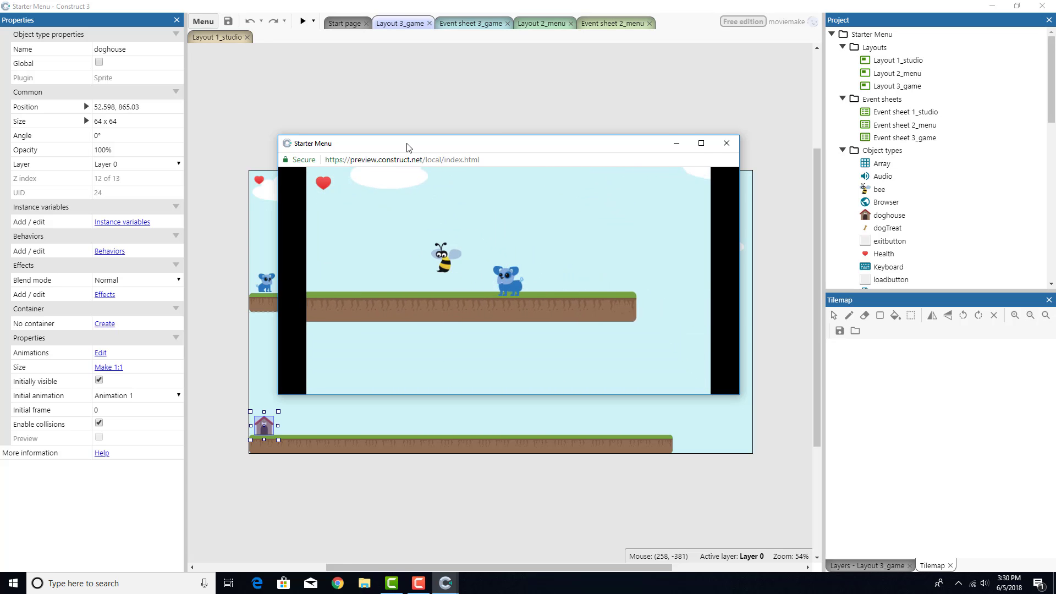
pyautogui.press('Right')
pyautogui.press('Right')
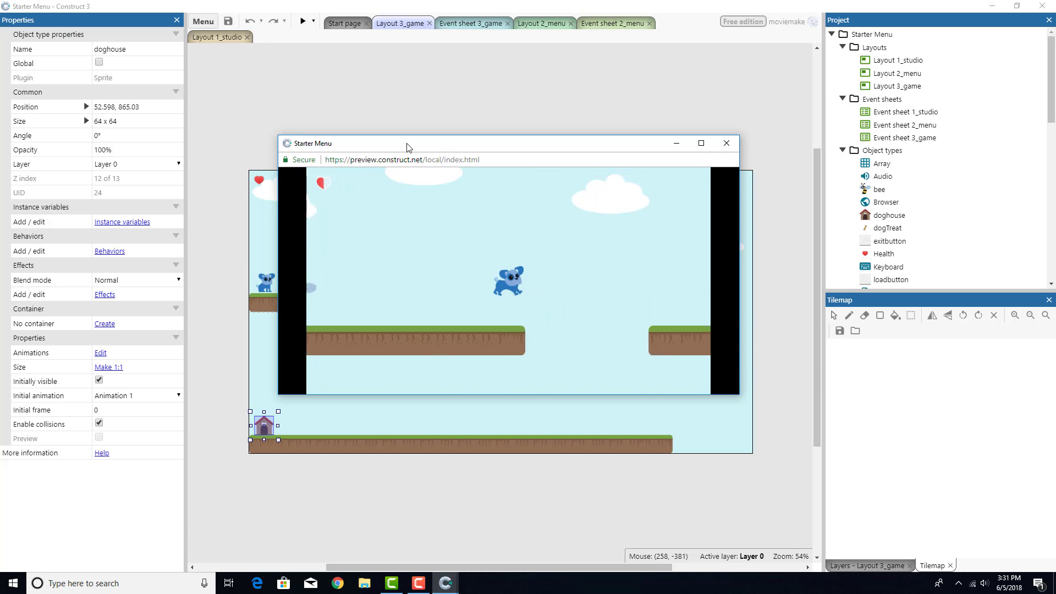
pyautogui.press('Up')
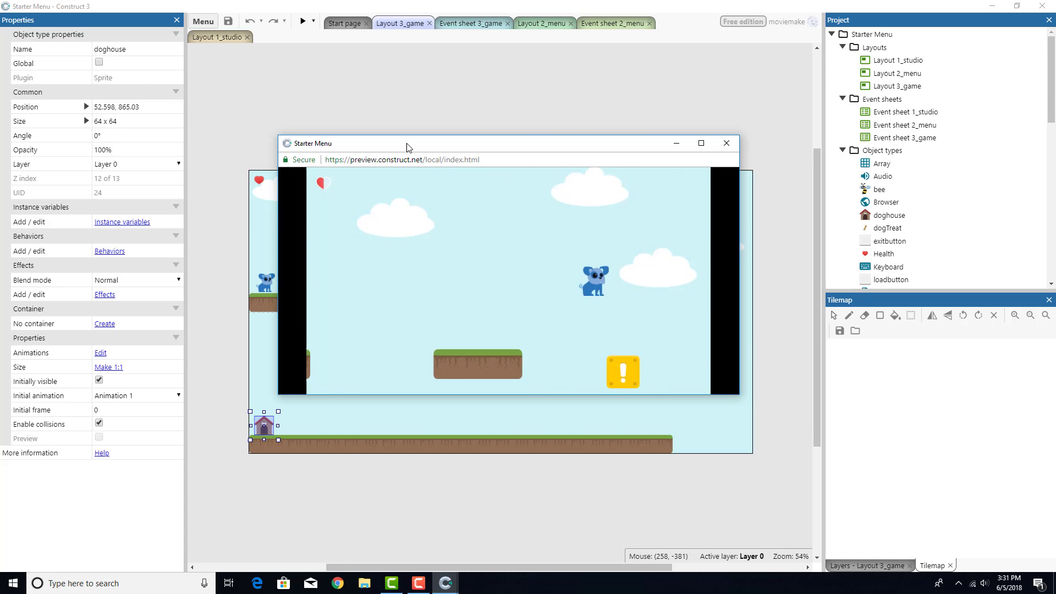
pyautogui.press('Left')
pyautogui.press('Left')
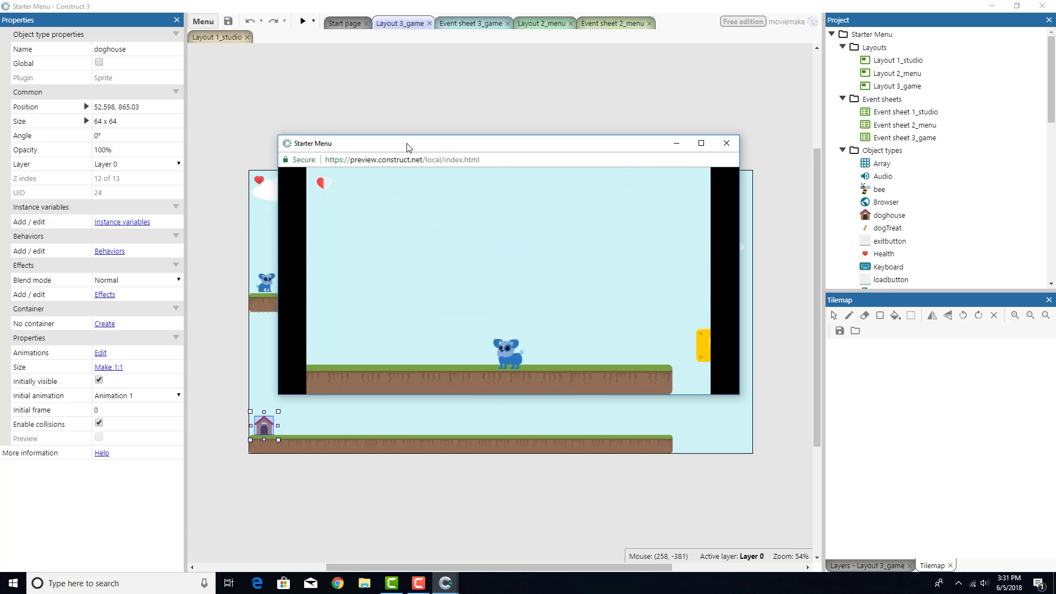
pyautogui.press('Left')
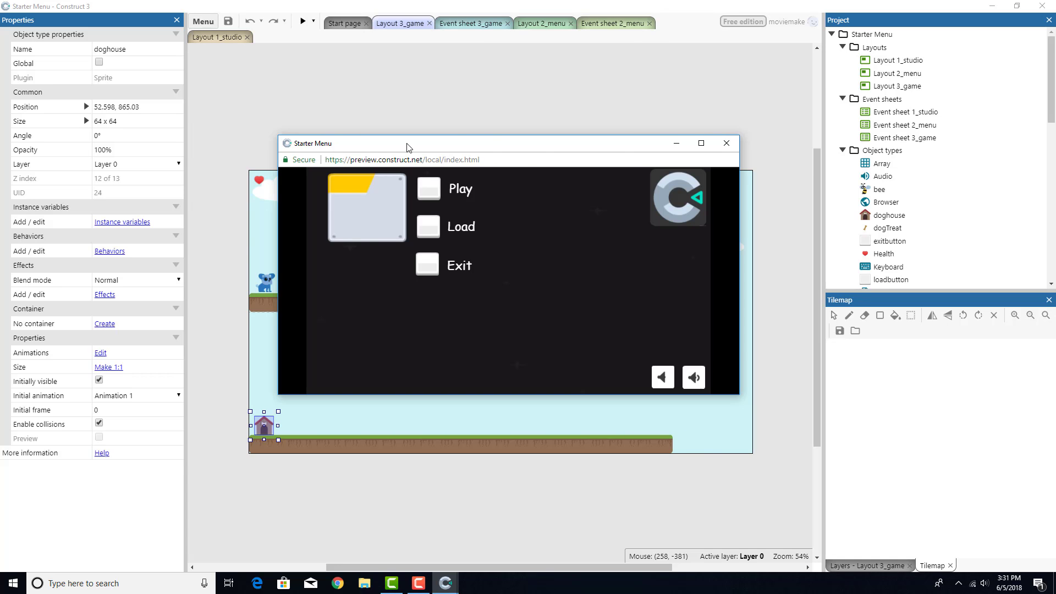
# - Load the saved checkpoint and jump the dog onto and off the yellow block
pyautogui.click(428, 225)
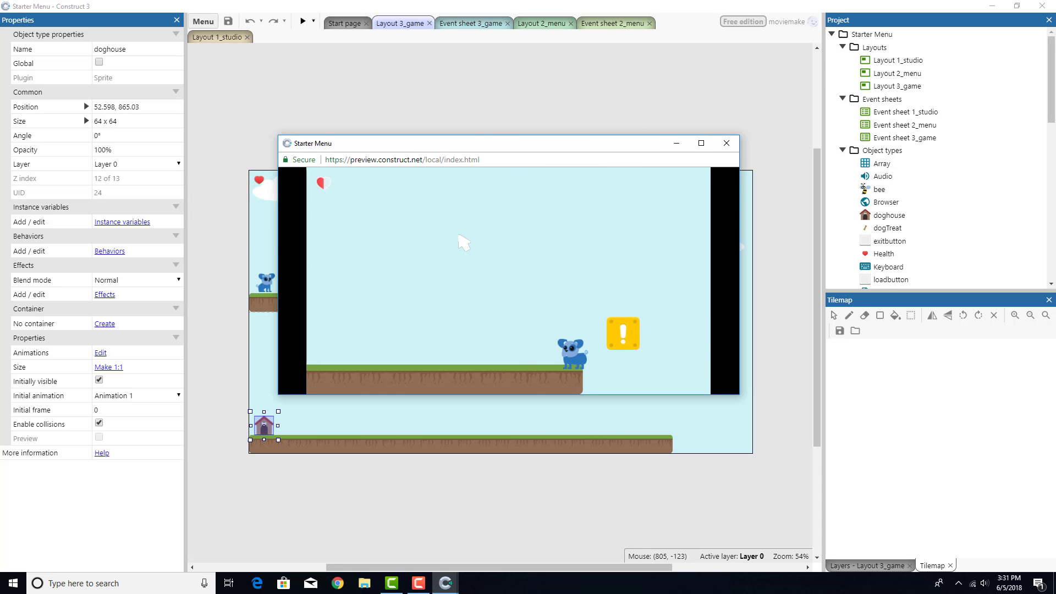
pyautogui.press('Right')
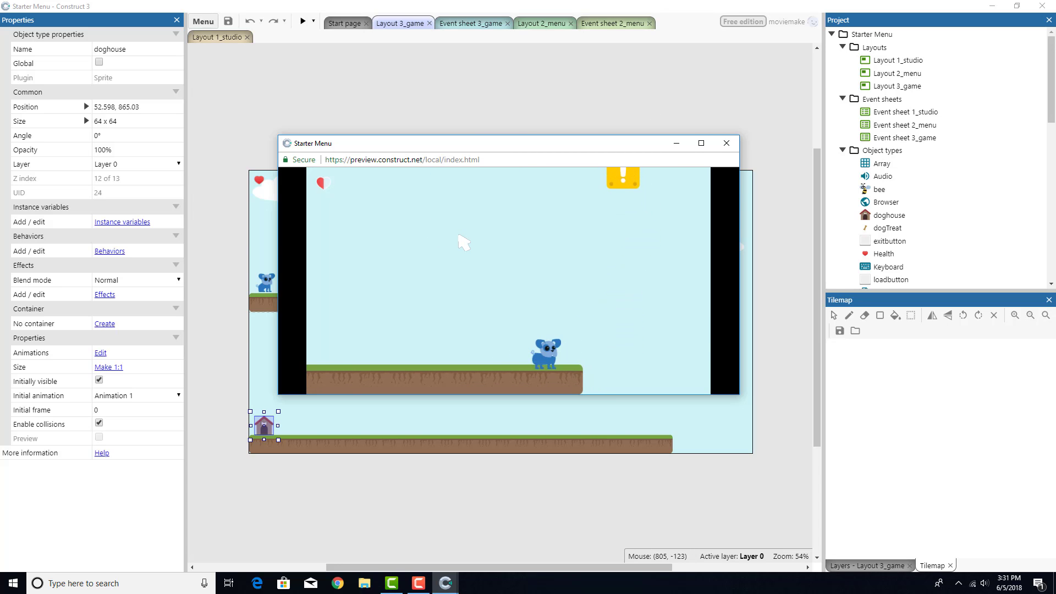
pyautogui.press('Up')
pyautogui.press('Right')
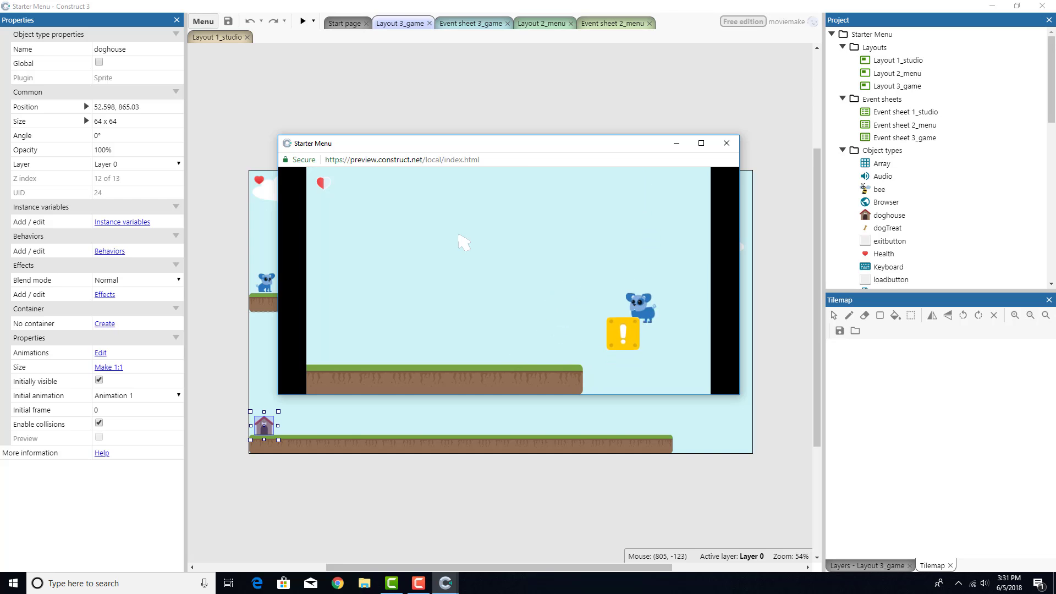
pyautogui.press('Up')
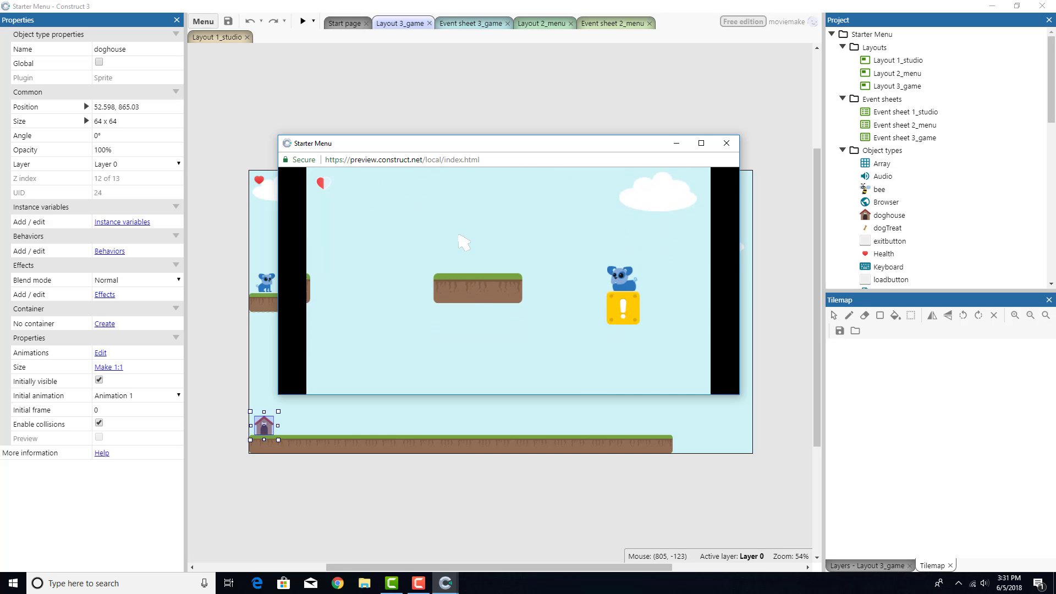
pyautogui.press('Left')
pyautogui.press('Left')
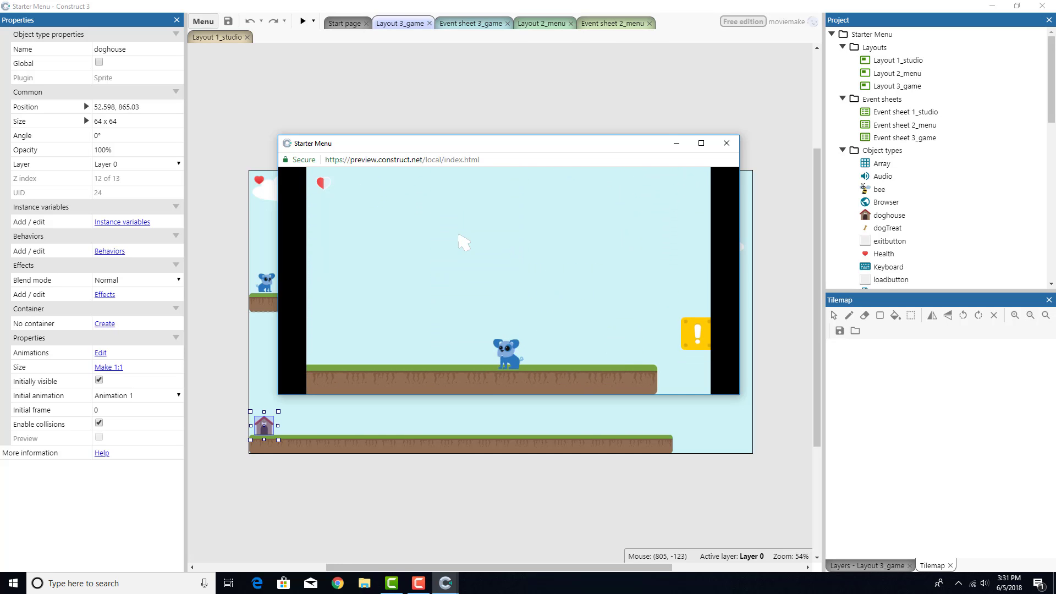
pyautogui.press('Left')
pyautogui.press('Left')
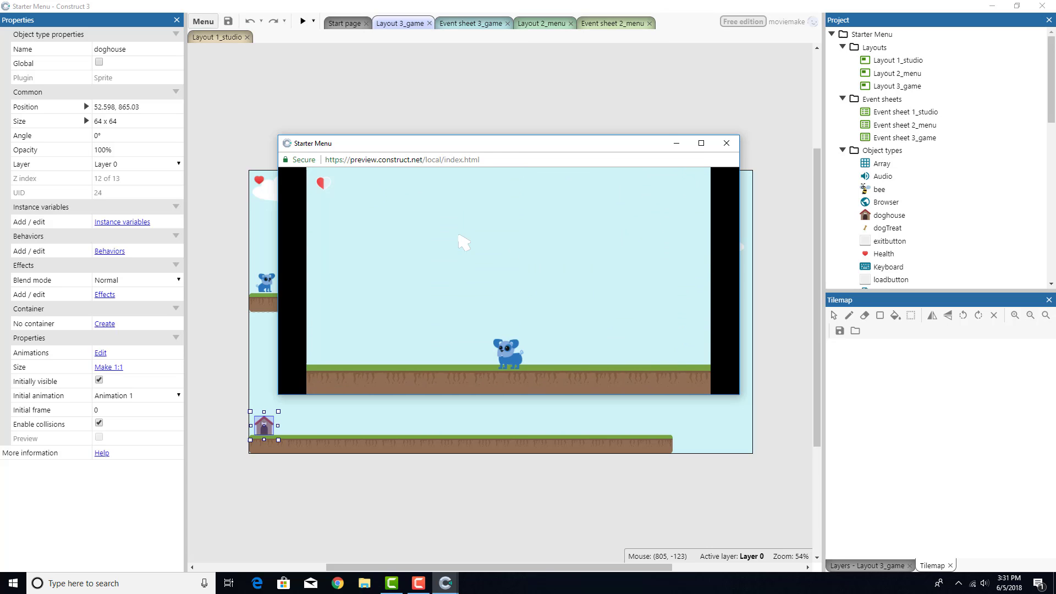
pyautogui.press('Left')
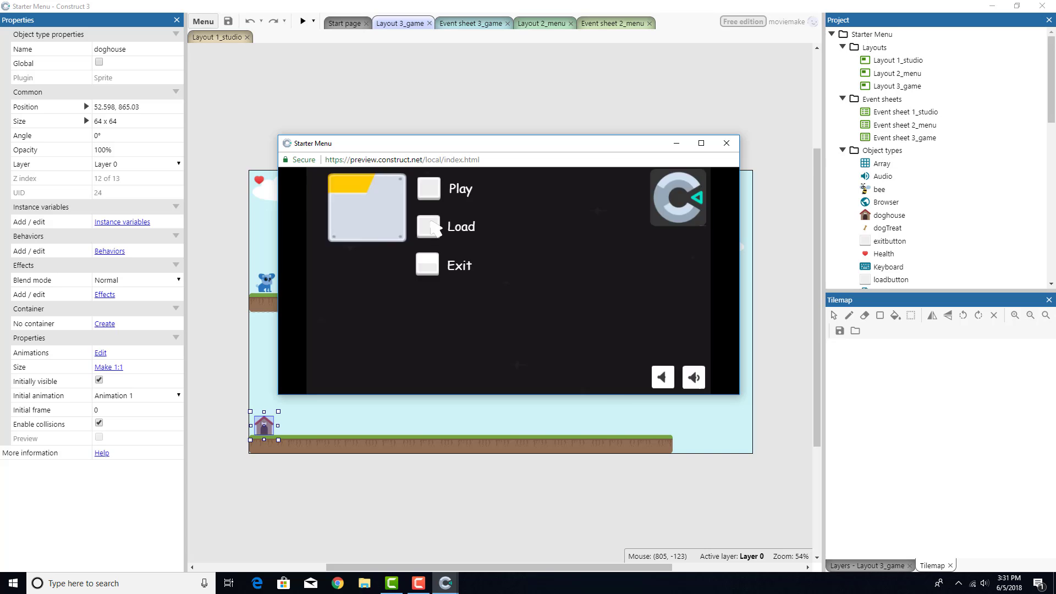
# - Load the save again, walk the dog into the doghouse, then Exit the game
pyautogui.click(434, 228)
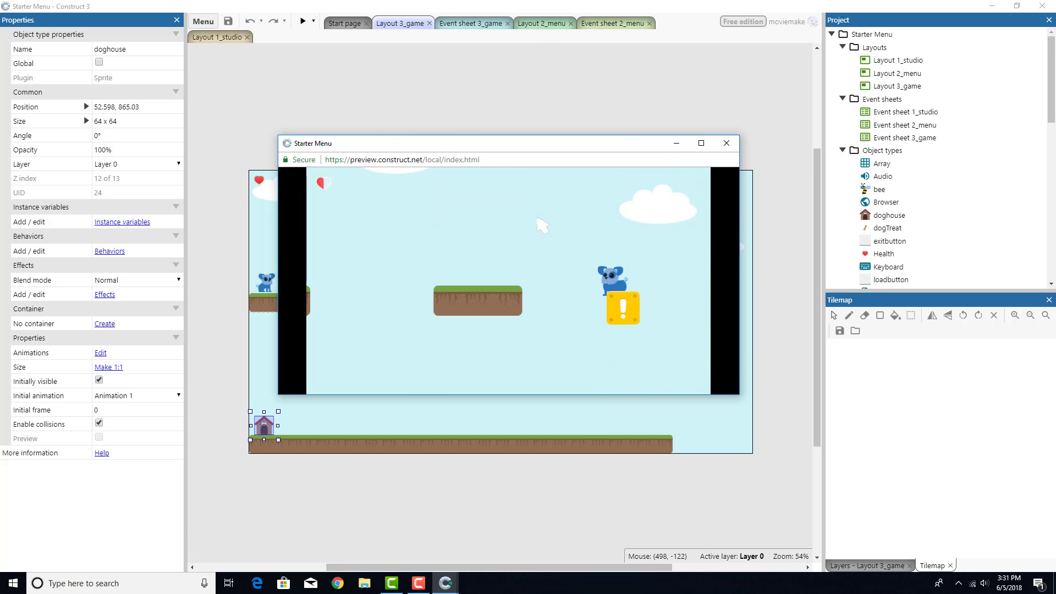
pyautogui.press('Up')
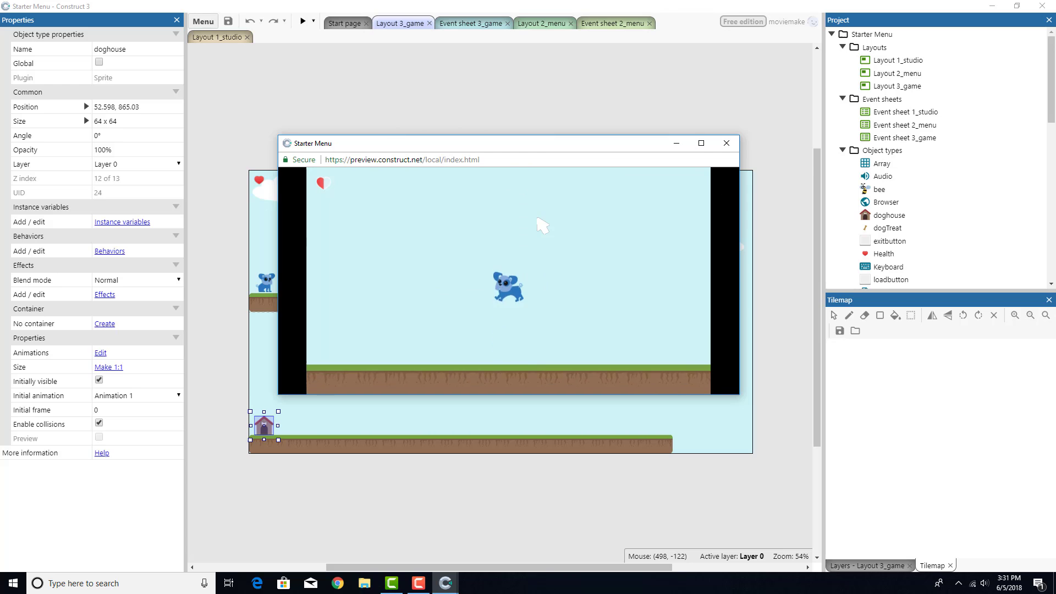
pyautogui.press('Up')
pyautogui.press('Left')
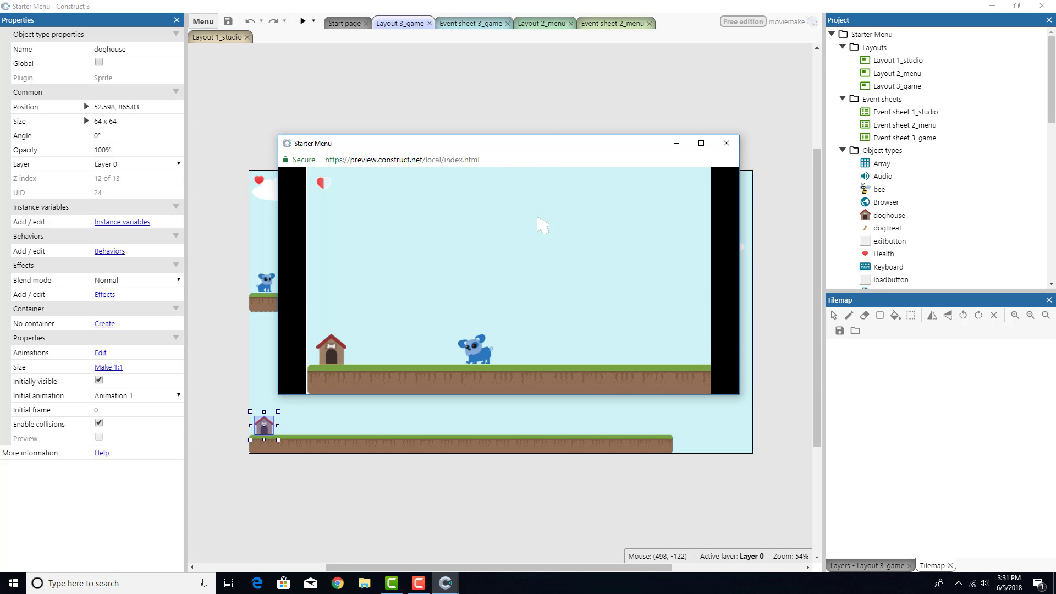
pyautogui.press('Left')
pyautogui.press('Right')
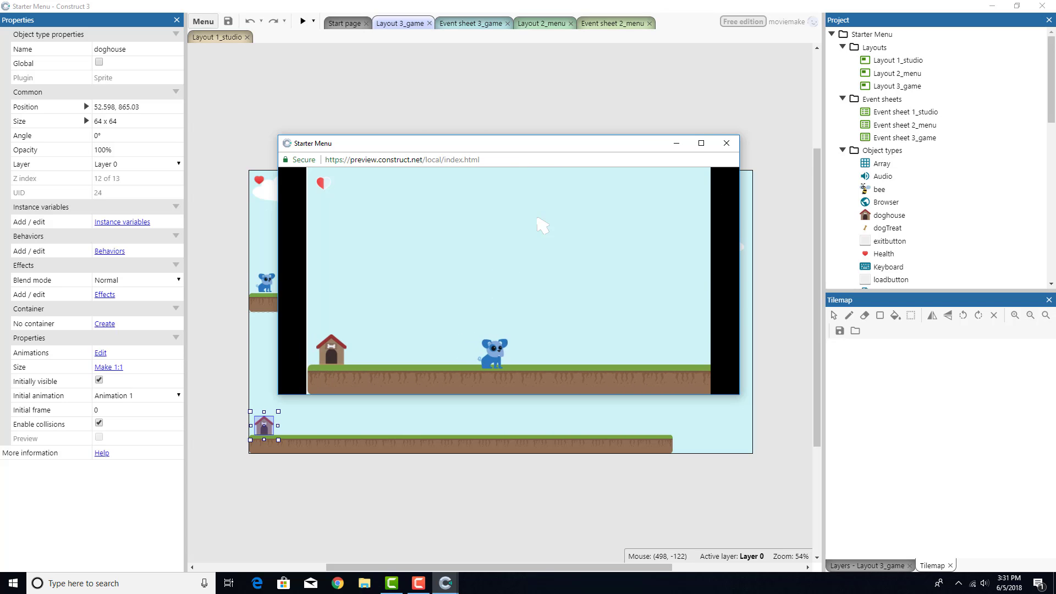
pyautogui.press('Left')
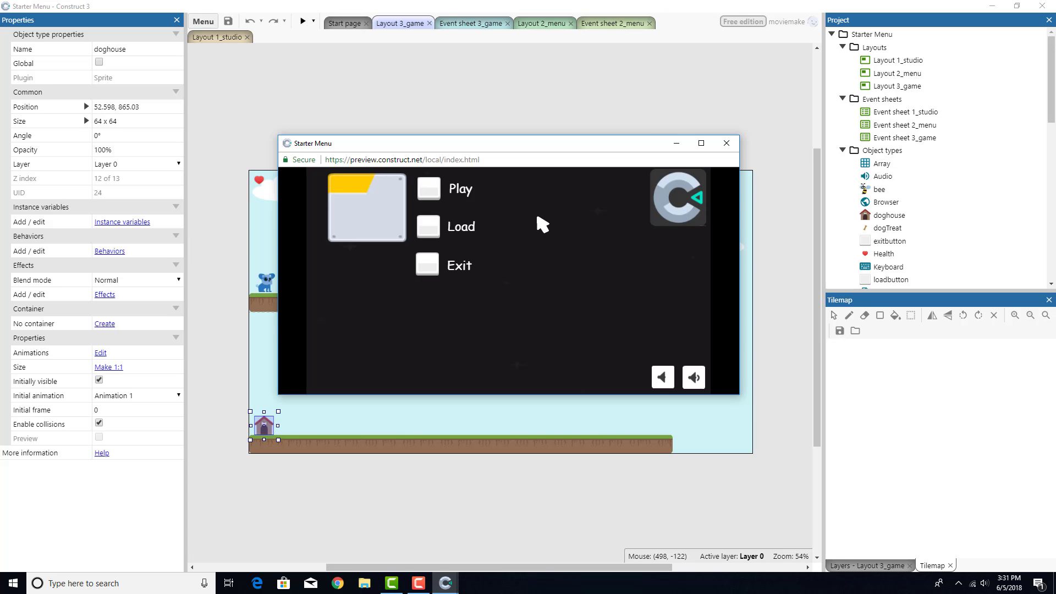
pyautogui.click(432, 266)
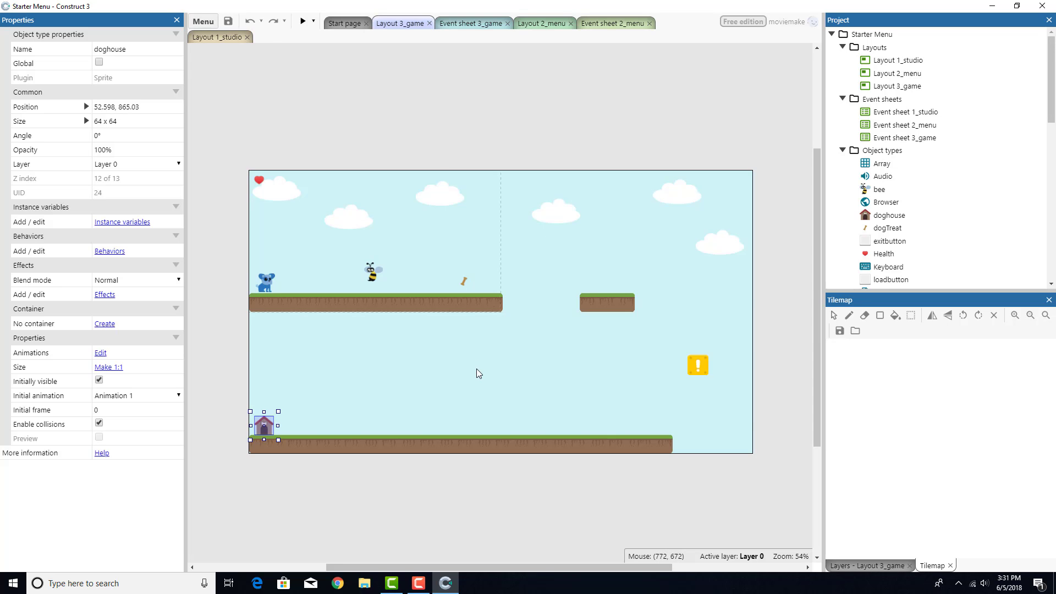
# - Select the bee, then scroll Event sheet 3_game down to event 9's bee collision
pyautogui.click(373, 278)
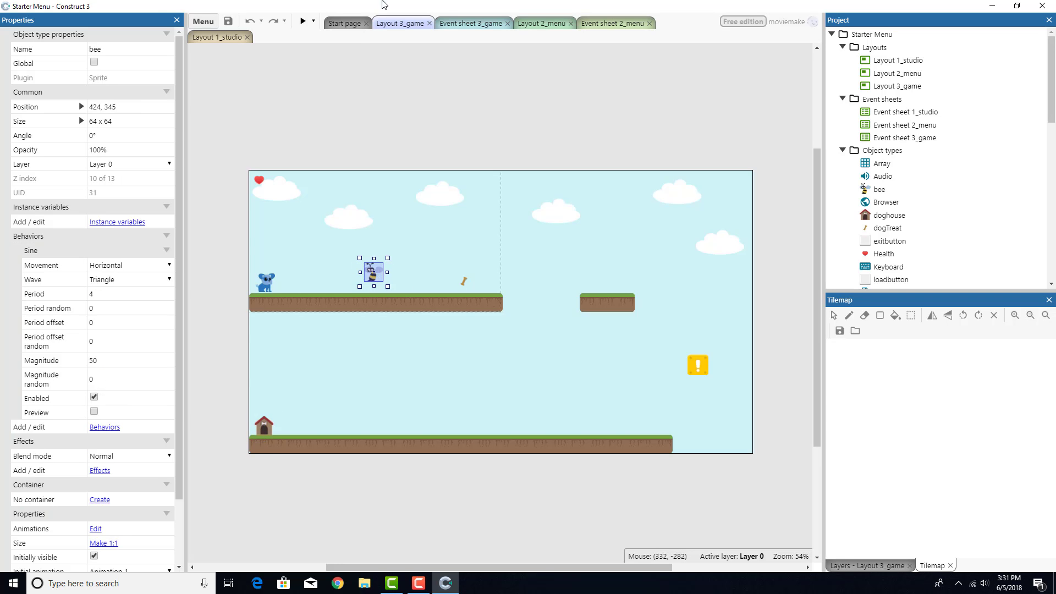
pyautogui.click(455, 22)
pyautogui.scroll(-3, 362, 355)
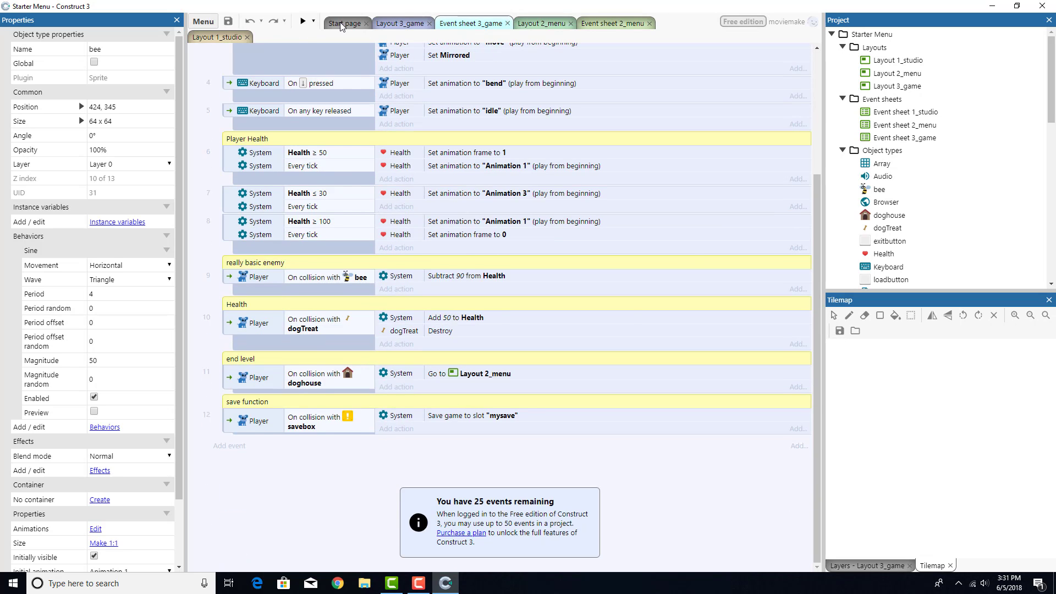
pyautogui.click(397, 24)
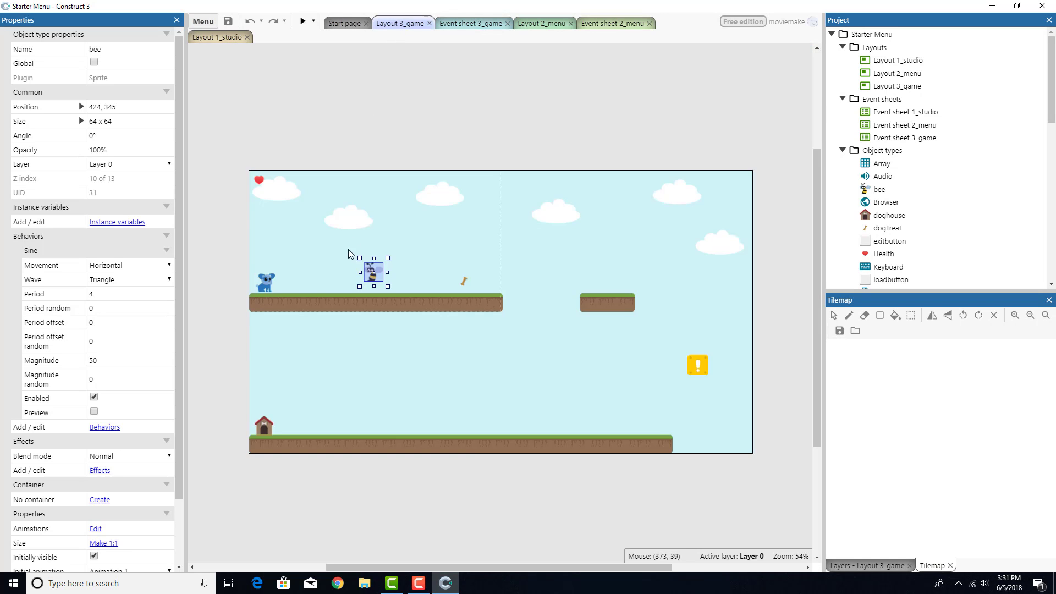
pyautogui.click(454, 23)
pyautogui.scroll(3, 272, 282)
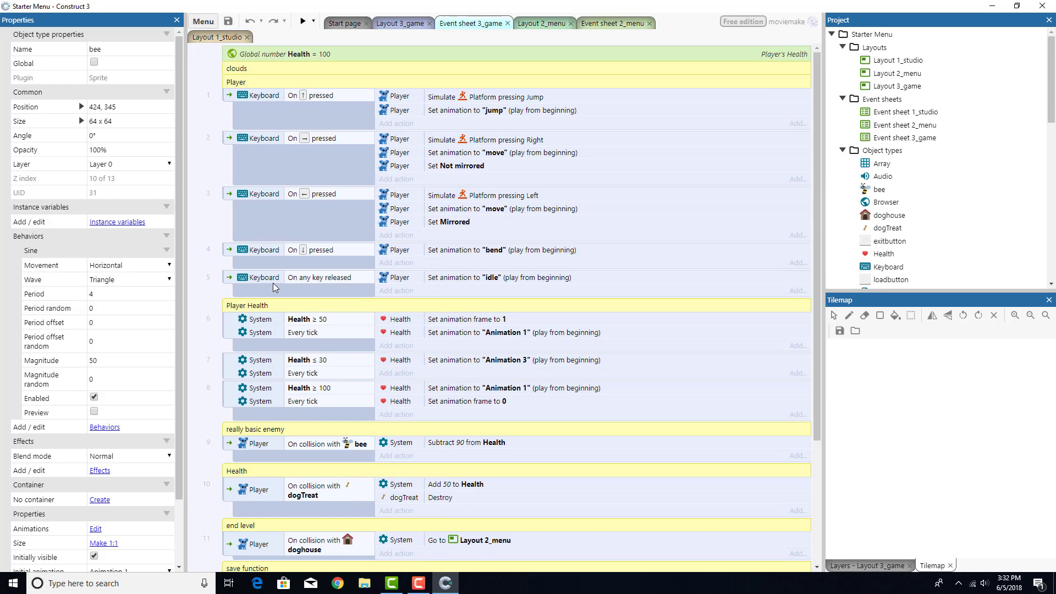
pyautogui.scroll(-3, 216, 297)
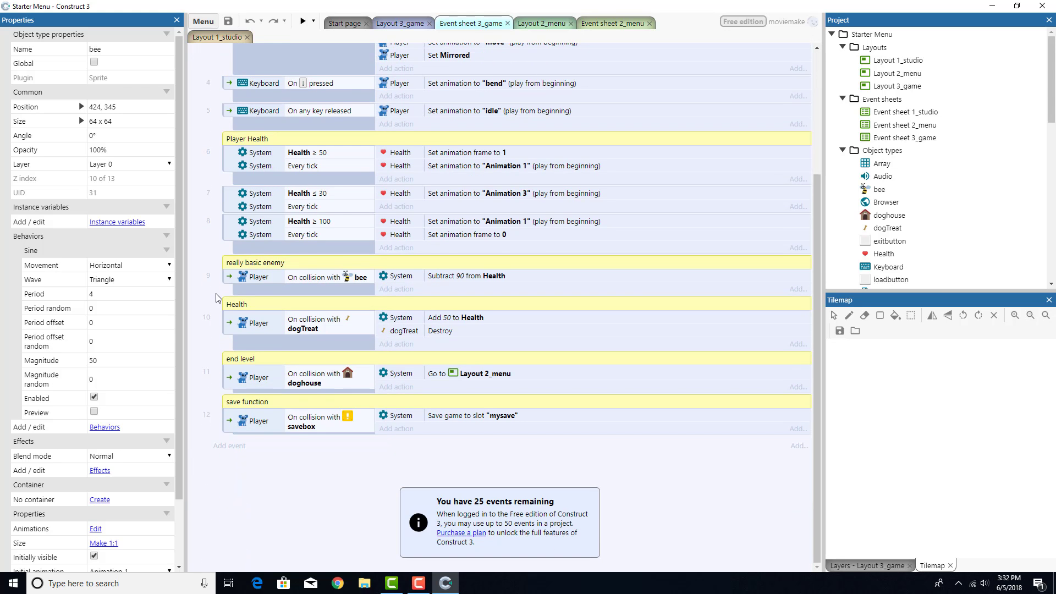
# - Start adding a new event from the sheet's context menu, then cancel it
pyautogui.rightClick(285, 485)
pyautogui.click(321, 352)
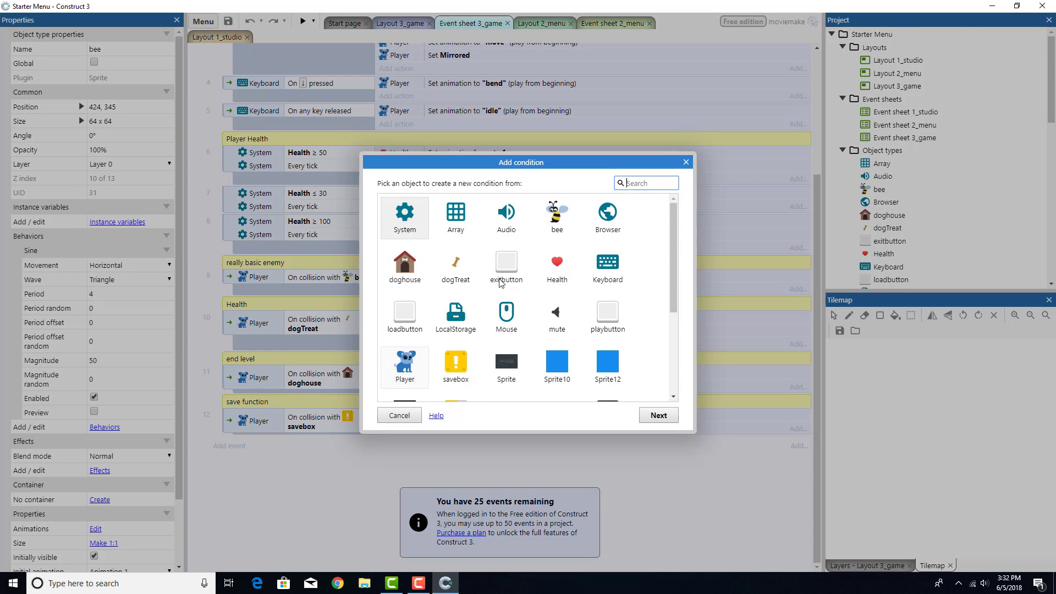
pyautogui.scroll(-4, 452, 357)
pyautogui.scroll(3, 451, 326)
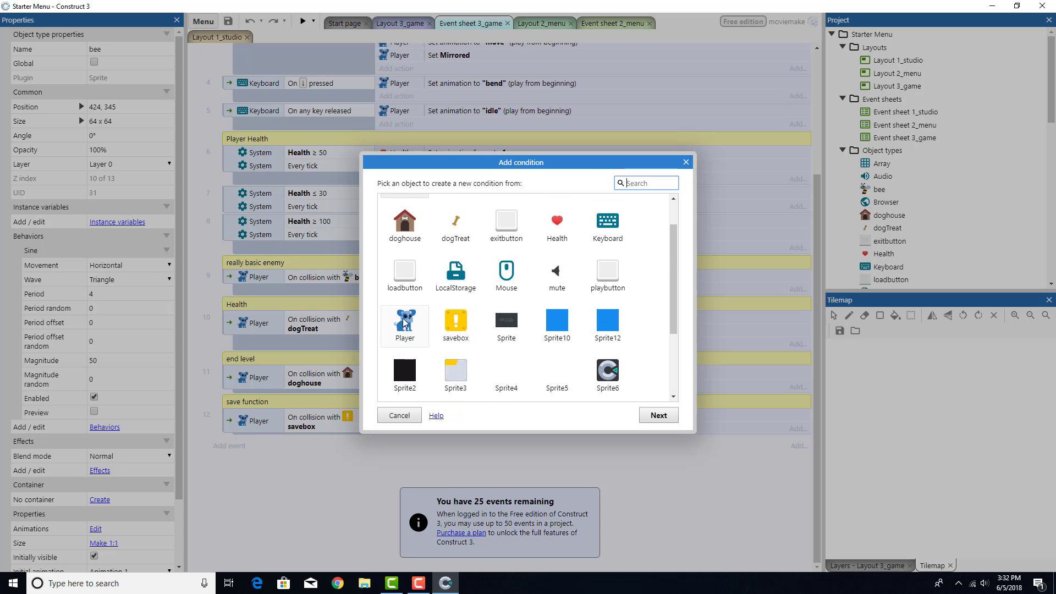
pyautogui.click(400, 415)
pyautogui.scroll(1, 370, 377)
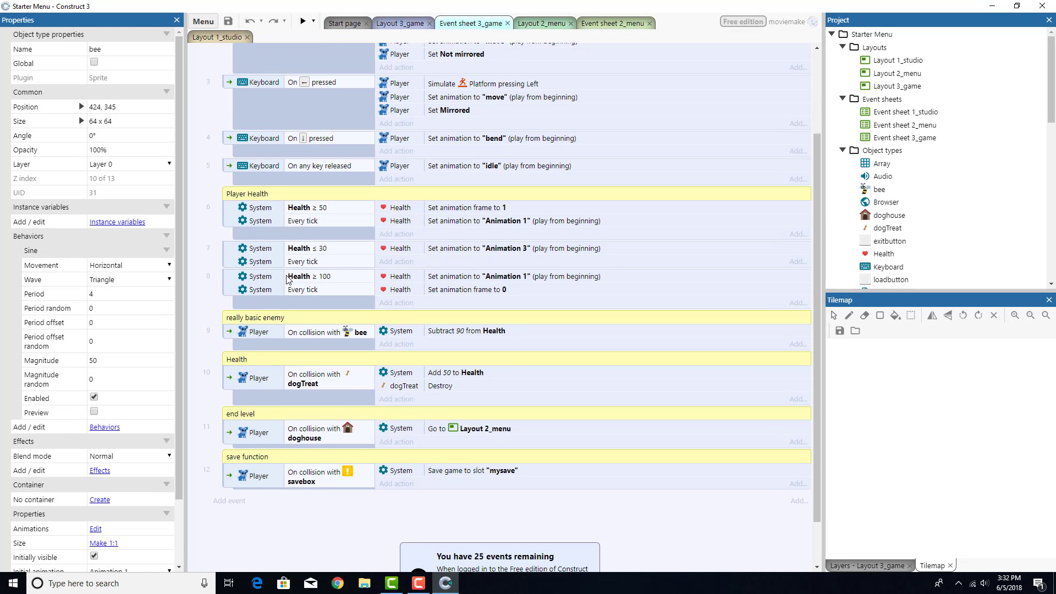
# - Add a bee Destroy action to event 9's Player-bee collision
pyautogui.click(411, 343)
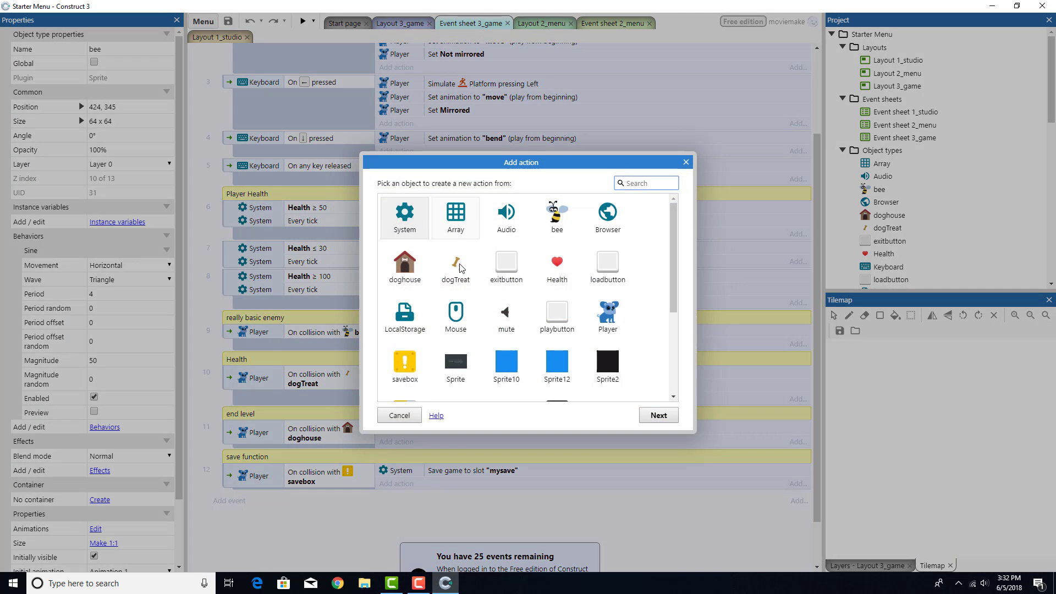
pyautogui.doubleClick(557, 217)
pyautogui.write('det')
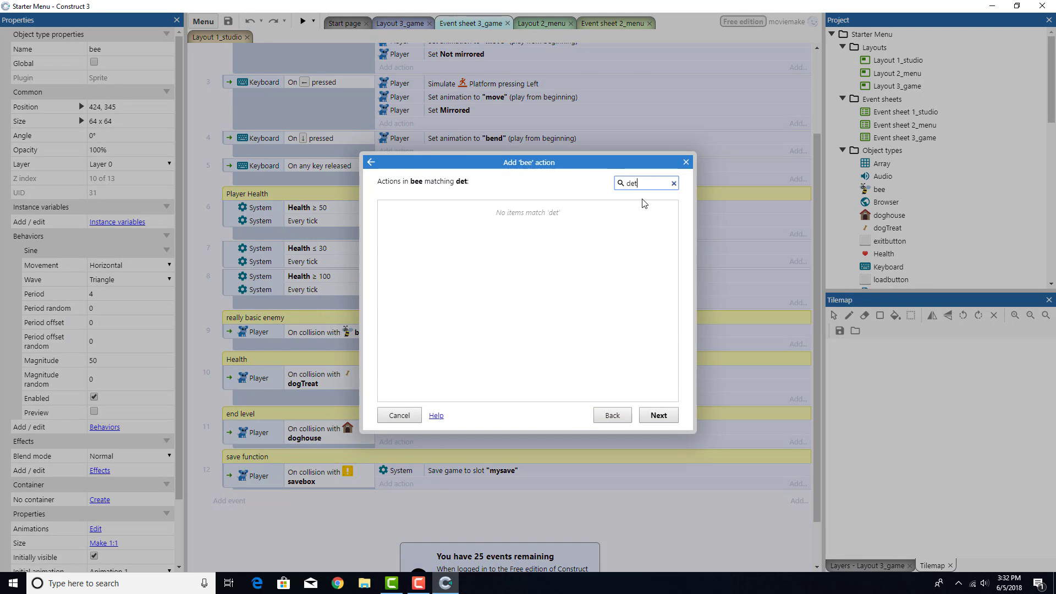
pyautogui.press('BackSpace')
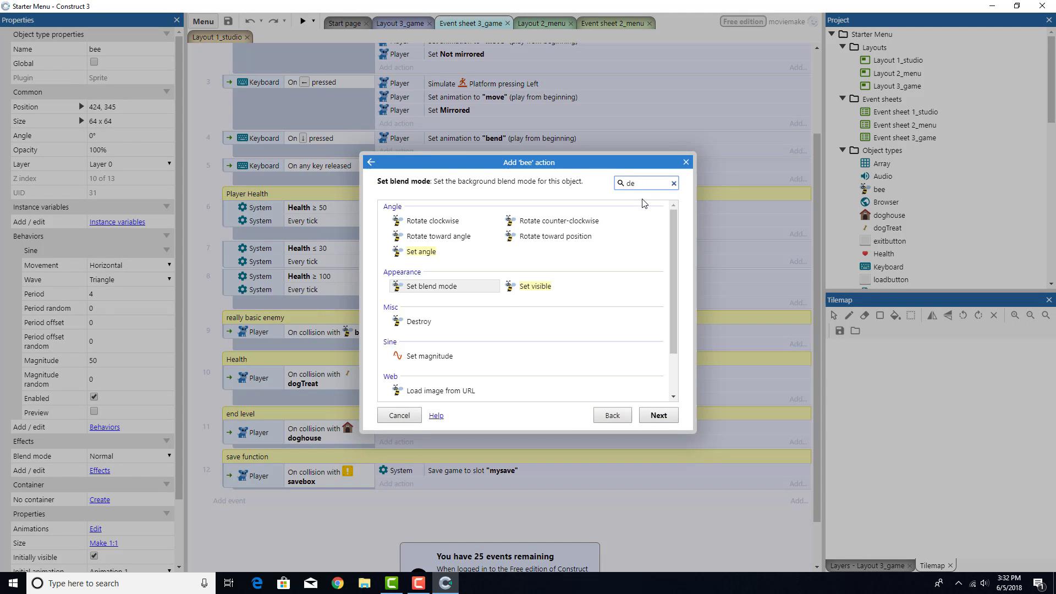
pyautogui.doubleClick(422, 321)
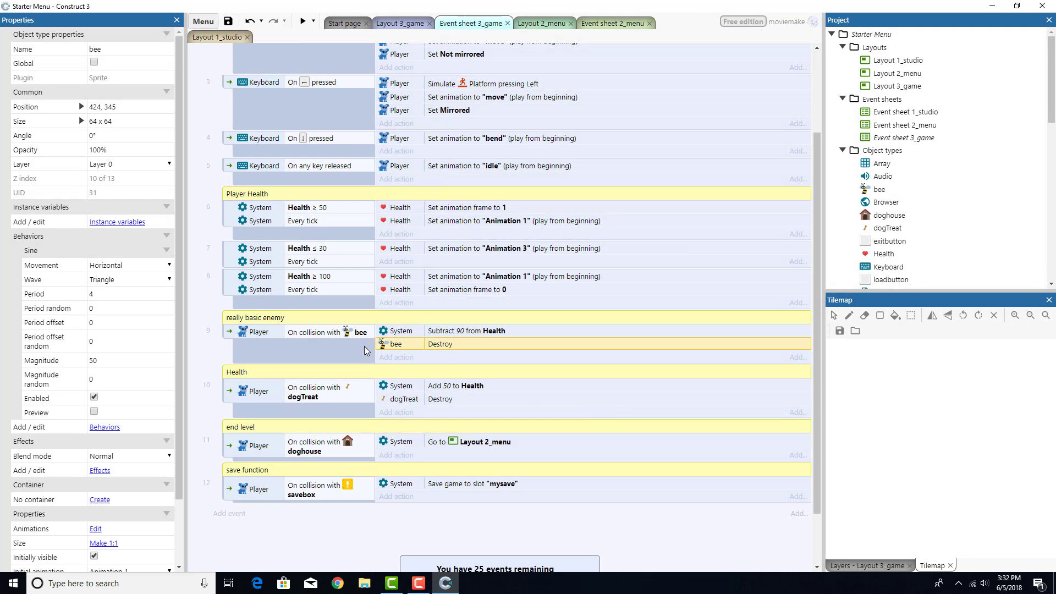
pyautogui.click(303, 23)
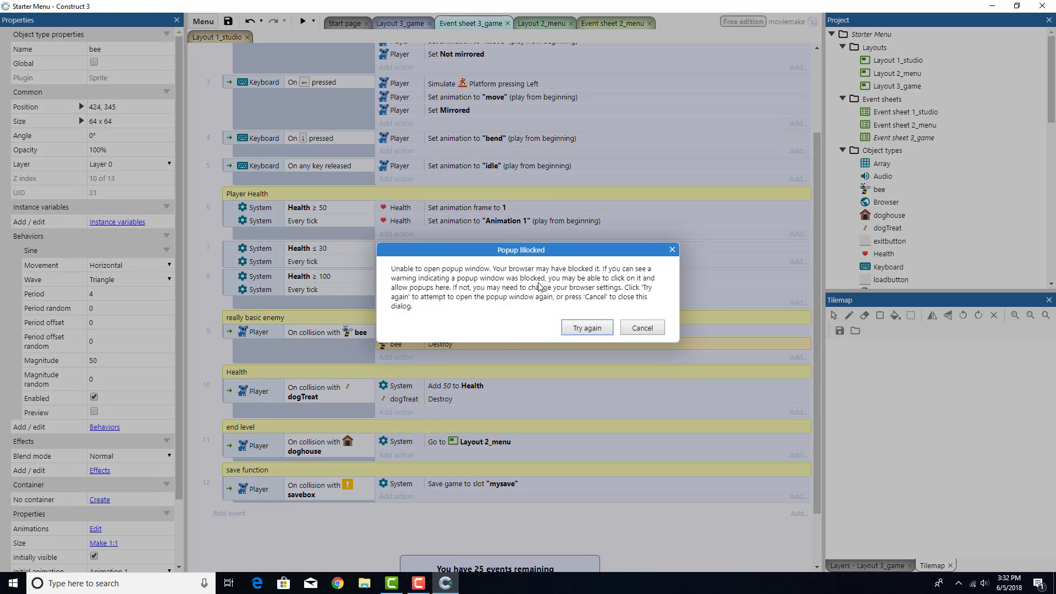
pyautogui.click(576, 329)
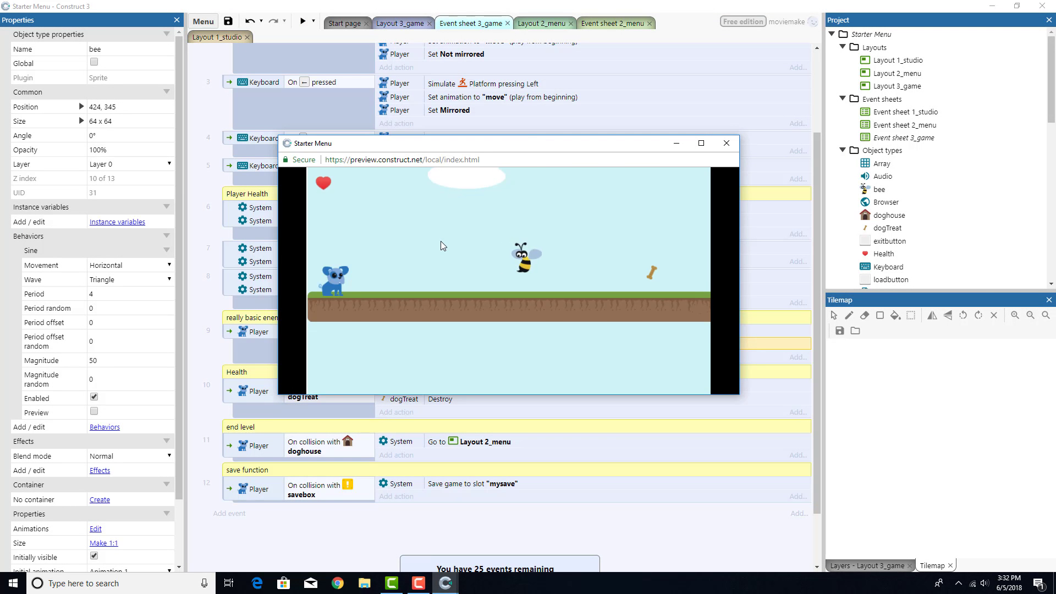
pyautogui.press('Right')
pyautogui.press('Up')
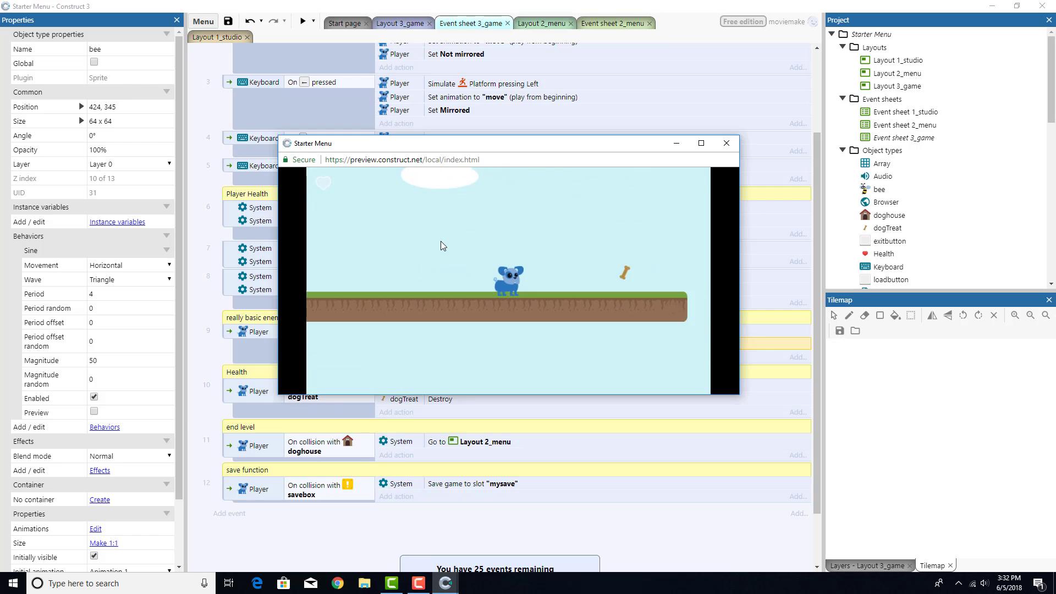
pyautogui.press('Left')
pyautogui.press('Right')
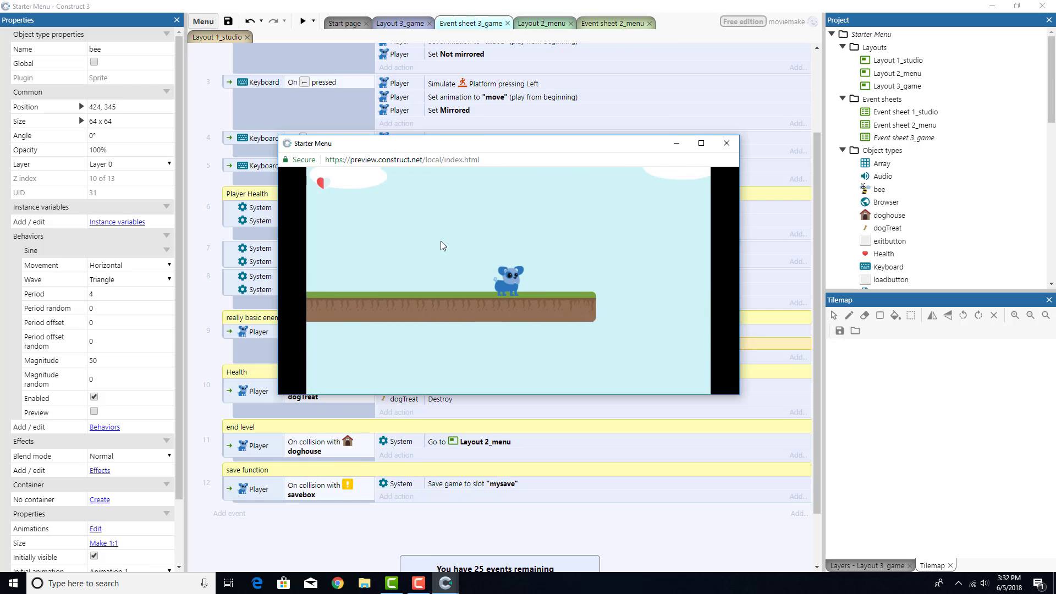
pyautogui.press('Right')
pyautogui.press('Up')
pyautogui.press('Left')
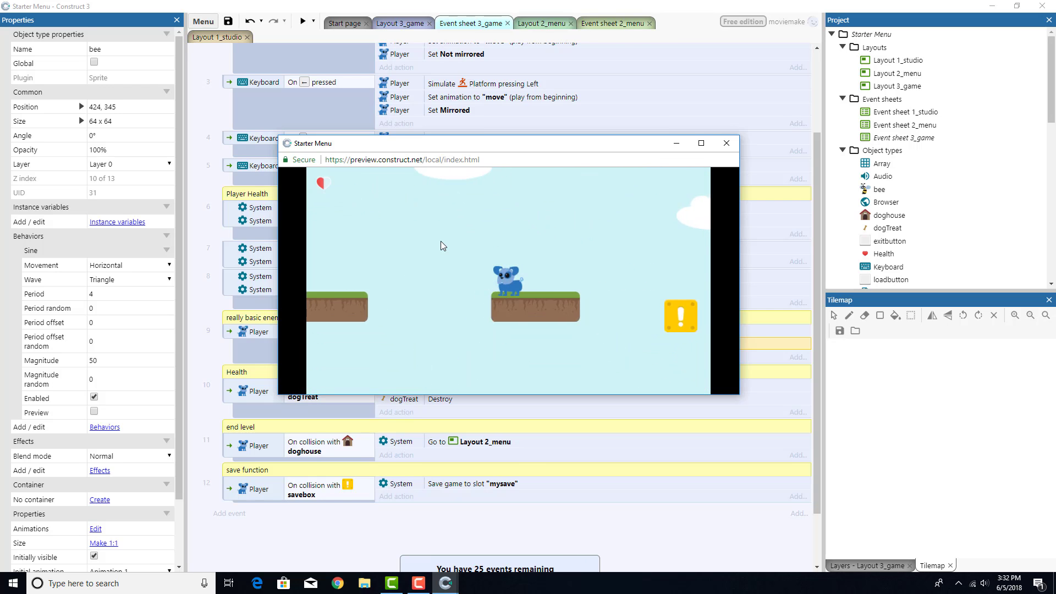
pyautogui.press('Left')
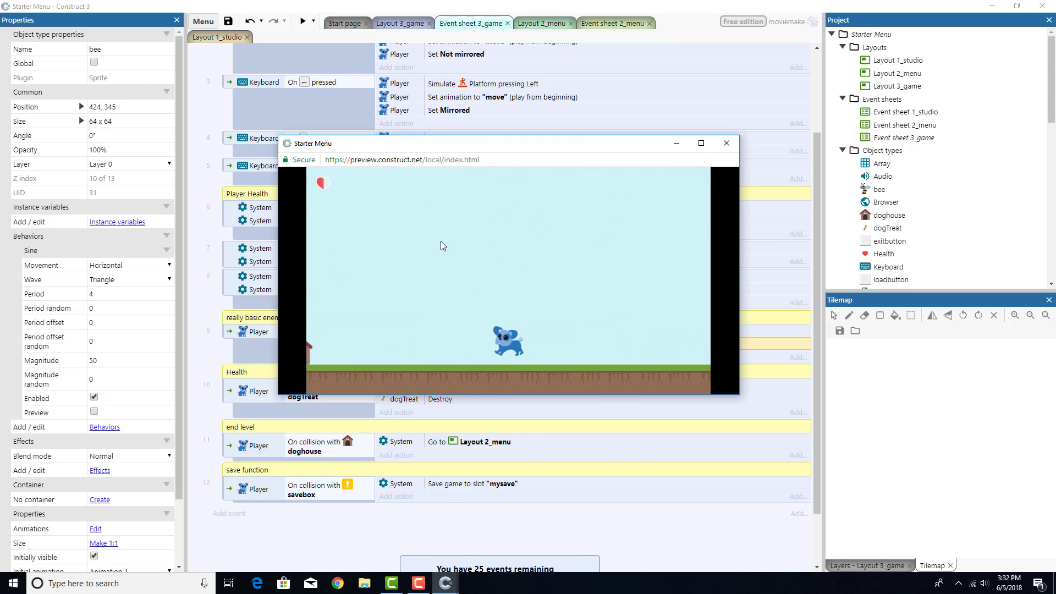
pyautogui.press('Left')
pyautogui.press('Up')
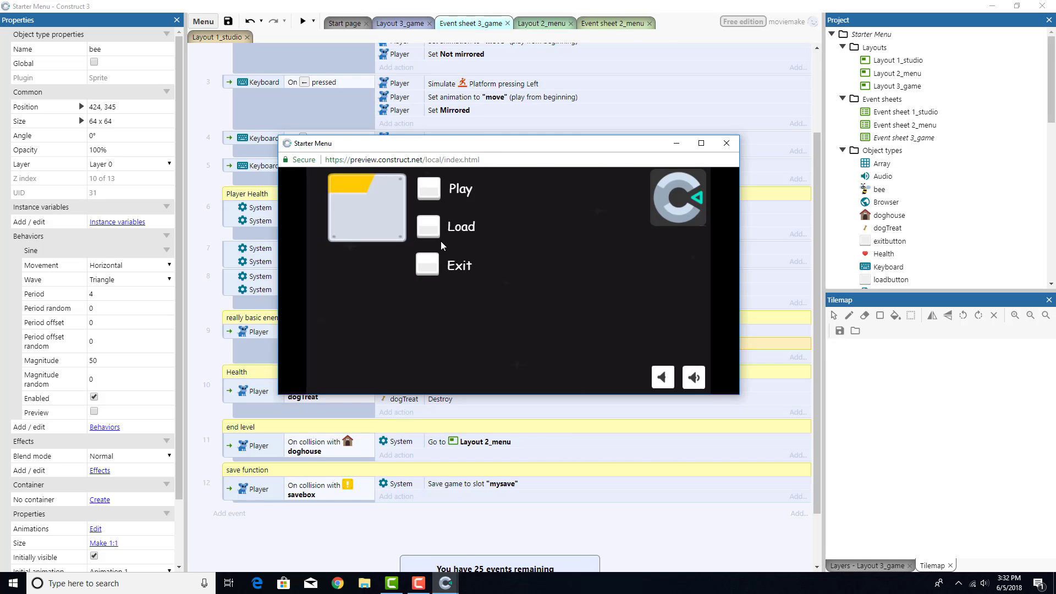
pyautogui.click(726, 143)
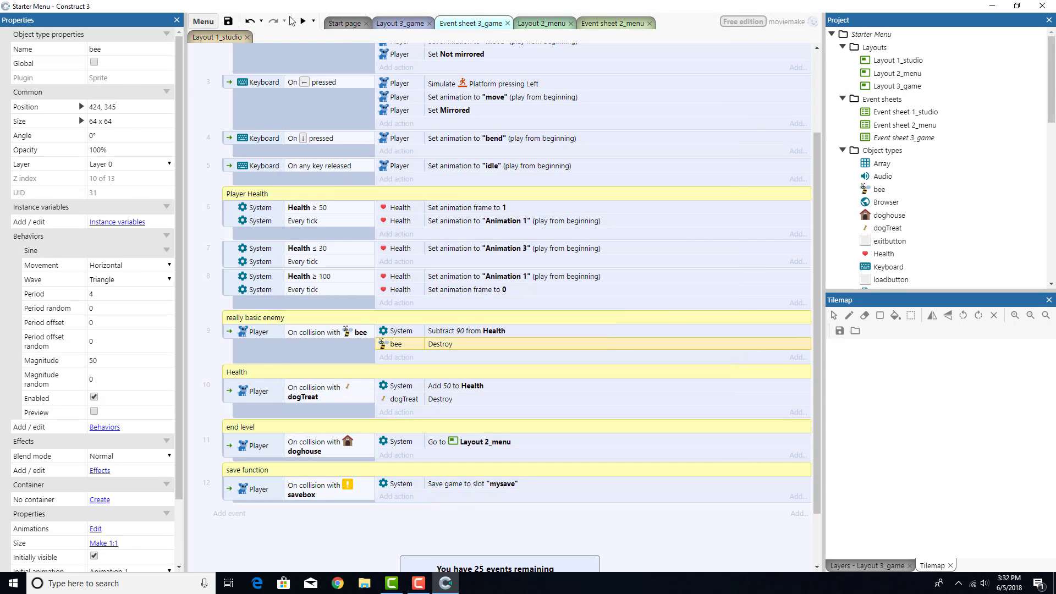
# - Save Starter Menu.c3p to Google Drive
pyautogui.click(228, 22)
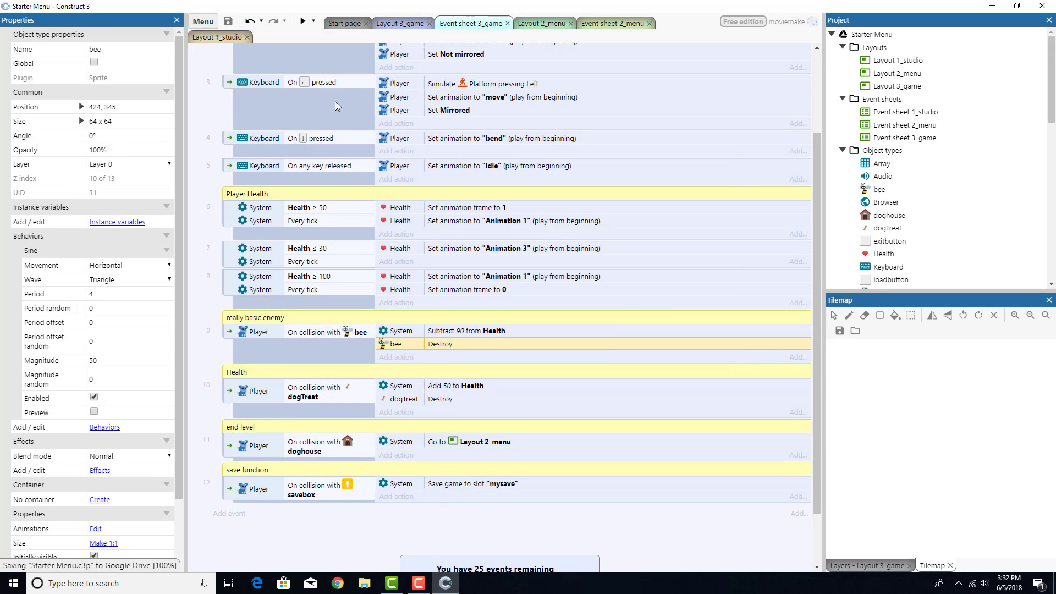